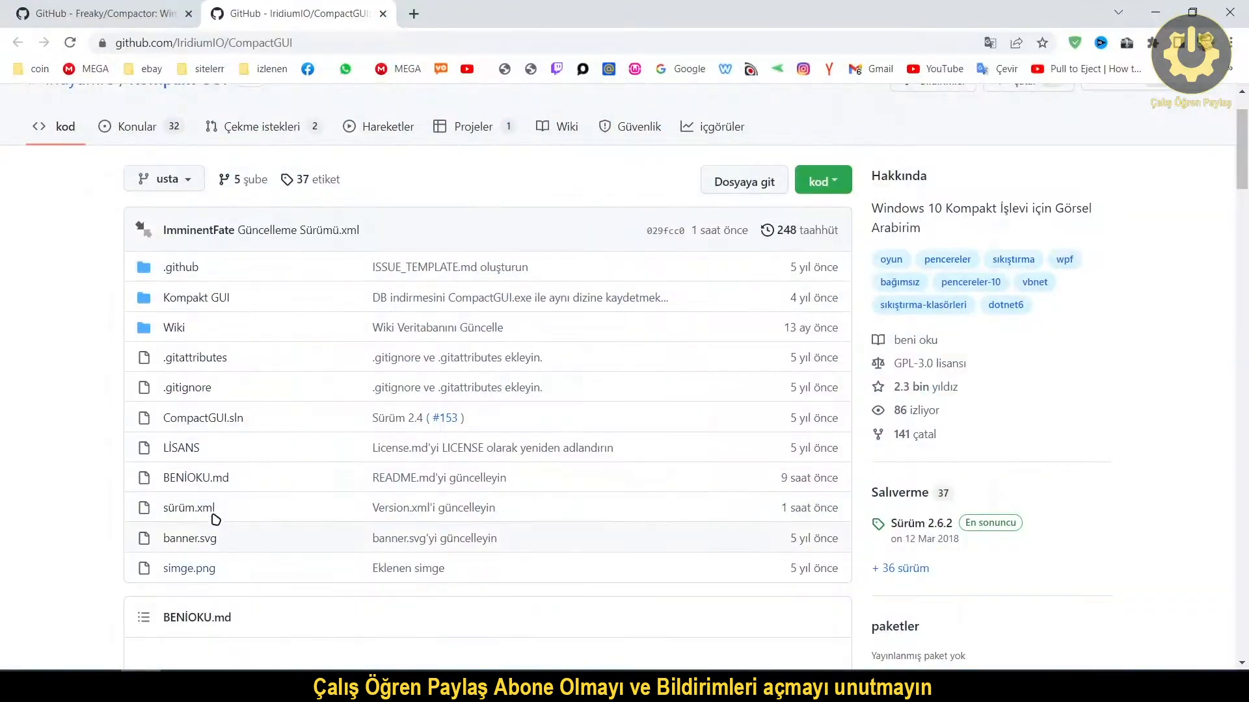
Look over the CompactGUI repository's file list, release information and README introduction
scroll(388, 455, "down", 9)
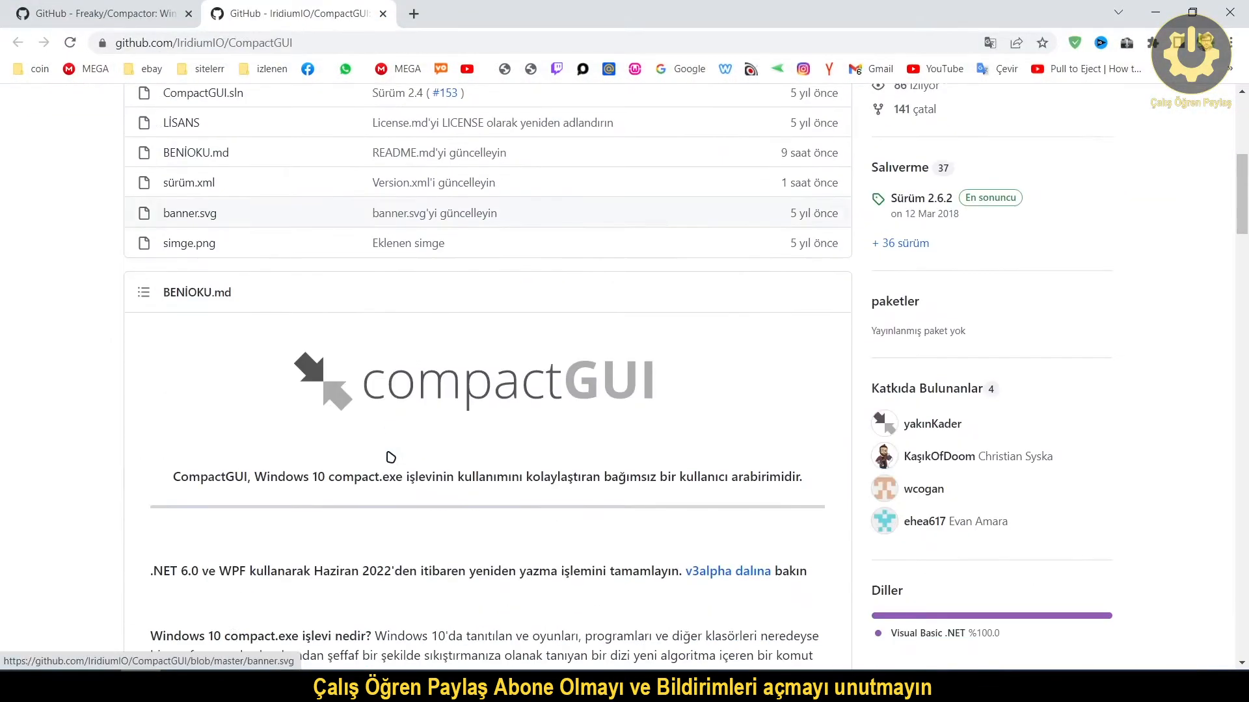
scroll(336, 461, "up", 2)
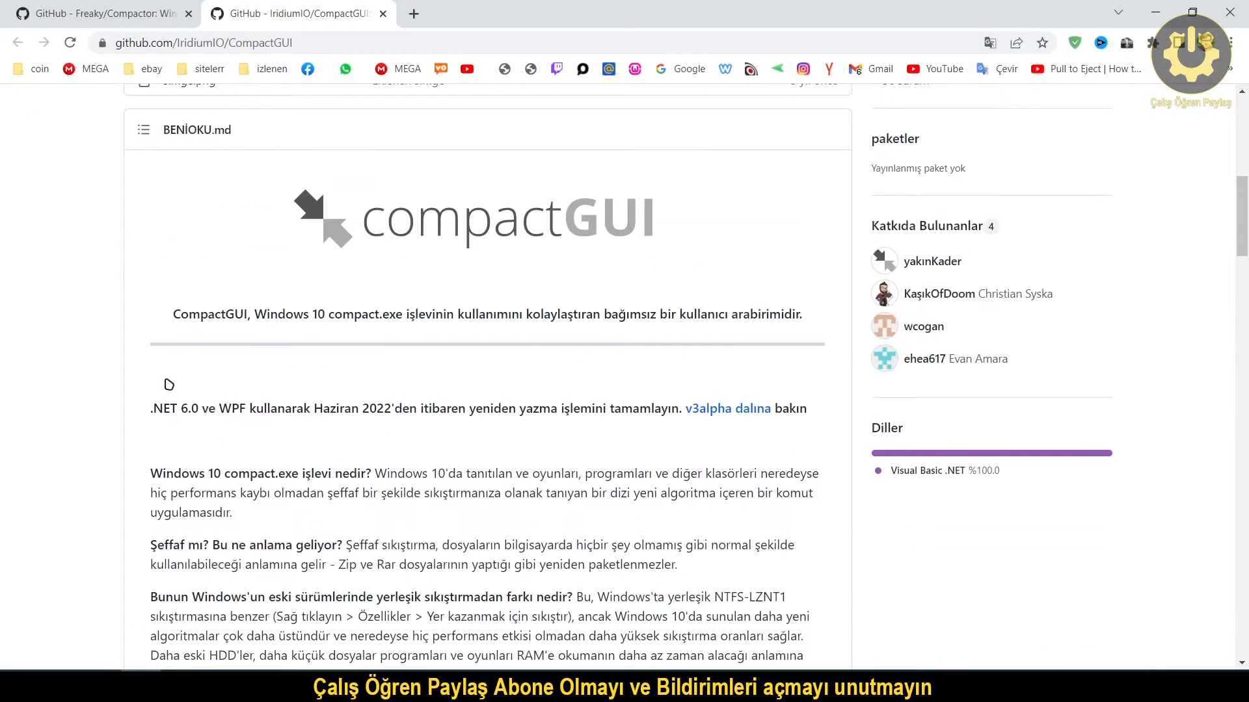
scroll(553, 455, "down", 2)
scroll(710, 447, "up", 9)
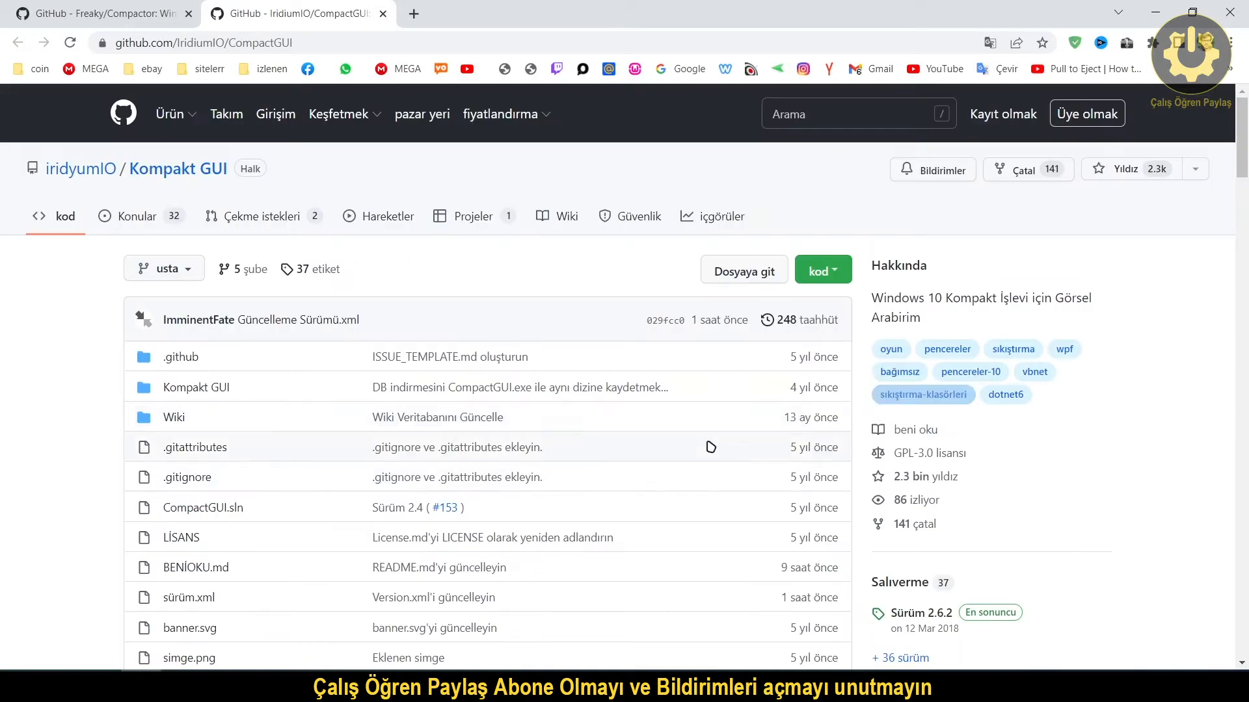
scroll(617, 426, "down", 6)
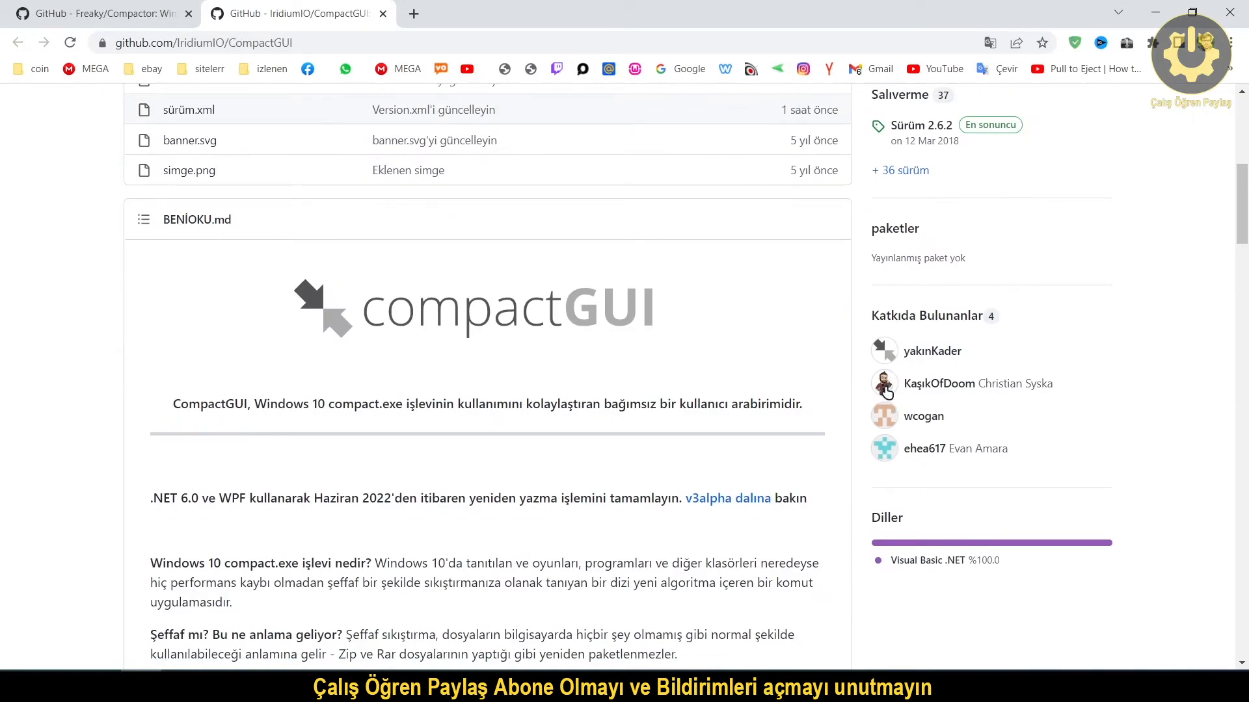
scroll(613, 408, "down", 1)
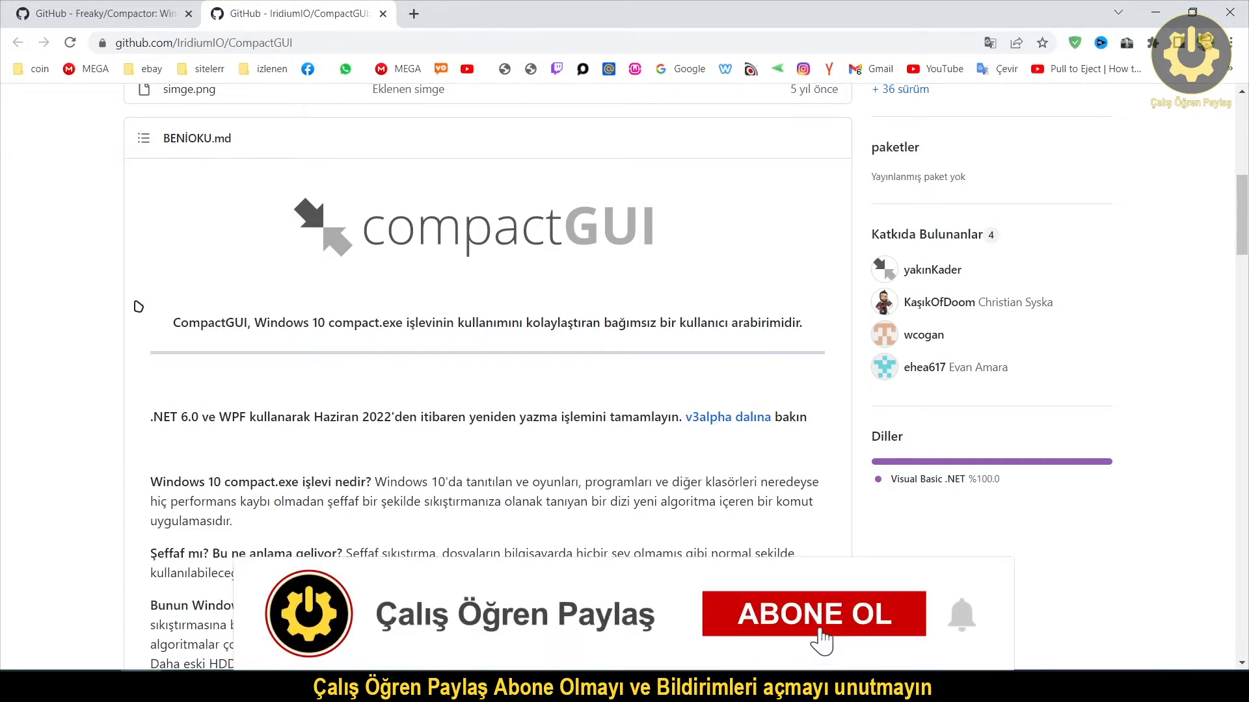
Switch to the Compactor repository and review its README screenshots, installation links, features and warnings
key("ctrl+shift+Tab")
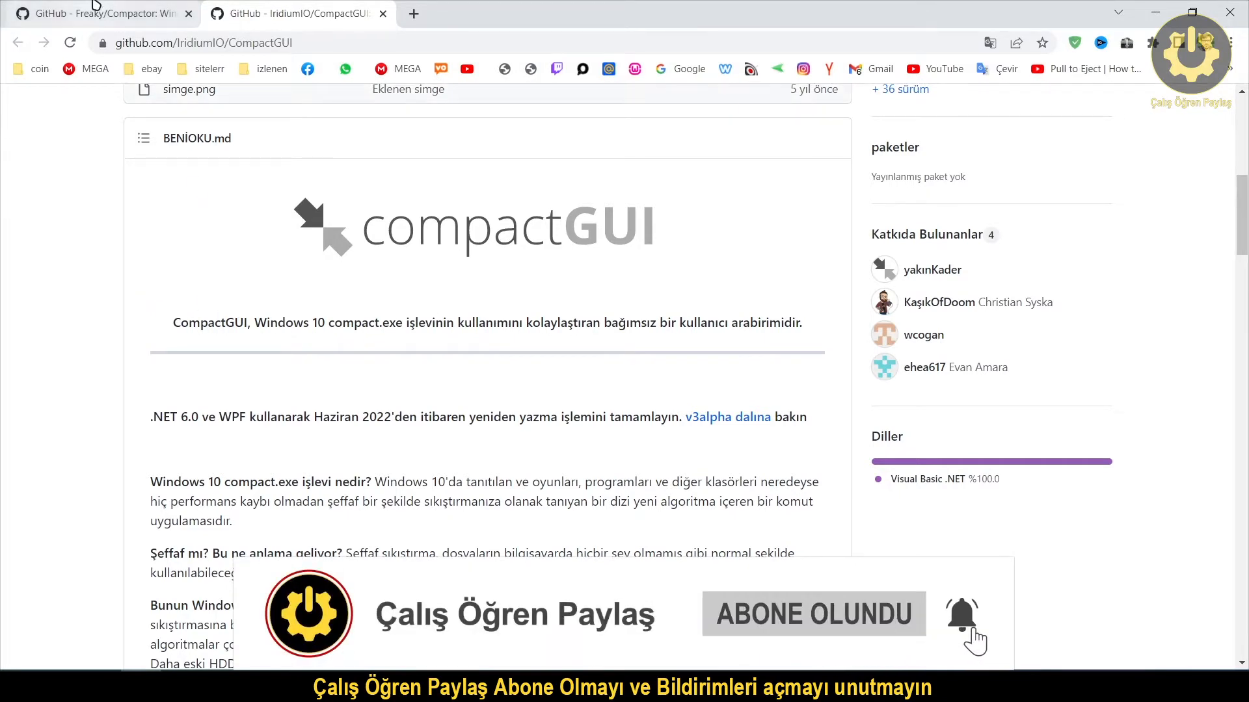
scroll(323, 383, "down", 15)
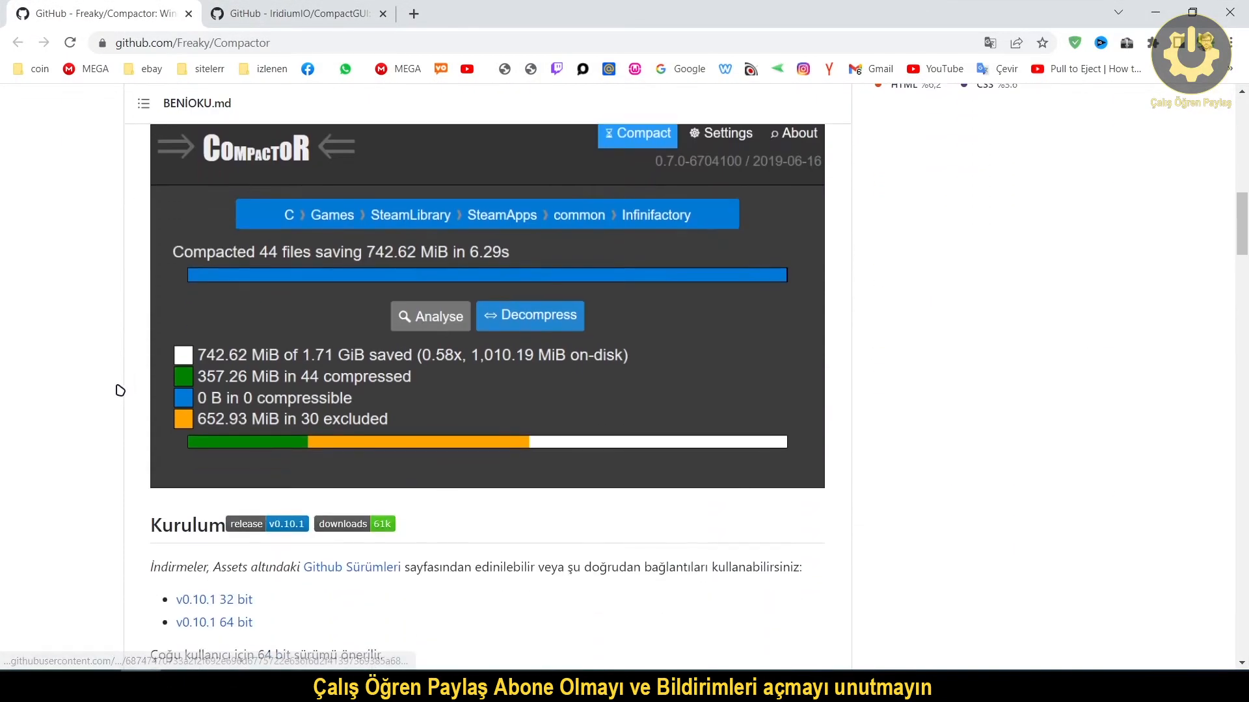
scroll(593, 577, "down", 6)
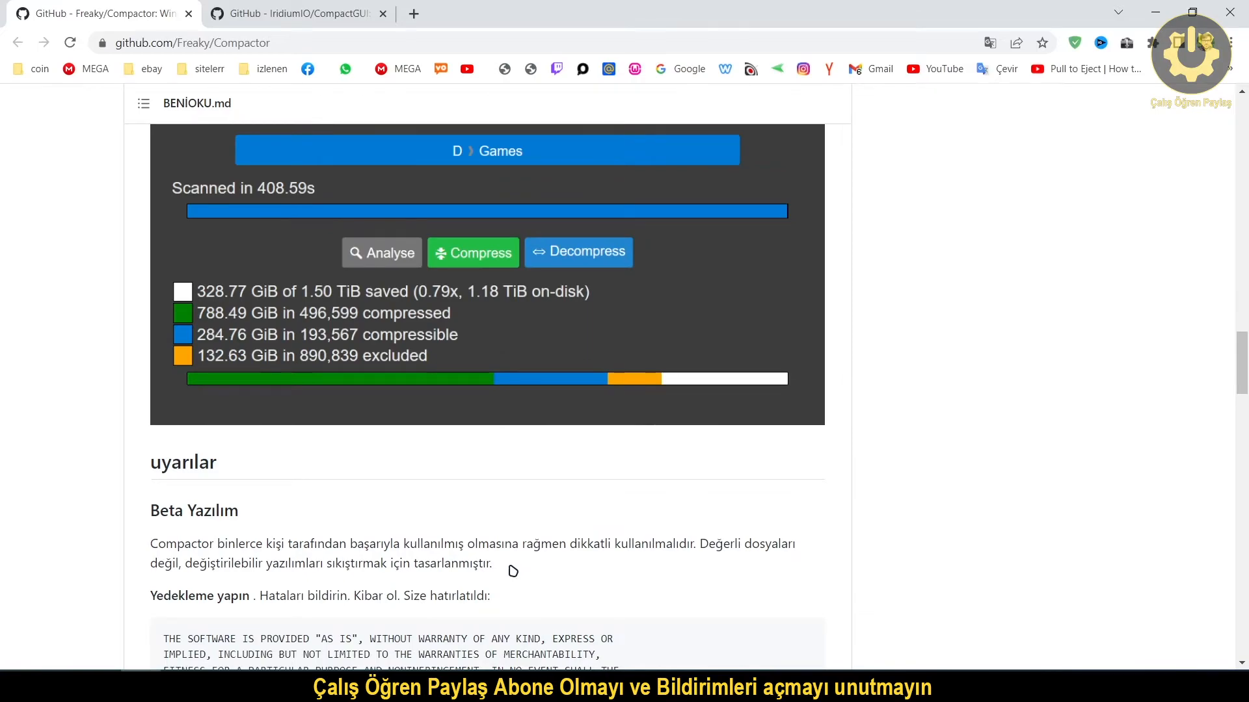
scroll(388, 541, "up", 15)
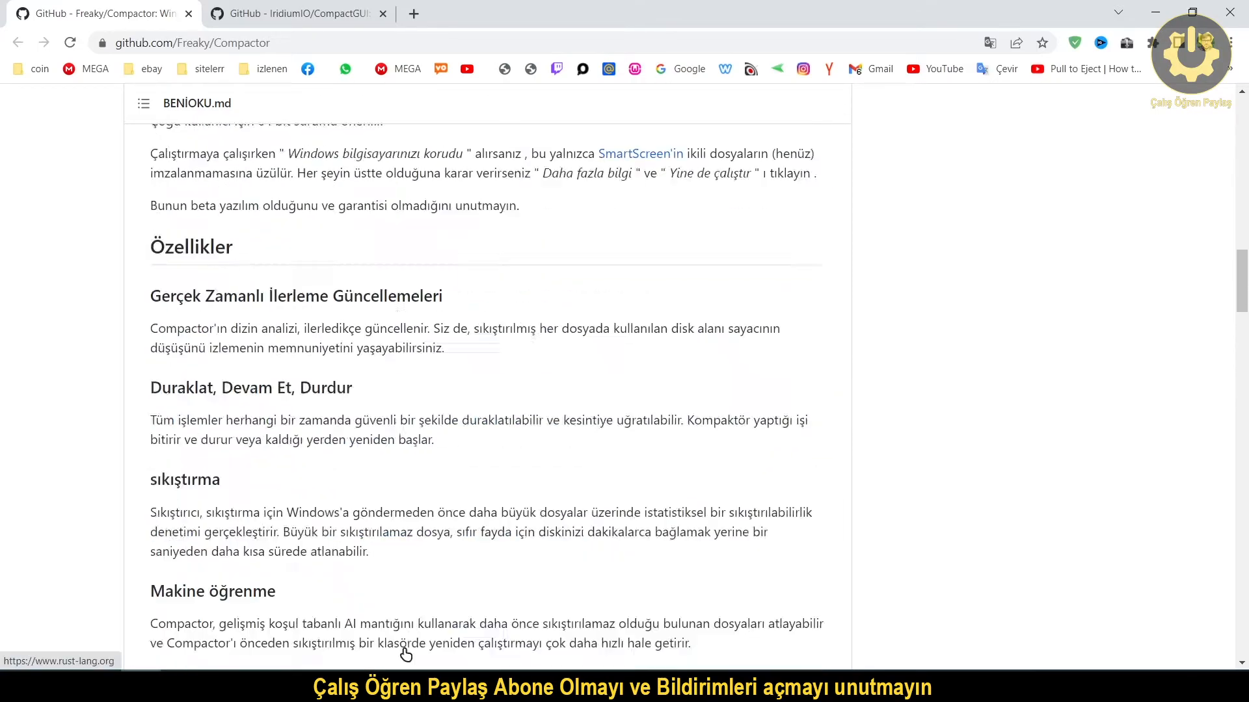
scroll(424, 331, "up", 2)
scroll(546, 390, "down", 9)
scroll(385, 363, "down", 10)
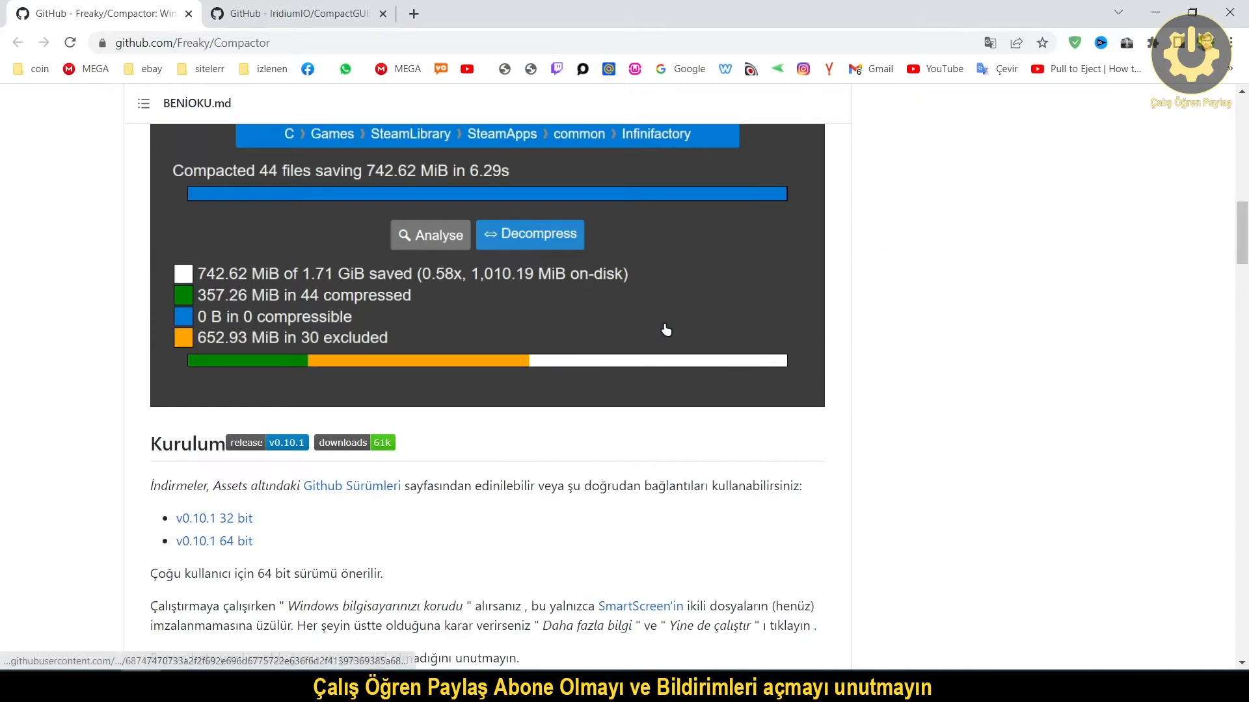
scroll(741, 363, "up", 10)
scroll(679, 401, "down", 5)
scroll(679, 401, "down", 5)
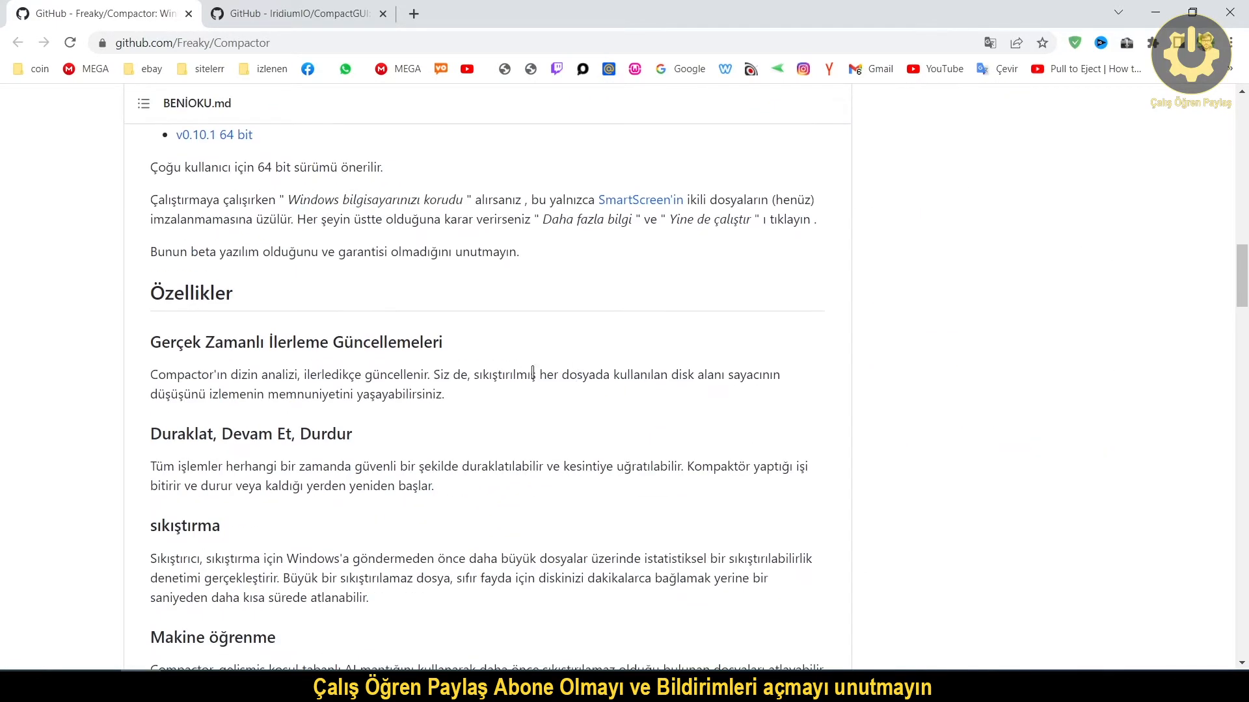
Download the 64-bit Compactor v0.10.1 archive and copy its Compactor-0.10.1 folder onto the desktop
scroll(680, 401, "up", 3)
left_click(214, 298)
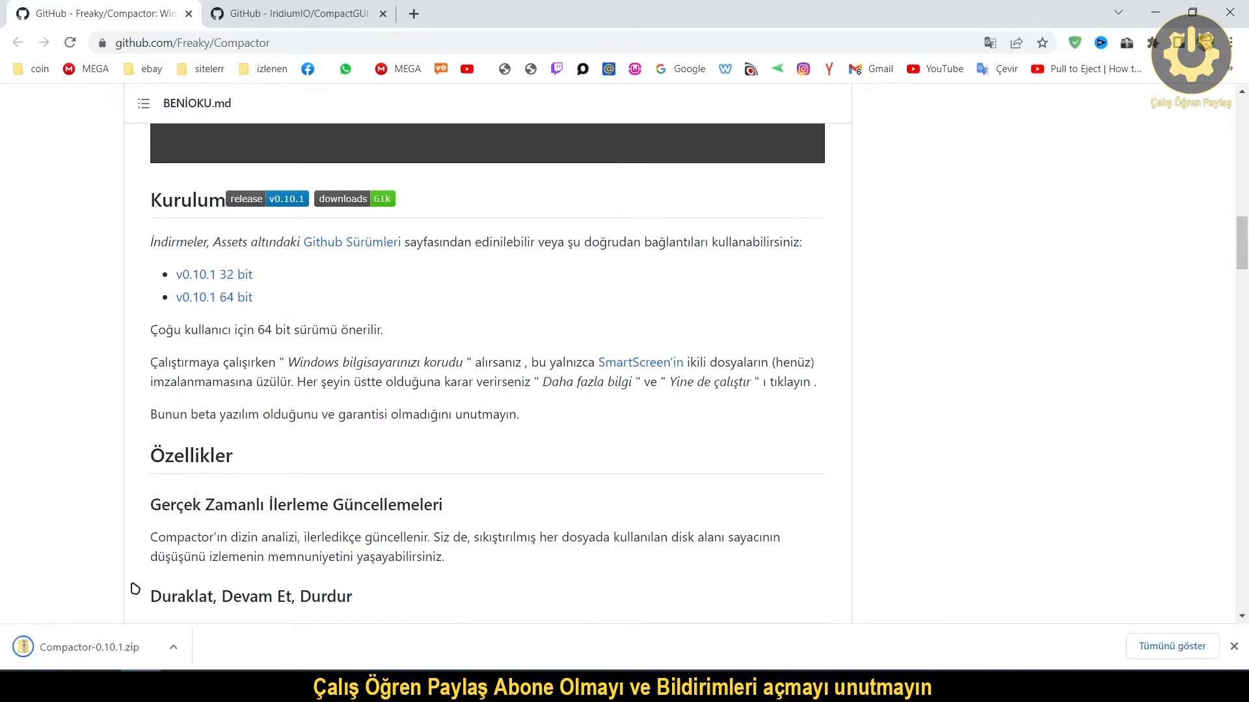
left_click(107, 648)
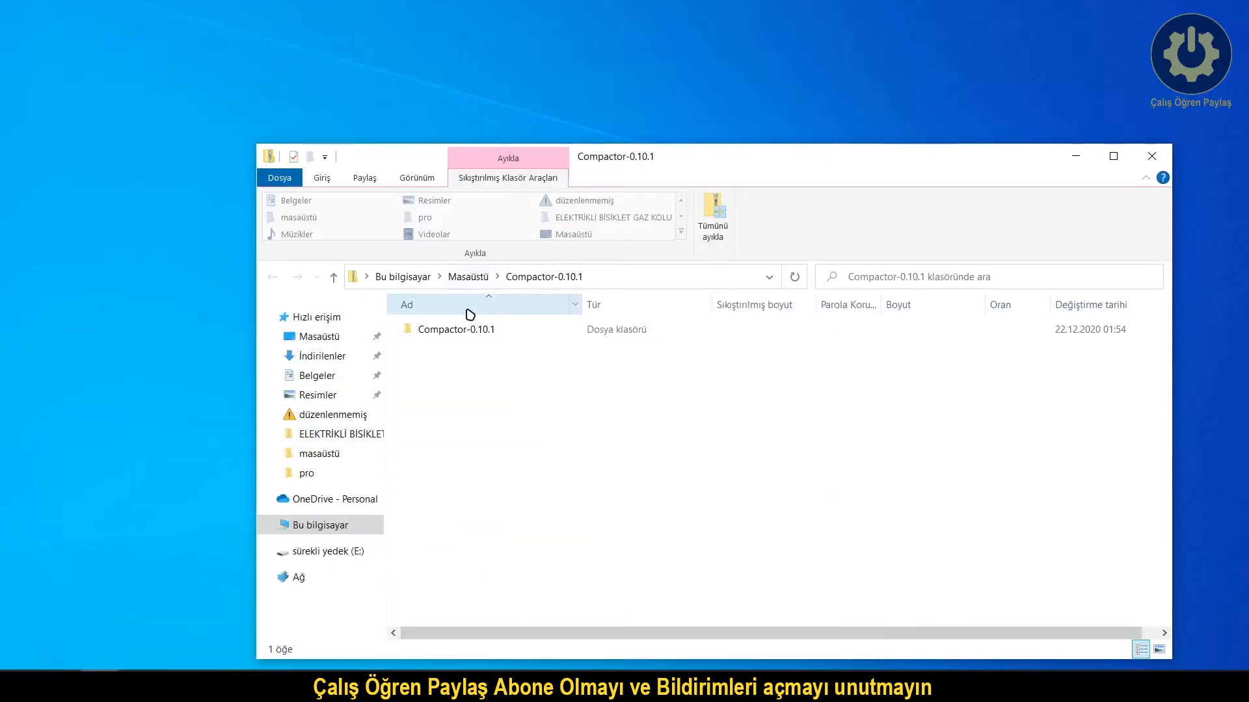
left_click_drag(448, 329, 892, 76)
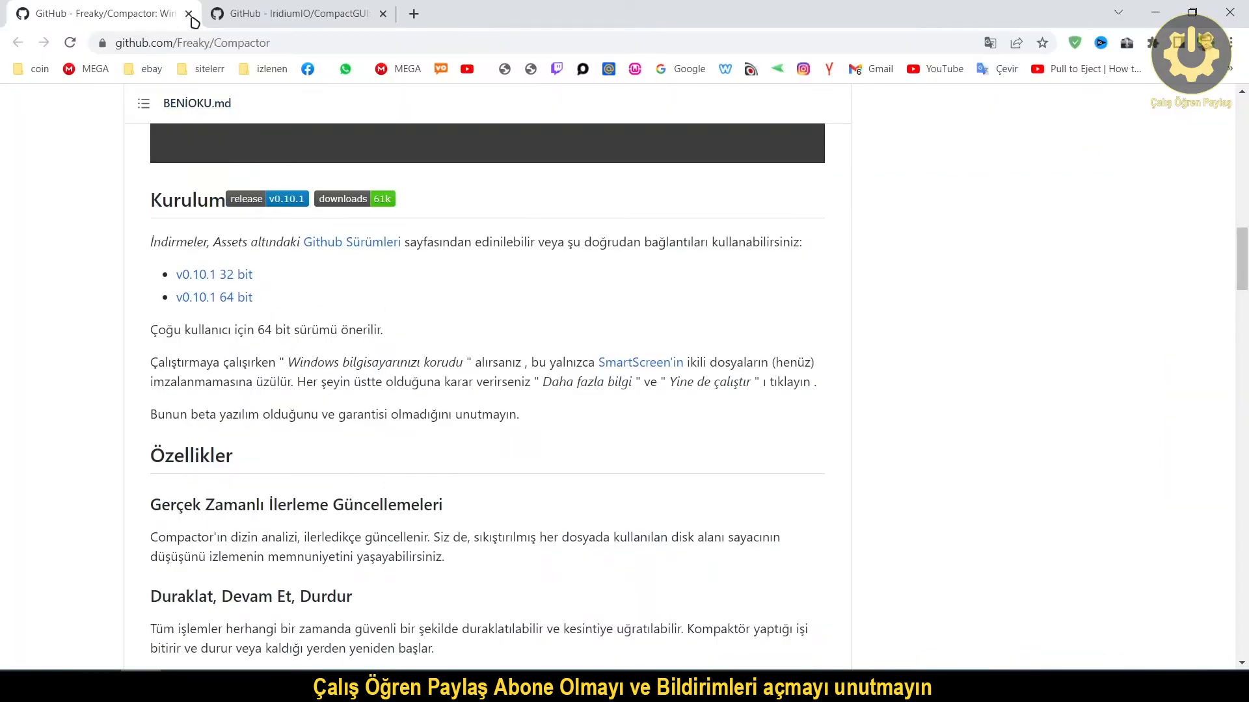
Close the Compactor page and examine the CompactGUI README's explanation, installation, screenshot and background sections
scroll(433, 376, "up", 6)
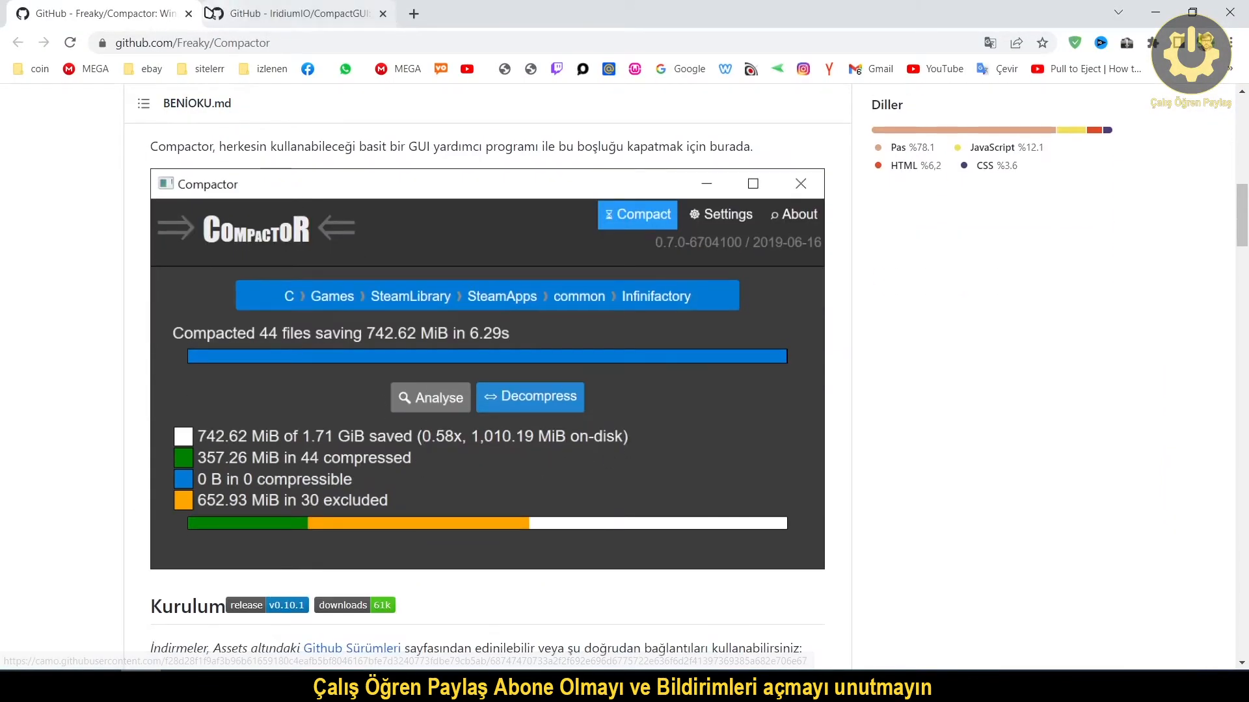
left_click(188, 14)
scroll(514, 302, "down", 10)
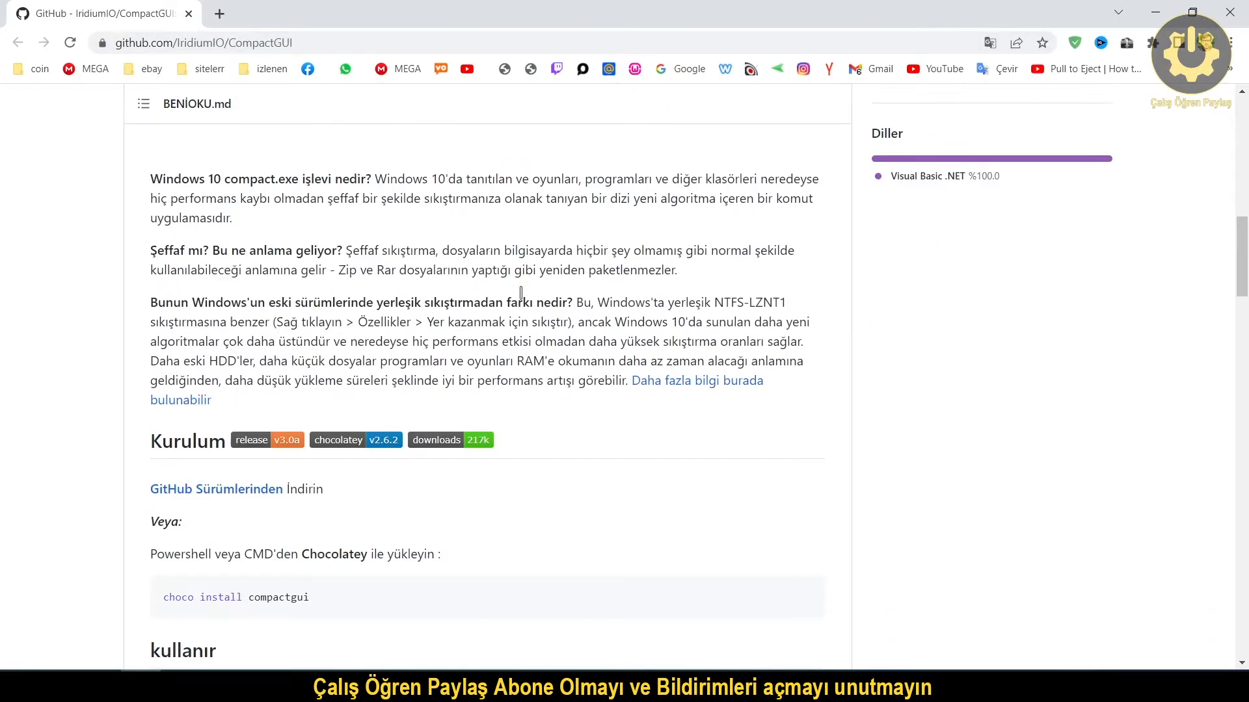
scroll(524, 318, "up", 11)
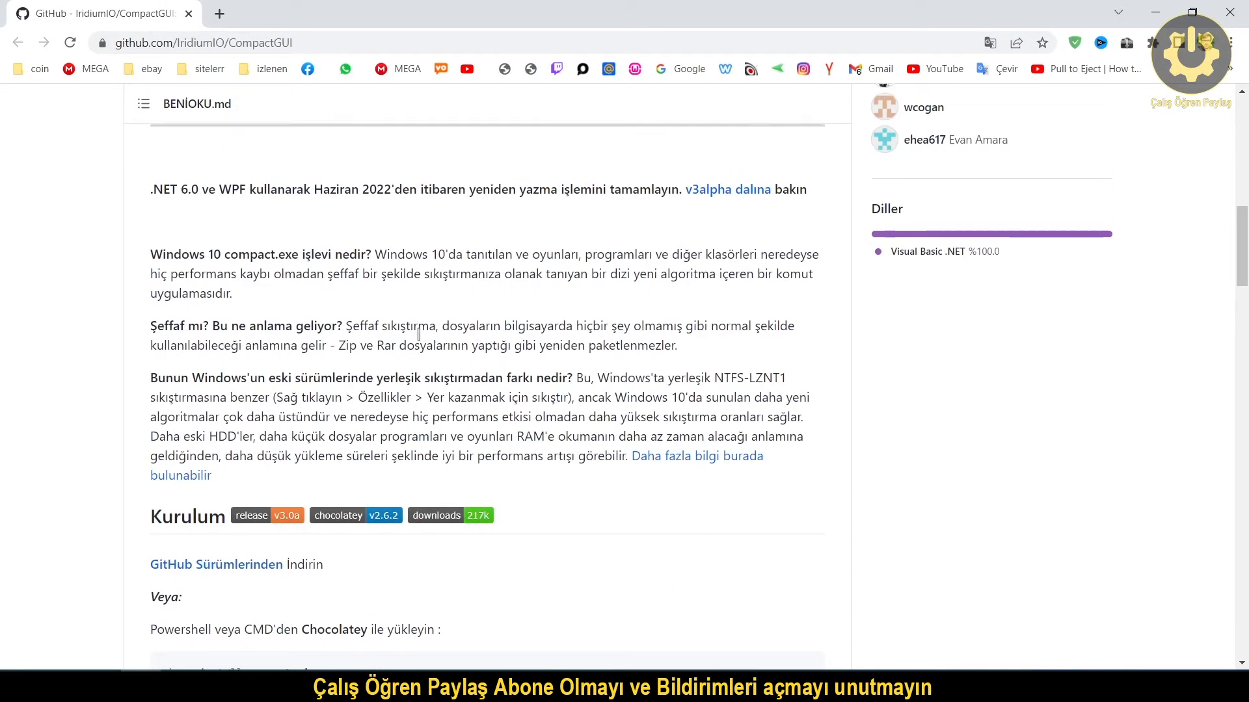
scroll(491, 330, "down", 5)
scroll(472, 322, "down", 15)
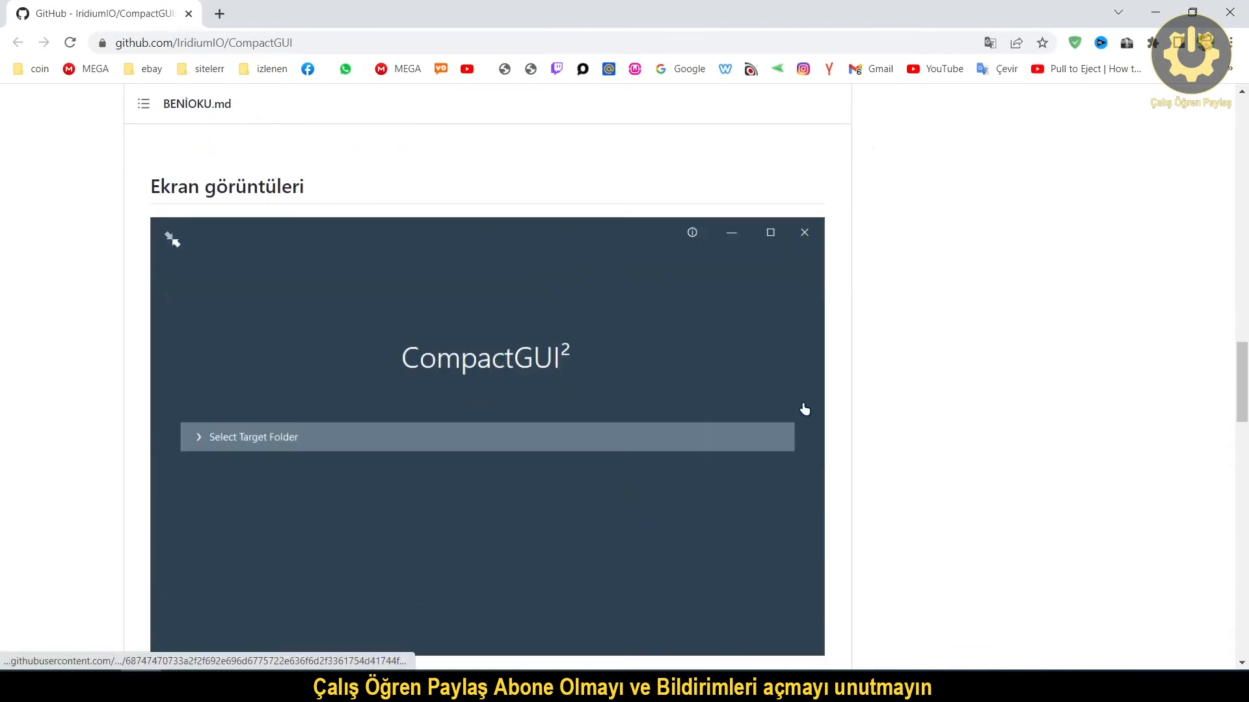
scroll(354, 298, "up", 1)
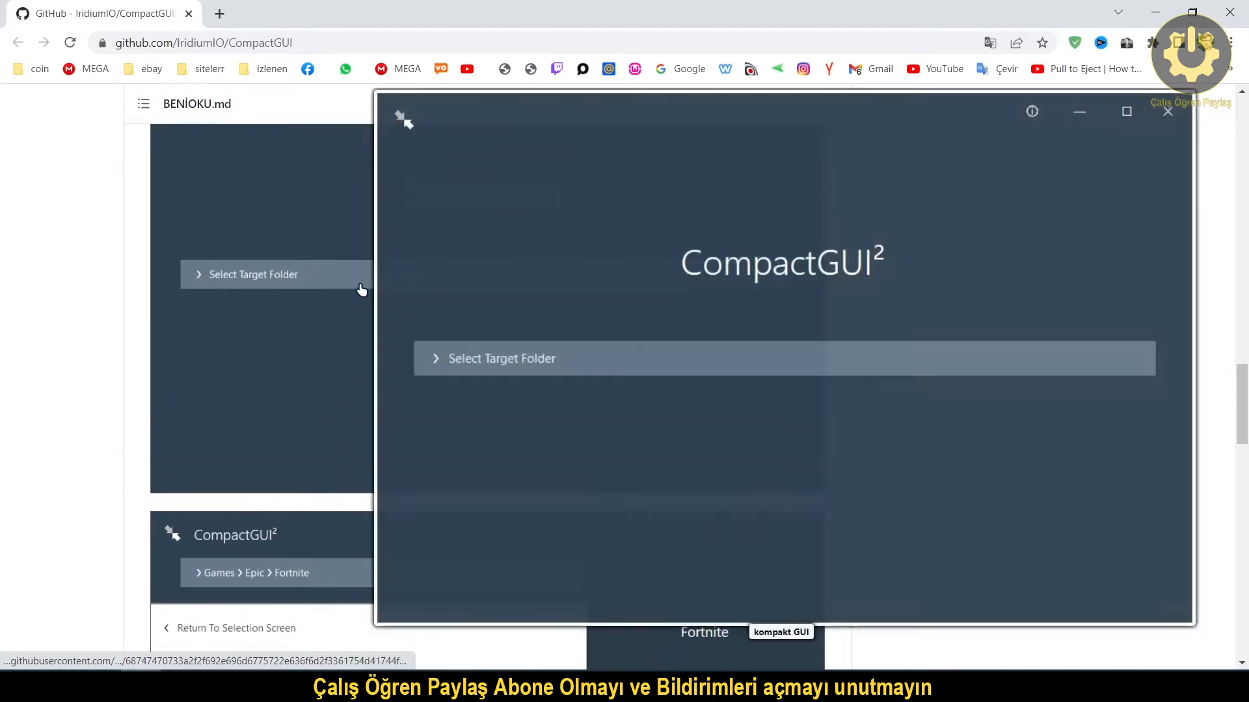
scroll(637, 276, "down", 1)
scroll(579, 193, "down", 5)
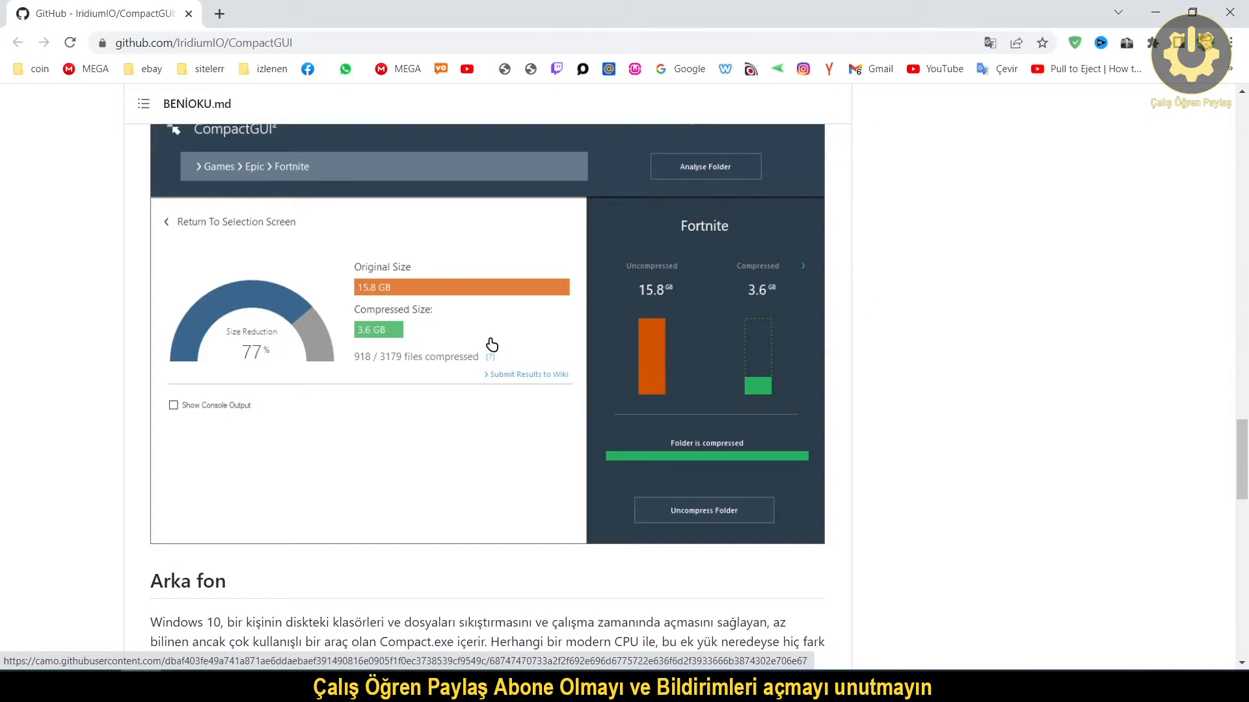
scroll(784, 449, "down", 2)
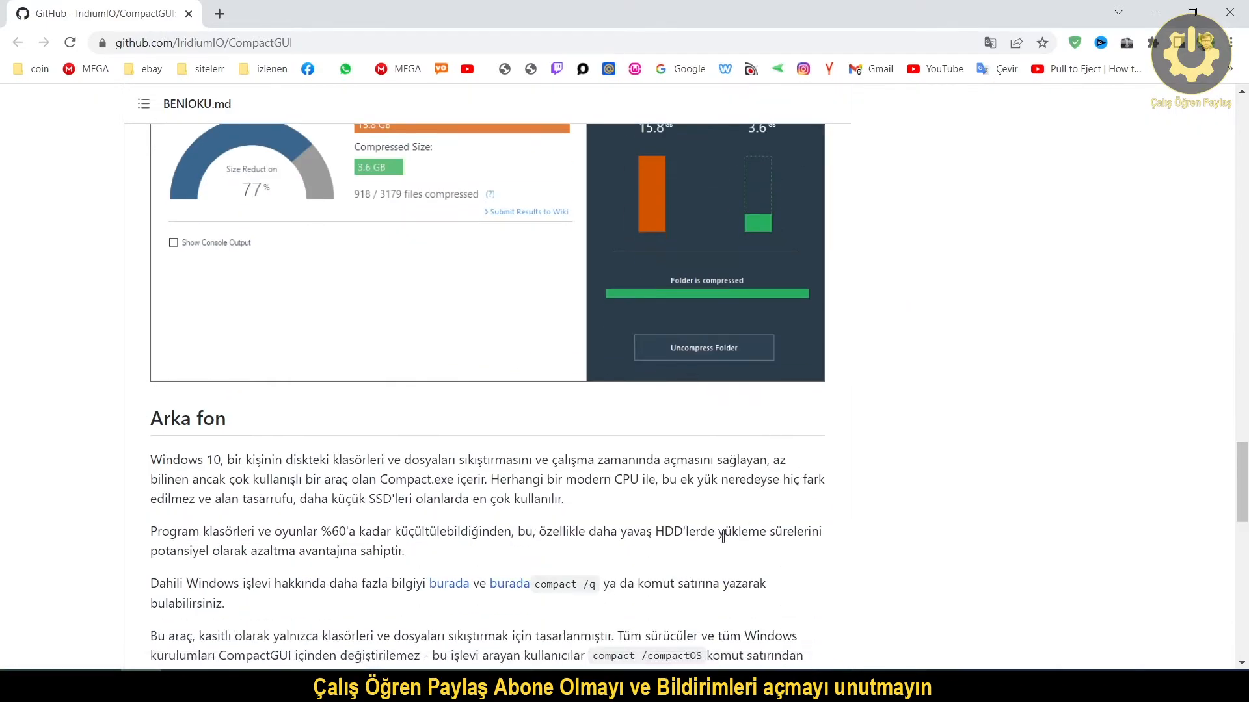
scroll(728, 533, "up", 20)
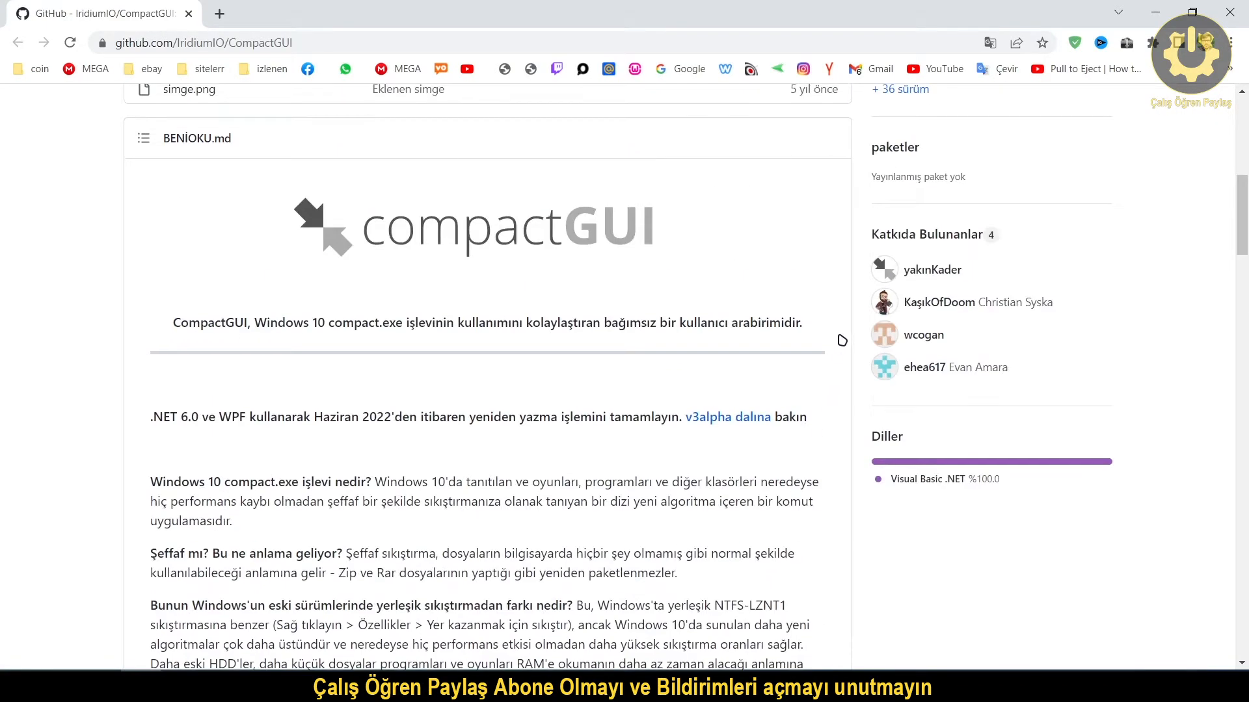
Open the CompactGUI 2.6.2 release and download CompactGUI.exe from its assets
scroll(839, 348, "up", 6)
left_click(921, 451)
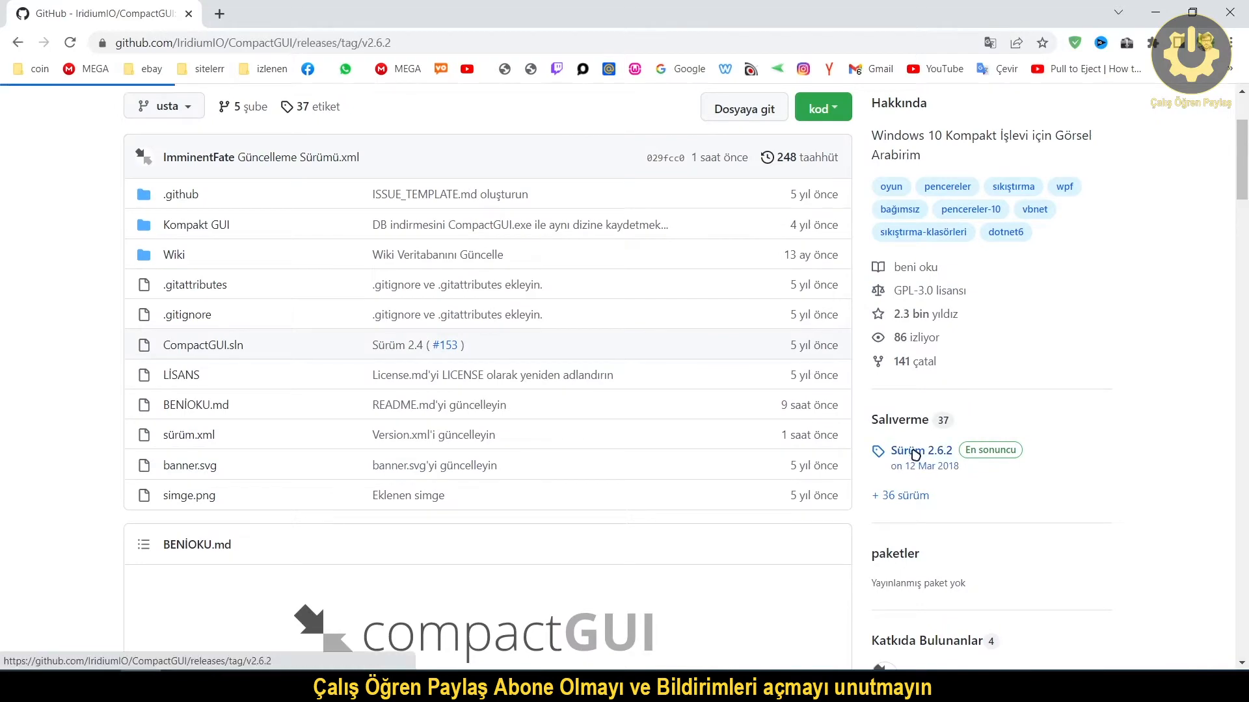
scroll(462, 357, "down", 5)
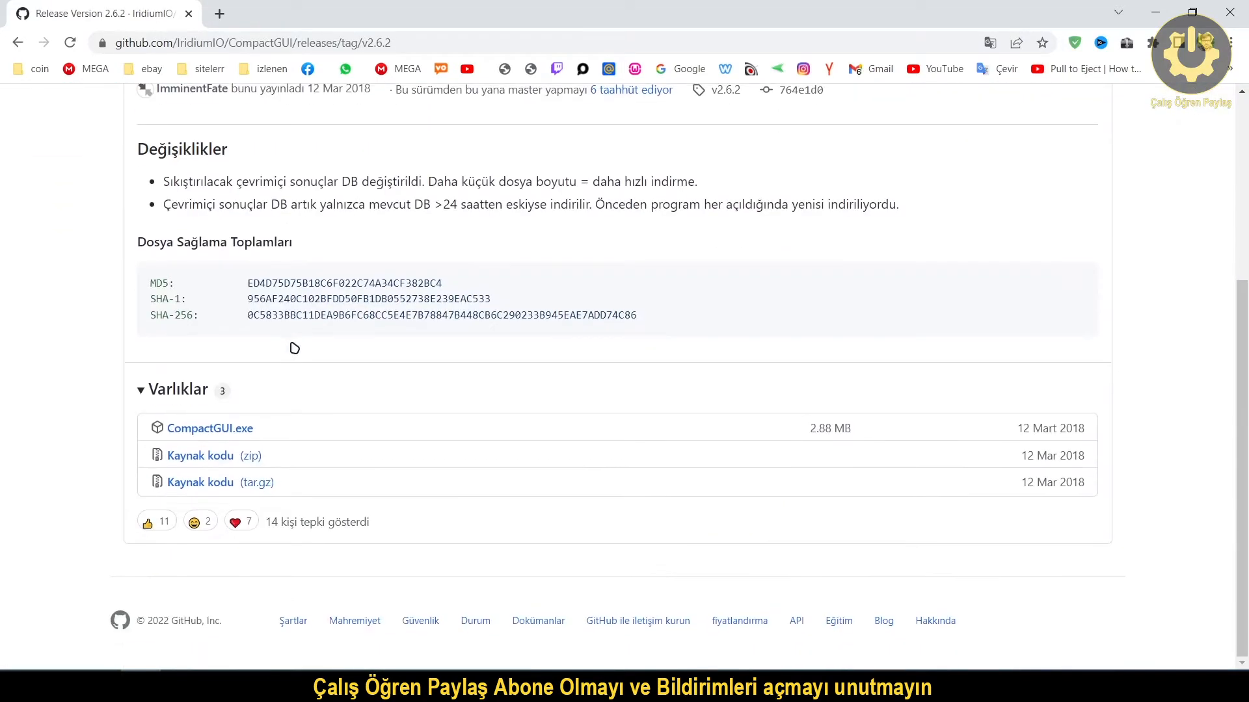
left_click(210, 429)
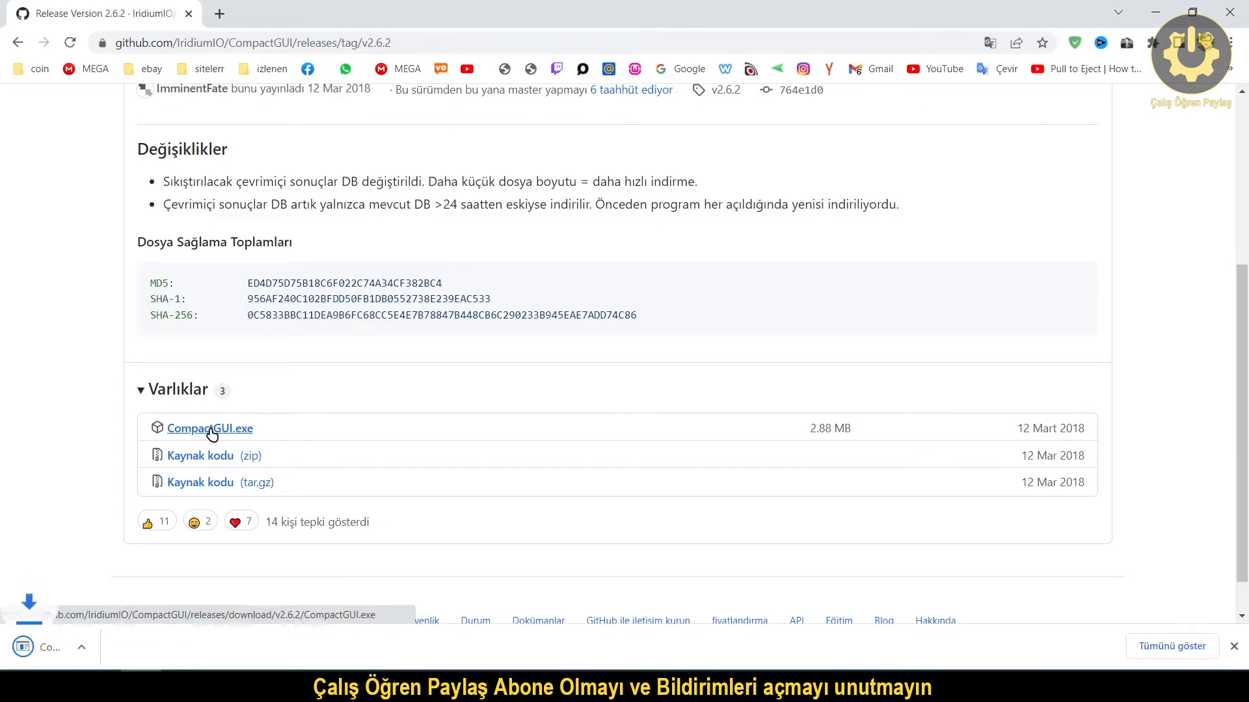
Place the CompactGUI program on the desktop near the Compactor folder and close the browser
left_click_drag(466, 20, 904, 77)
left_click_drag(692, 366, 728, 214)
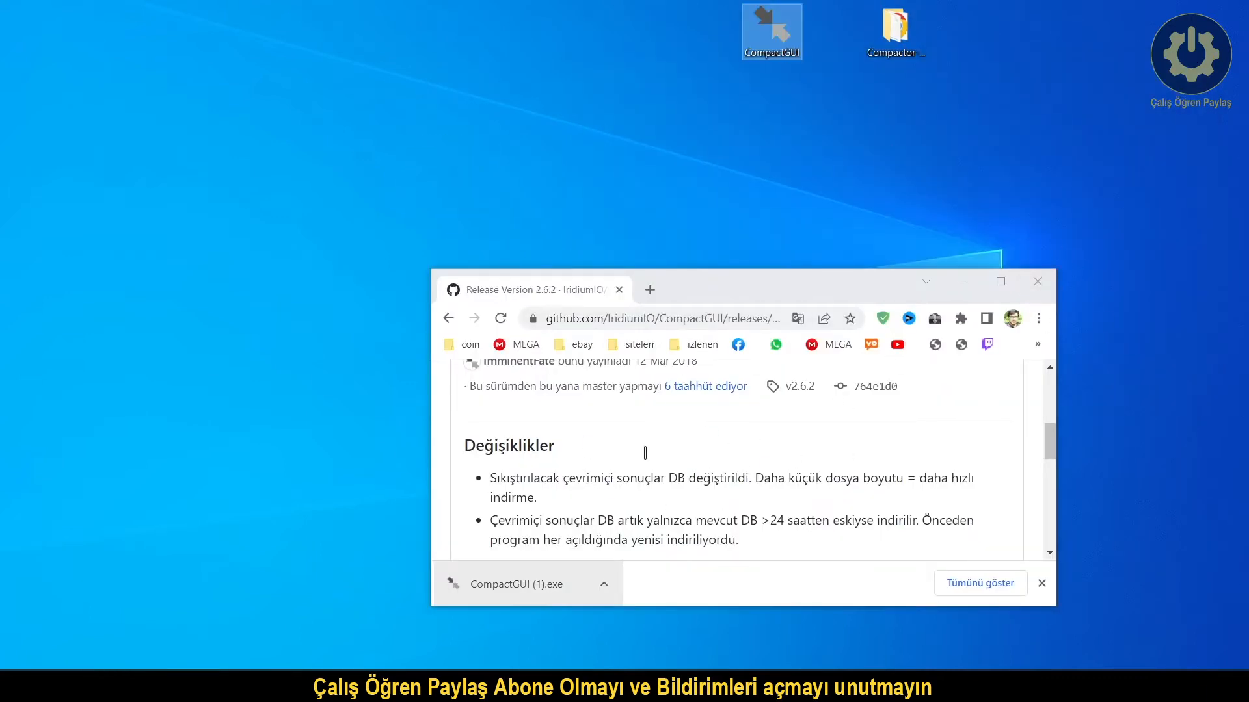
left_click(1037, 282)
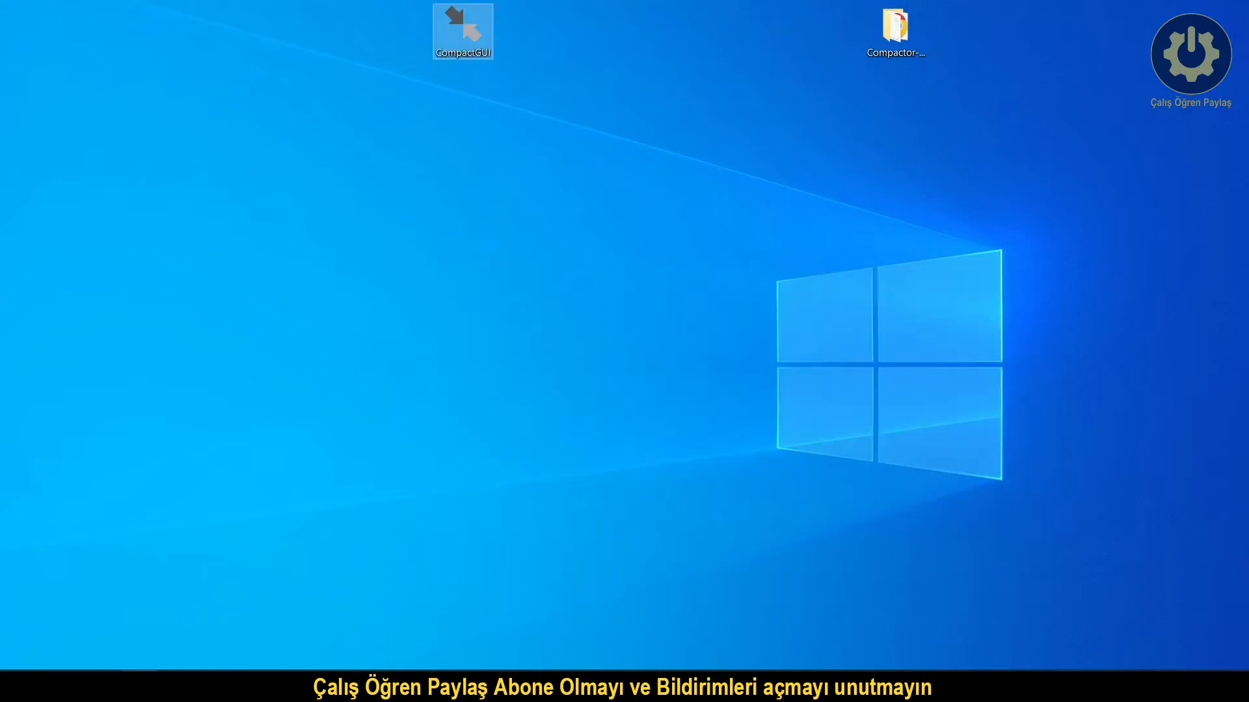
Open the C: drive in File Explorer and select the Riot Games - Kopya (2) folder
left_click(141, 686)
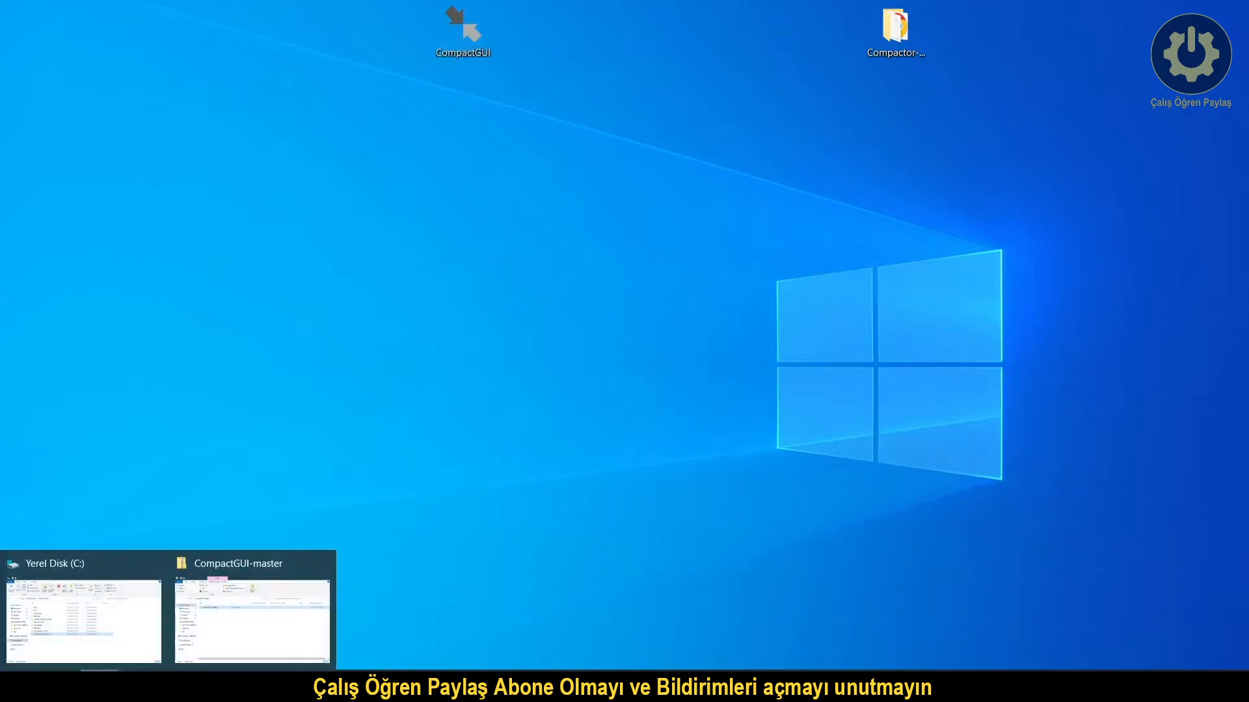
left_click(128, 566)
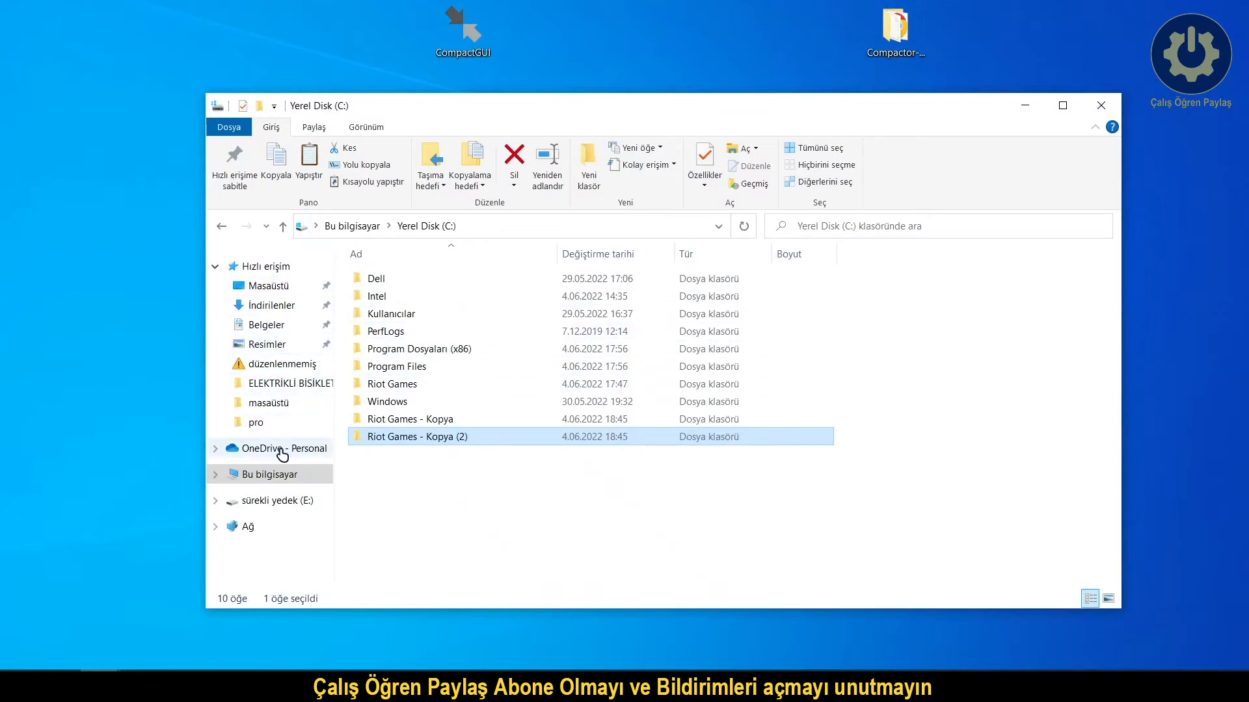
left_click(270, 480)
double_click(442, 465)
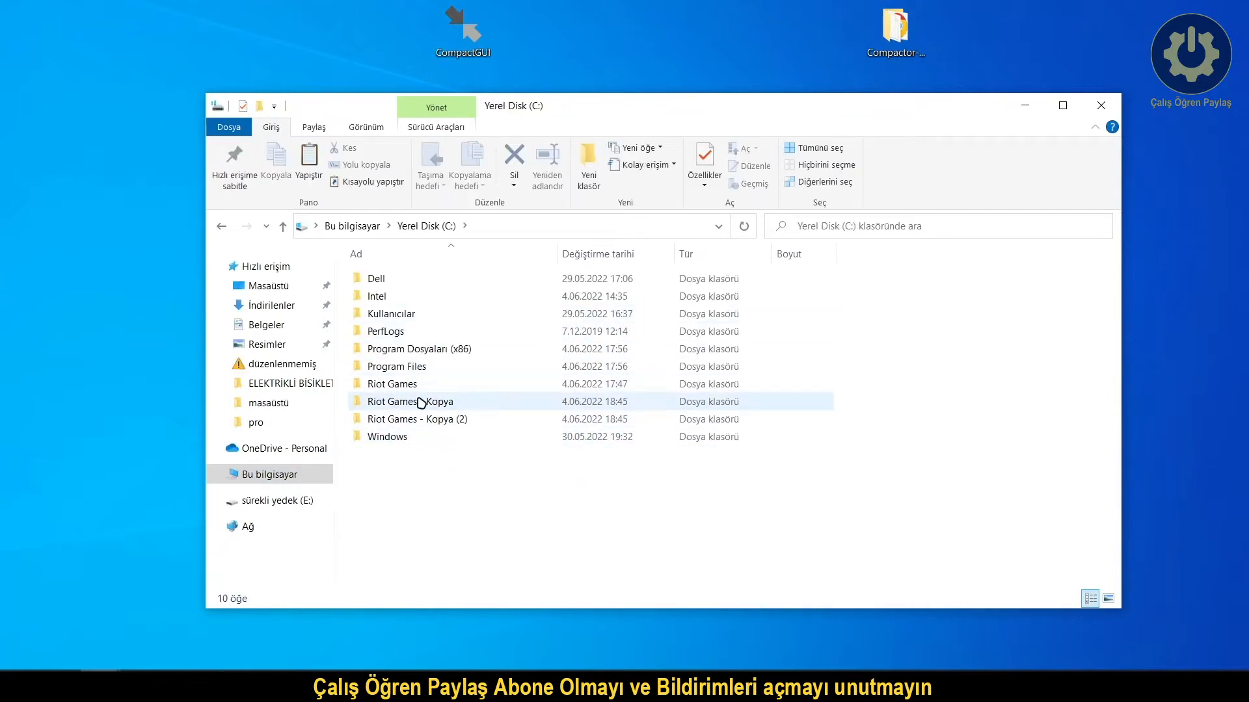
left_click(421, 403)
key("Down")
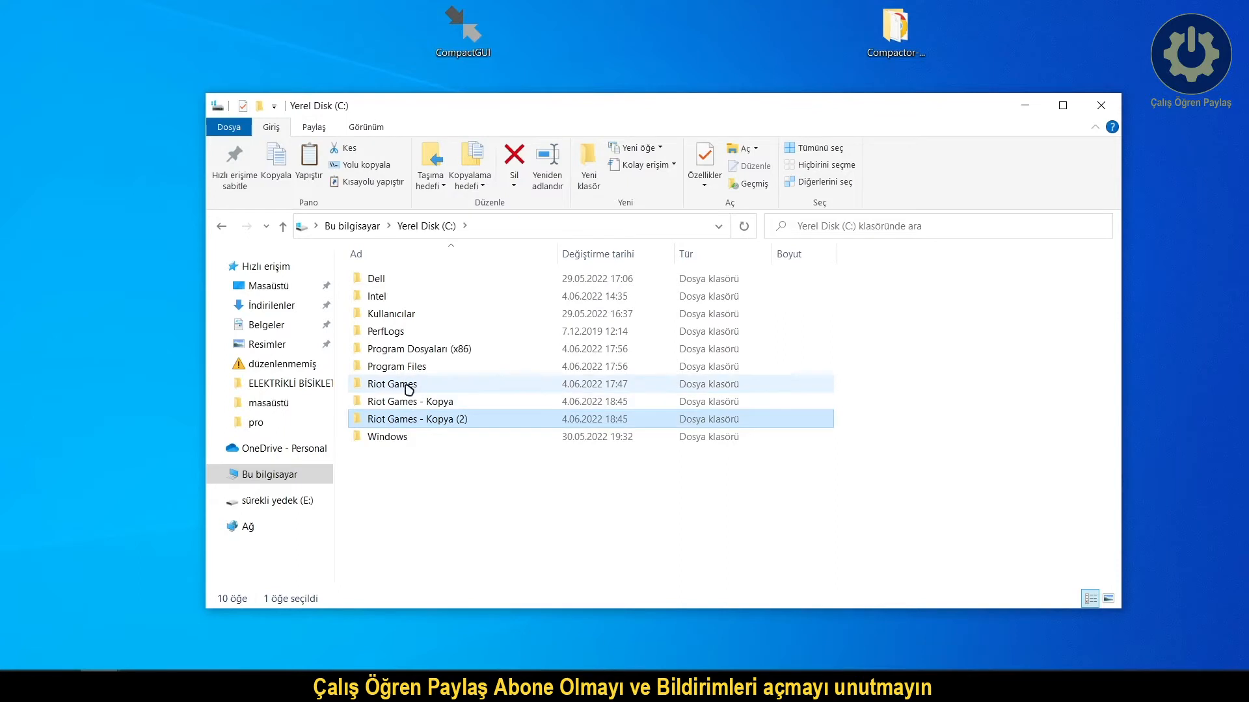
Check the original Riot Games folder's size in its properties, then close them
left_click(409, 385)
right_click(419, 389)
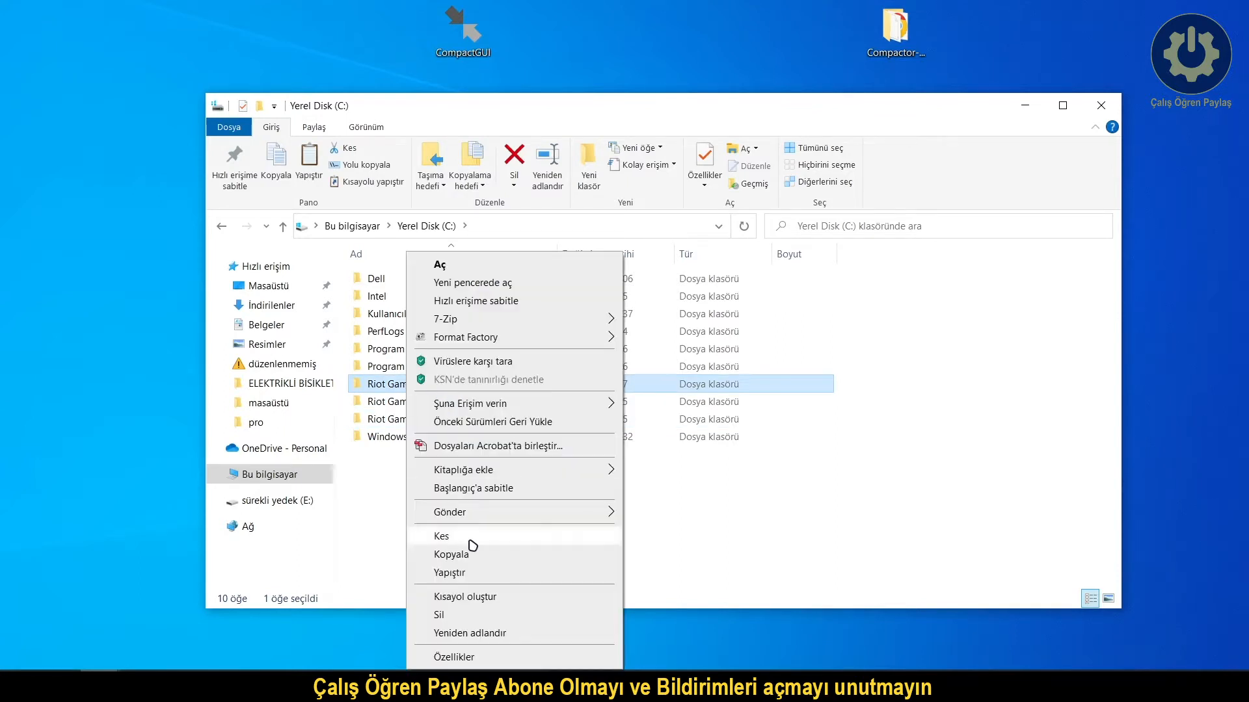
left_click(479, 658)
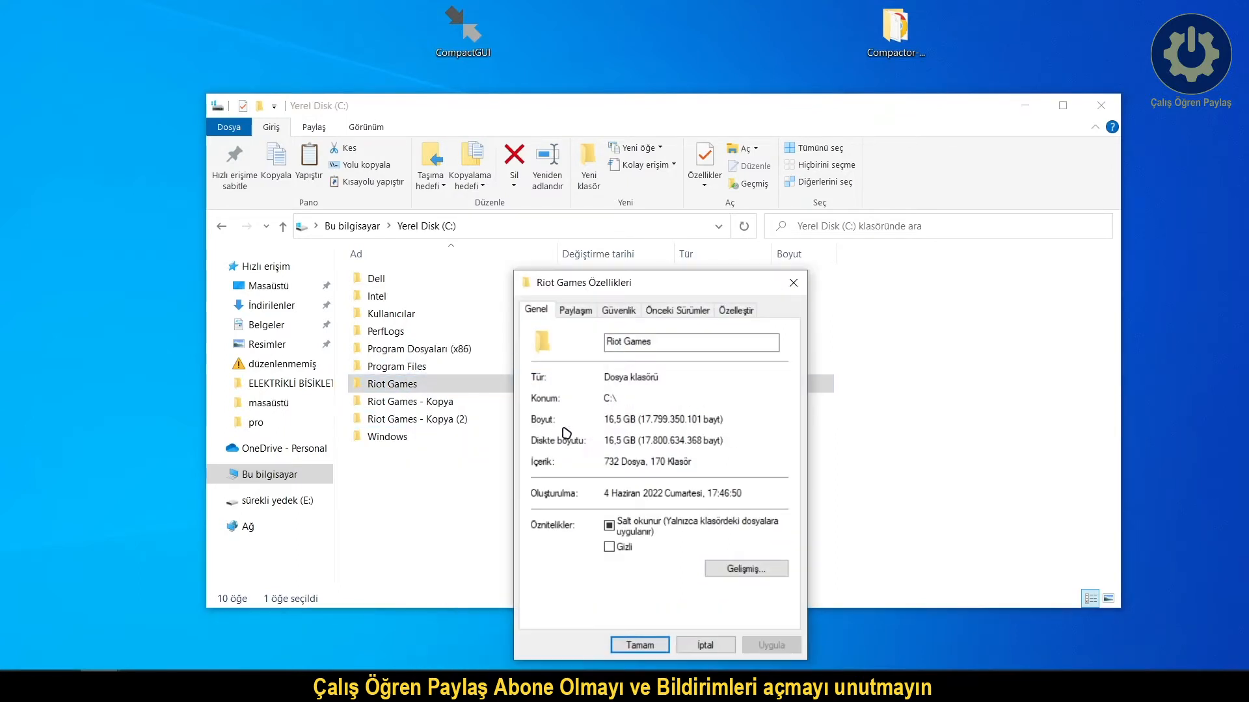
left_click(793, 282)
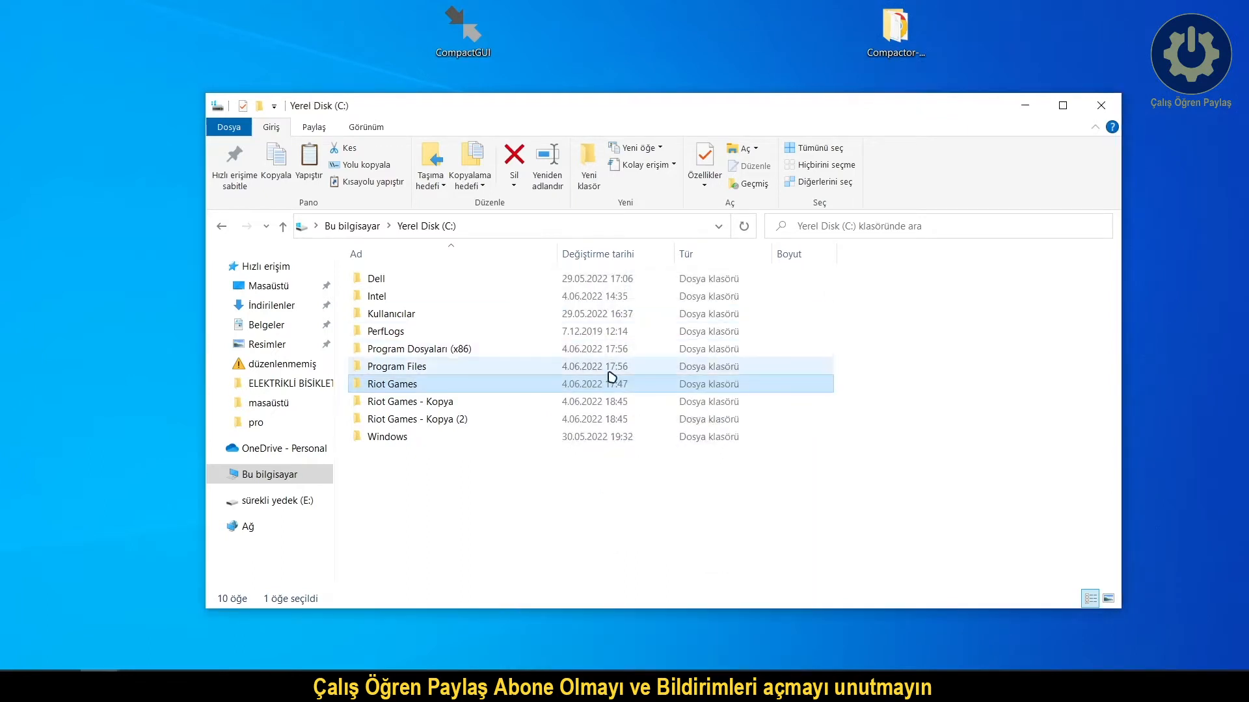
Check the size of the Riot Games - Kopya folder in its properties, then close them
left_click(469, 403)
right_click(471, 409)
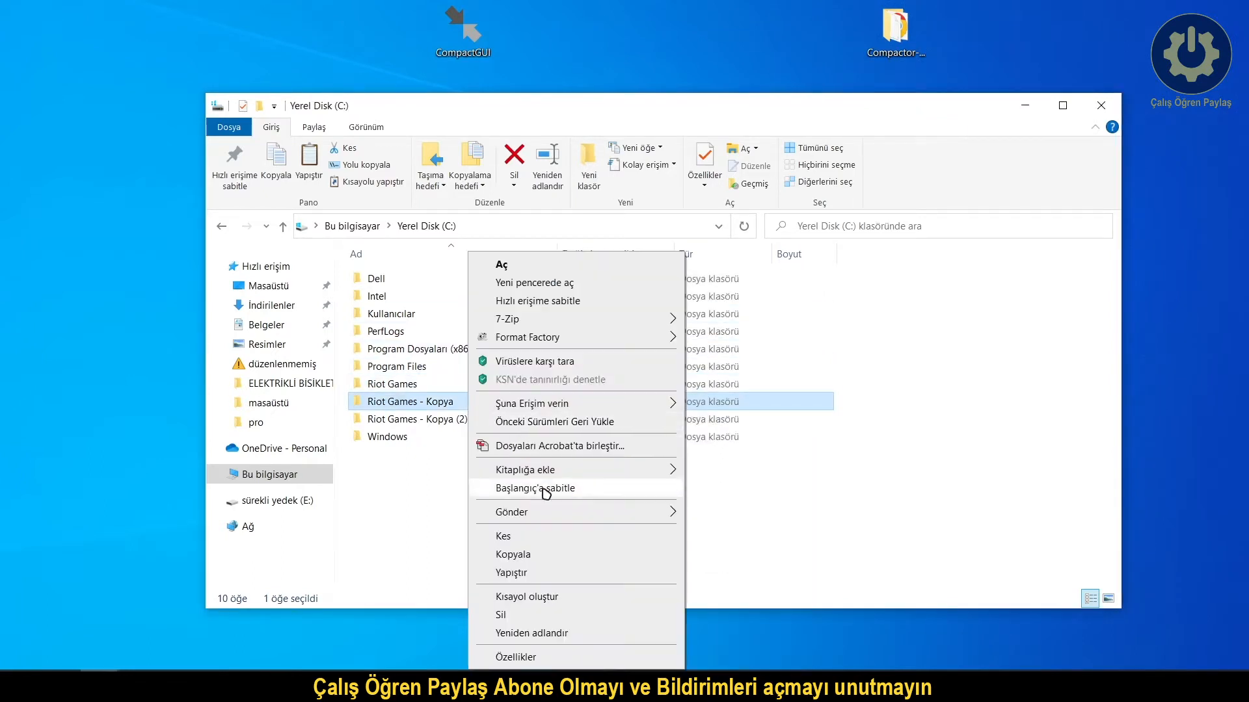
left_click(558, 658)
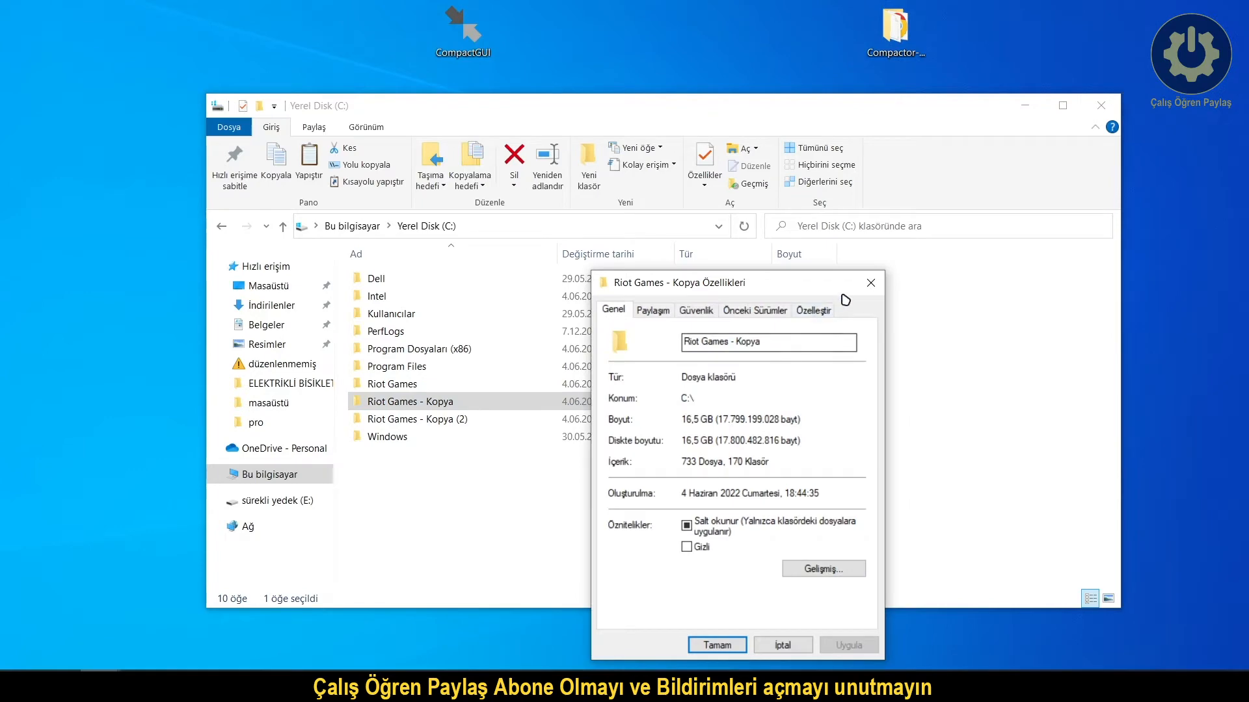
left_click(870, 282)
Check the size and size on disk of the Riot Games - Kopya (2) folder in its properties, then close them
left_click(444, 420)
right_click(443, 421)
left_click(501, 406)
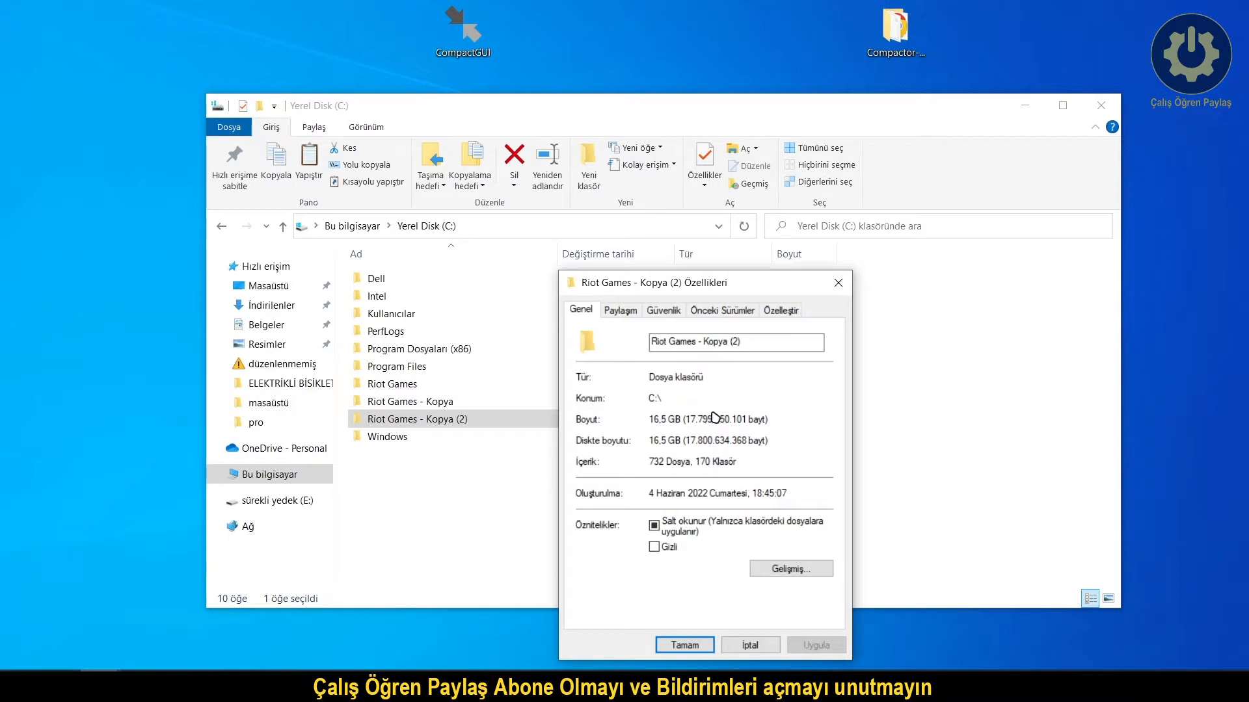
left_click_drag(648, 417, 735, 417)
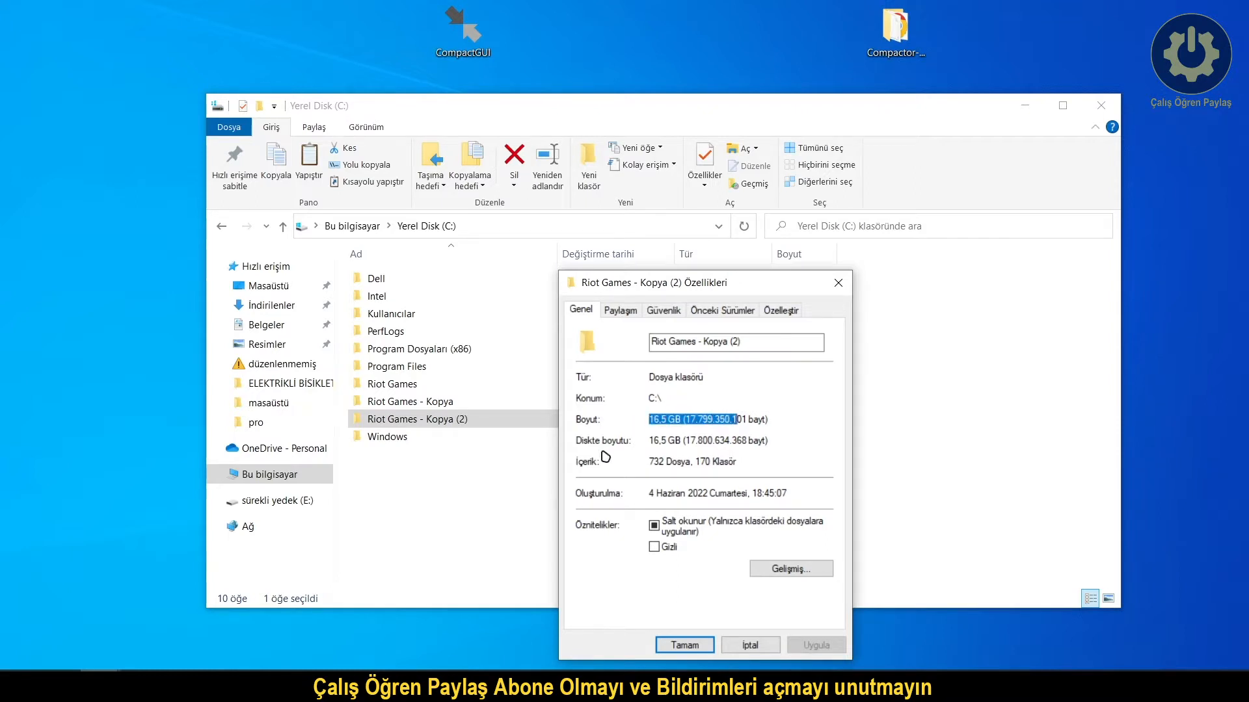
left_click_drag(650, 442, 703, 439)
left_click(740, 441)
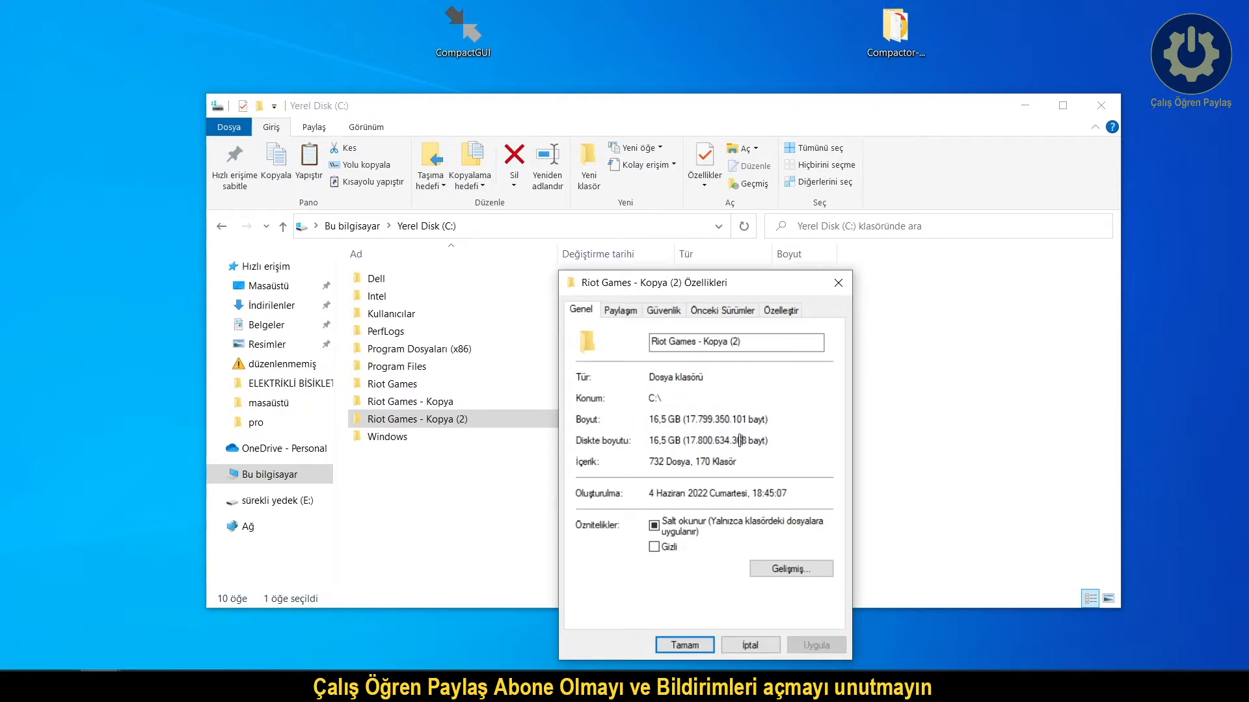
left_click(842, 285)
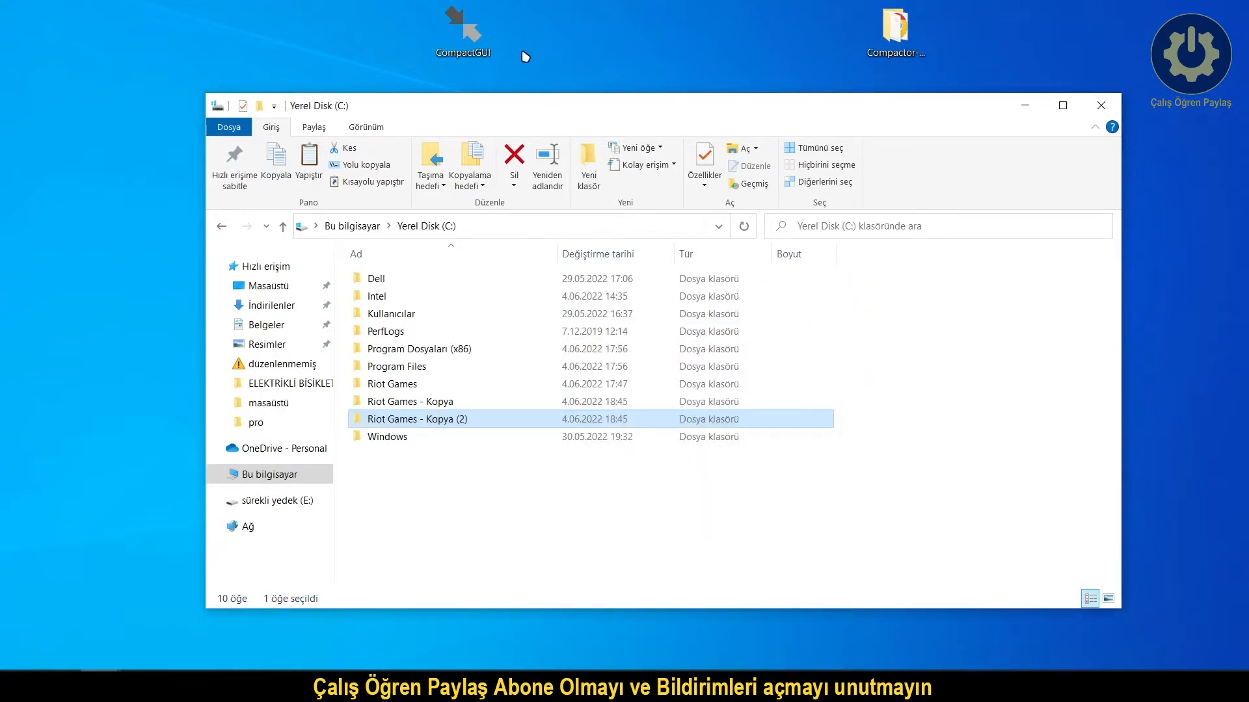
Launch CompactGUI from the desktop and choose Riot Games - Kopya on the C: drive as the target folder
left_click(468, 37)
double_click(468, 37)
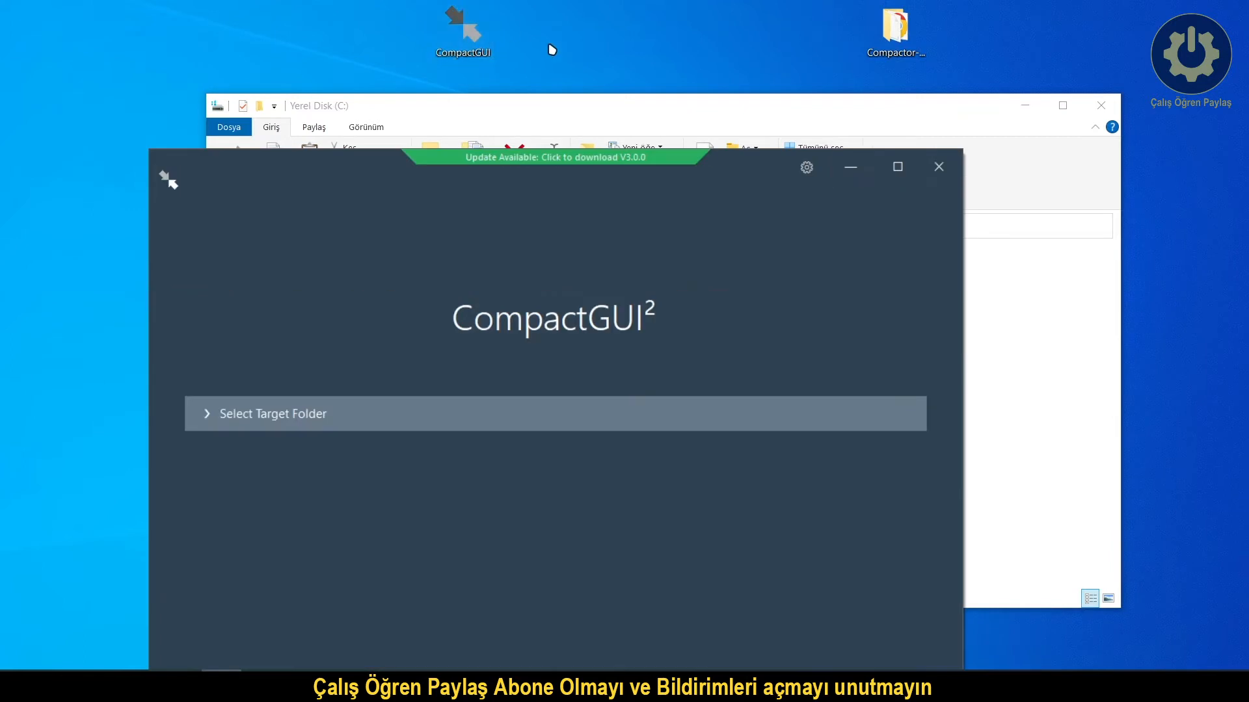
left_click_drag(592, 171, 620, 101)
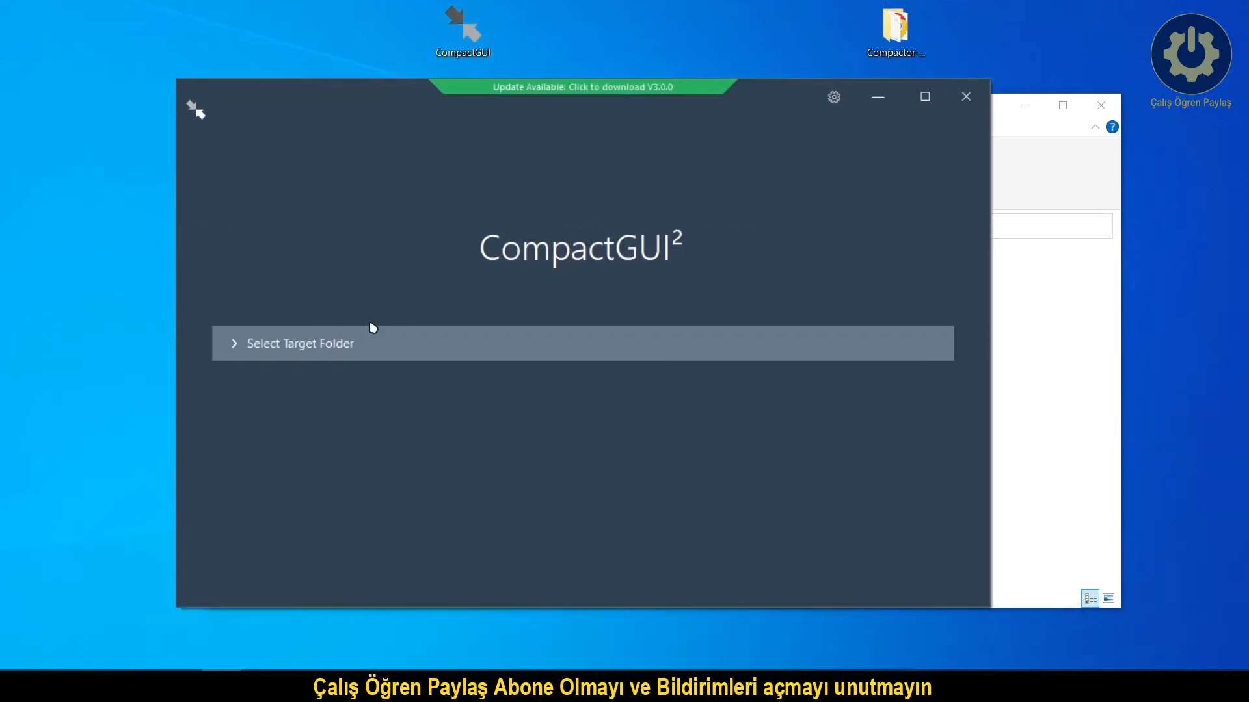
left_click(355, 340)
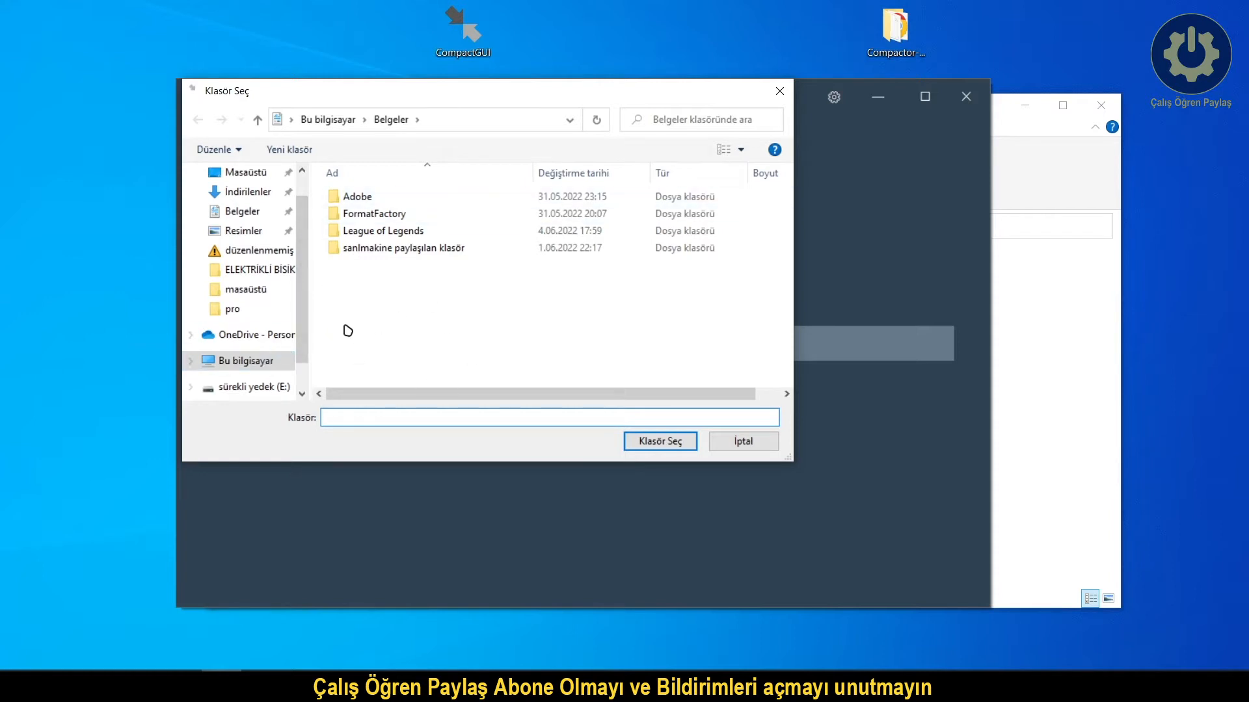
left_click(246, 360)
scroll(423, 295, "down", 2)
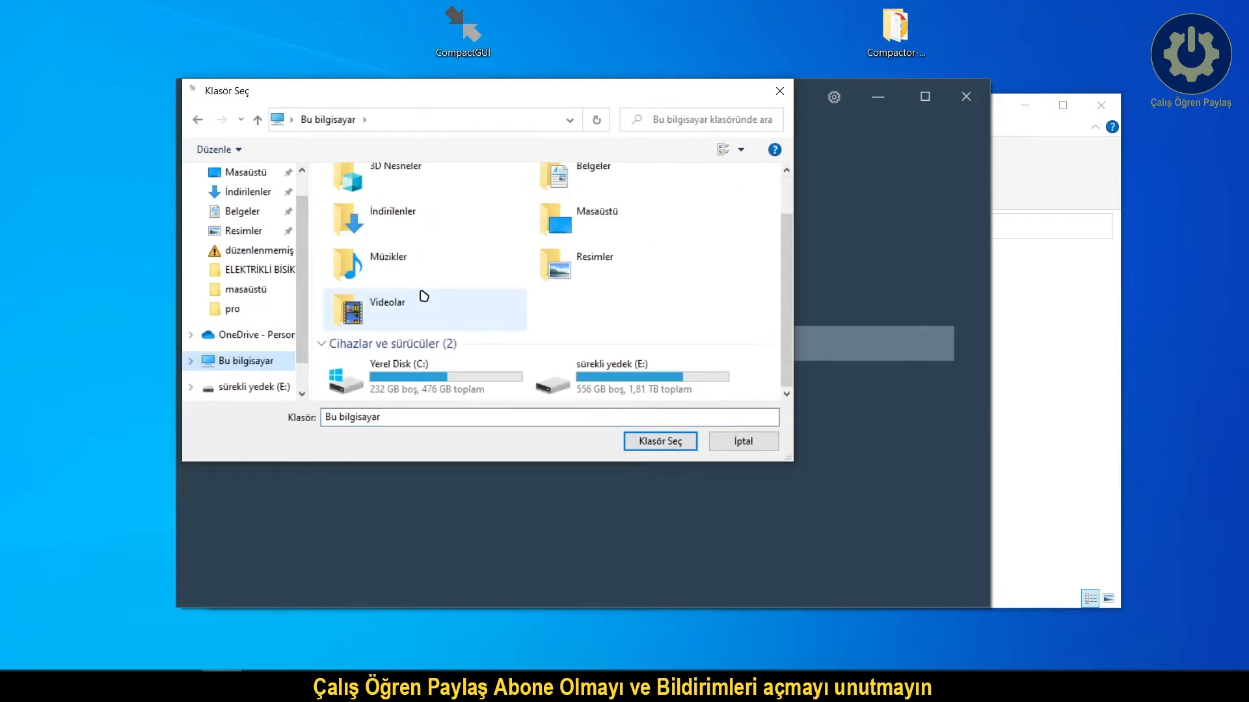
double_click(364, 366)
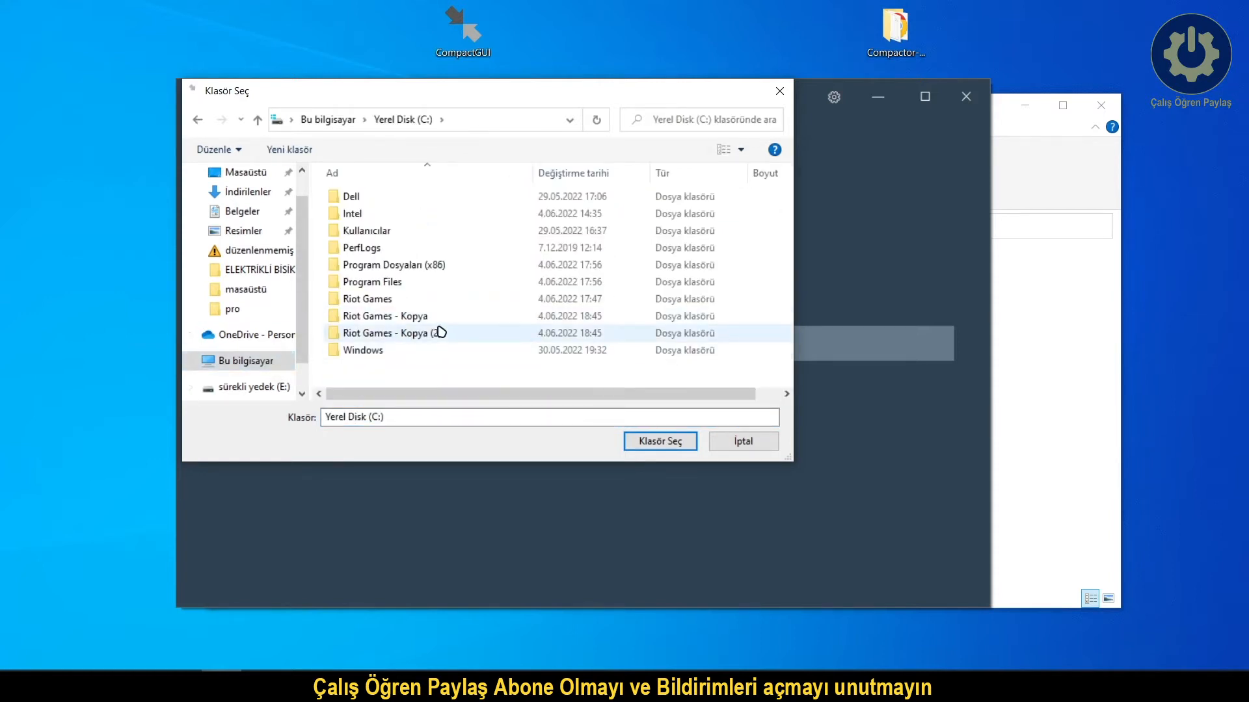
left_click(411, 317)
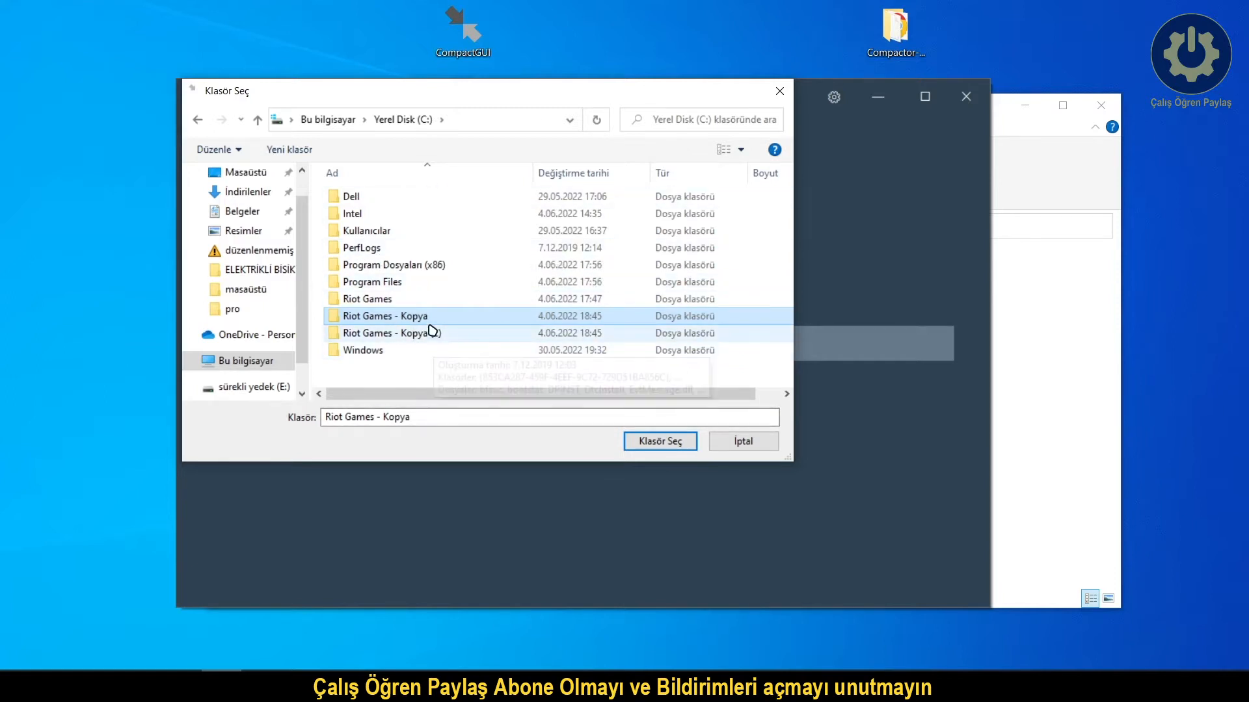
left_click(650, 446)
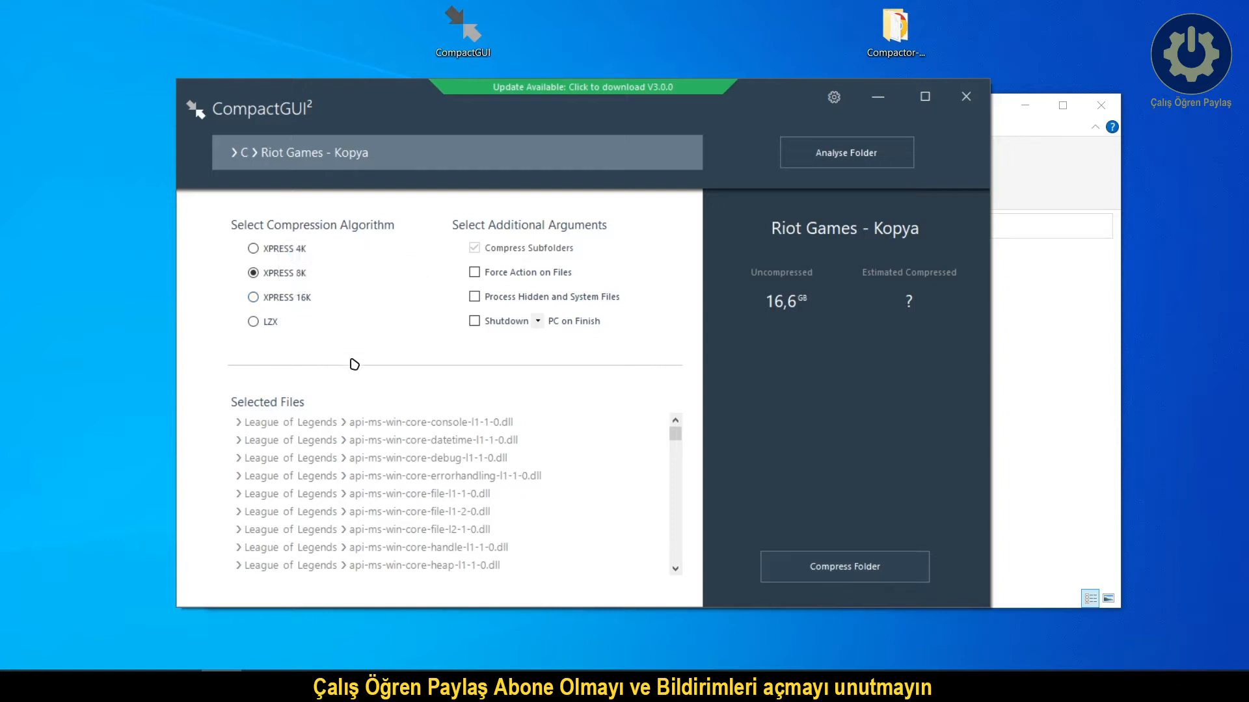
Review CompactGUI's compression algorithms and its options, including the Explorer context menu setting, then close the program
mouse_move(268, 277)
mouse_move(279, 328)
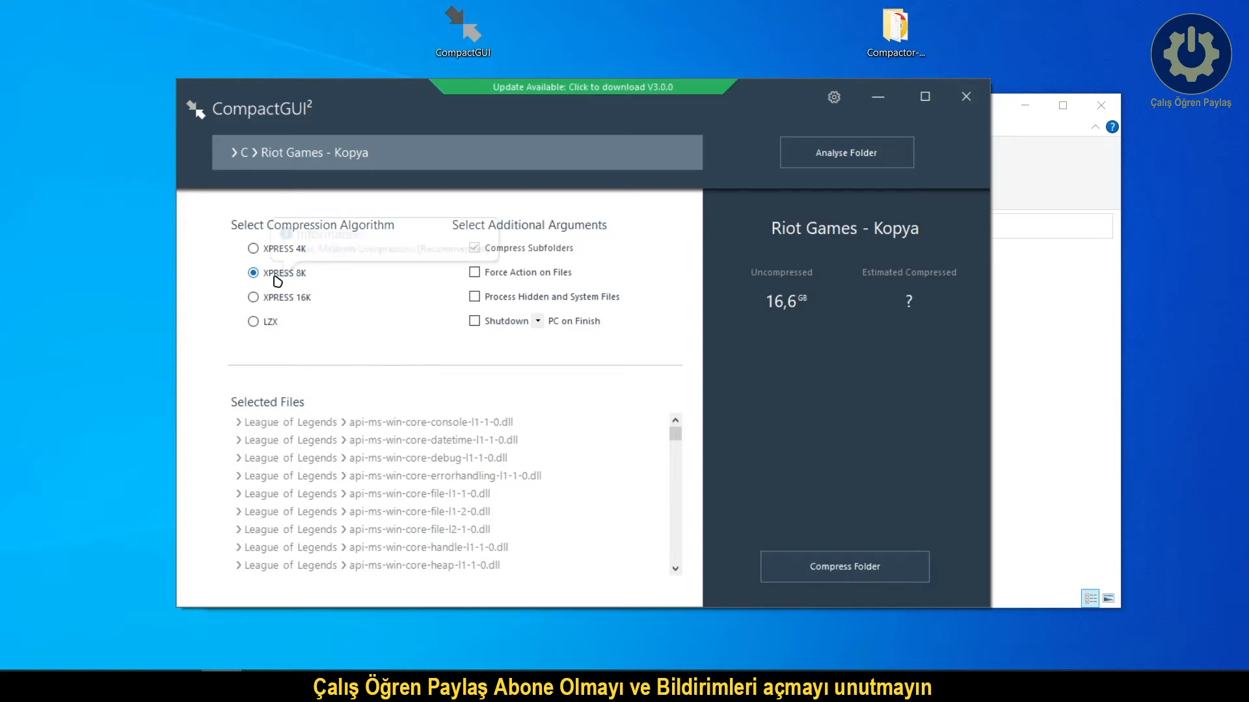
left_click(834, 99)
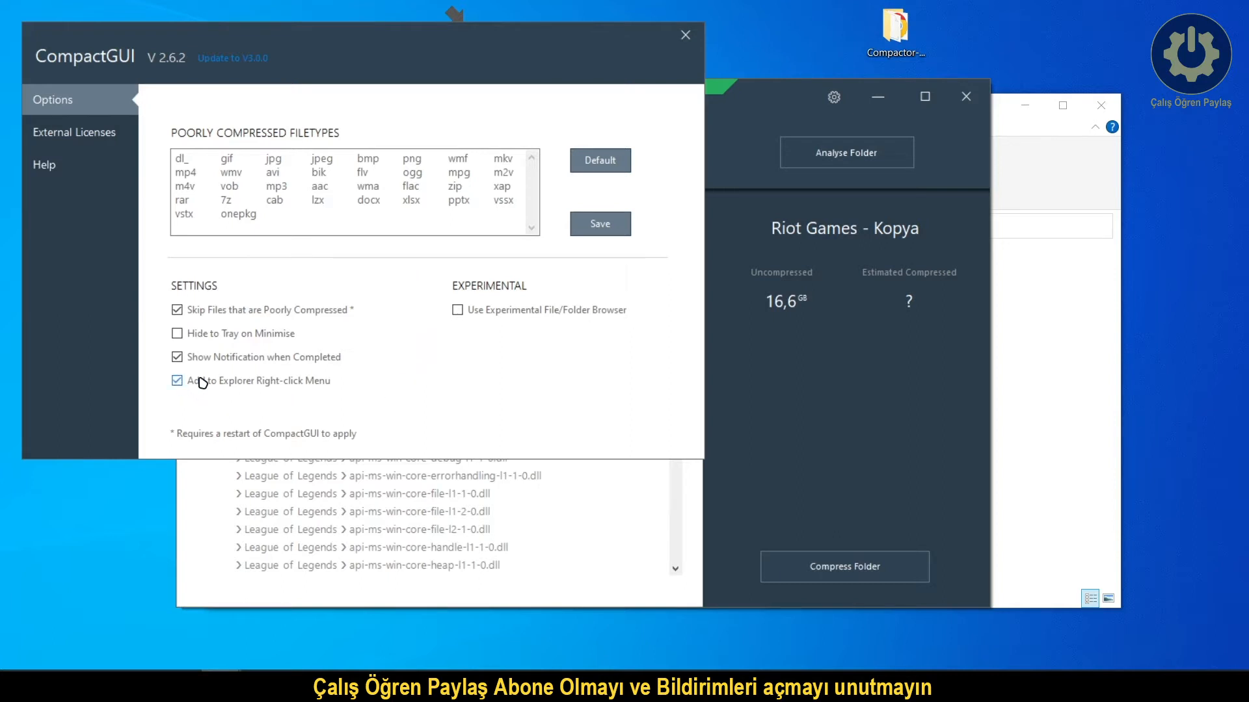
left_click(693, 40)
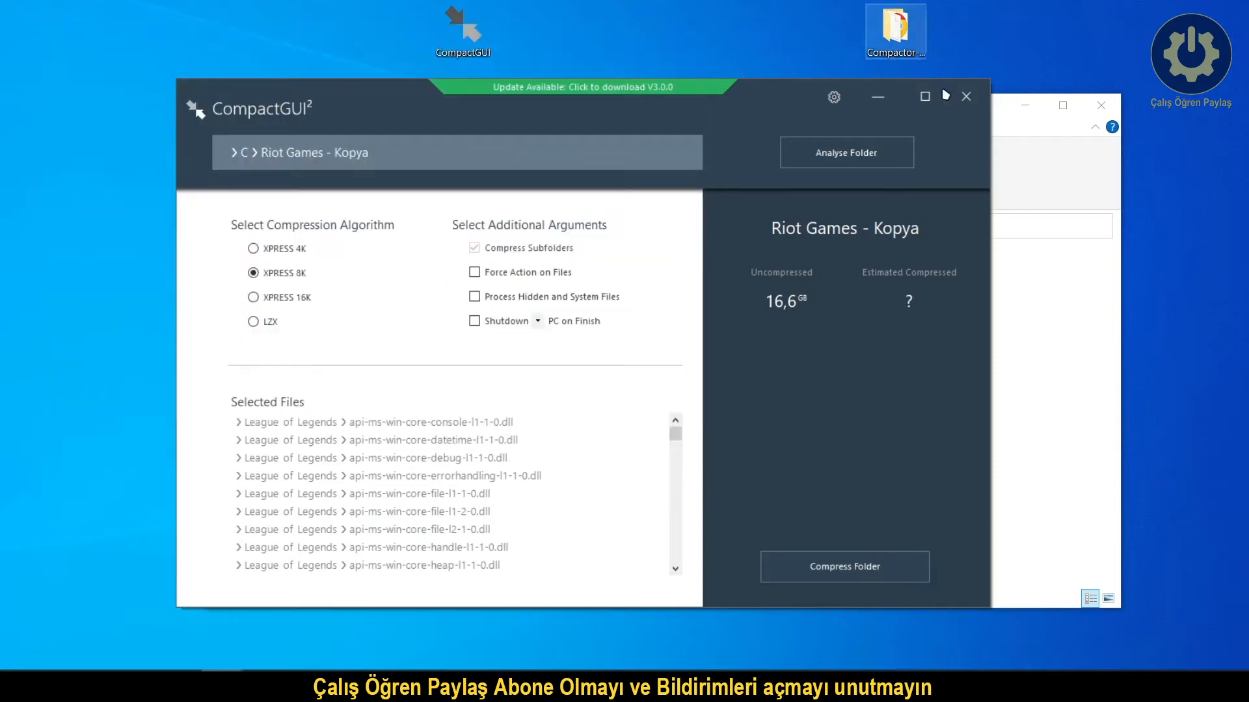
left_click(966, 97)
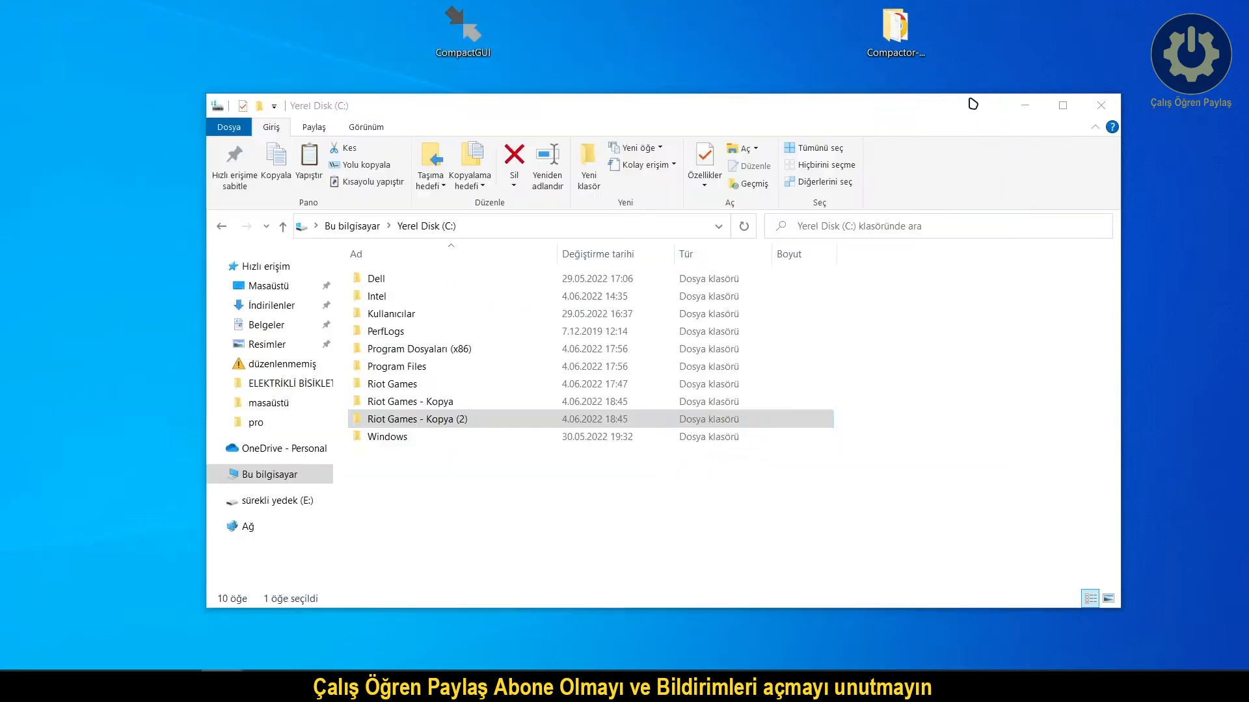
Open Riot Games - Kopya in CompactGUI with Explorer's Compact Folder command and start compressing it with XPRESS 8K
left_click(408, 406)
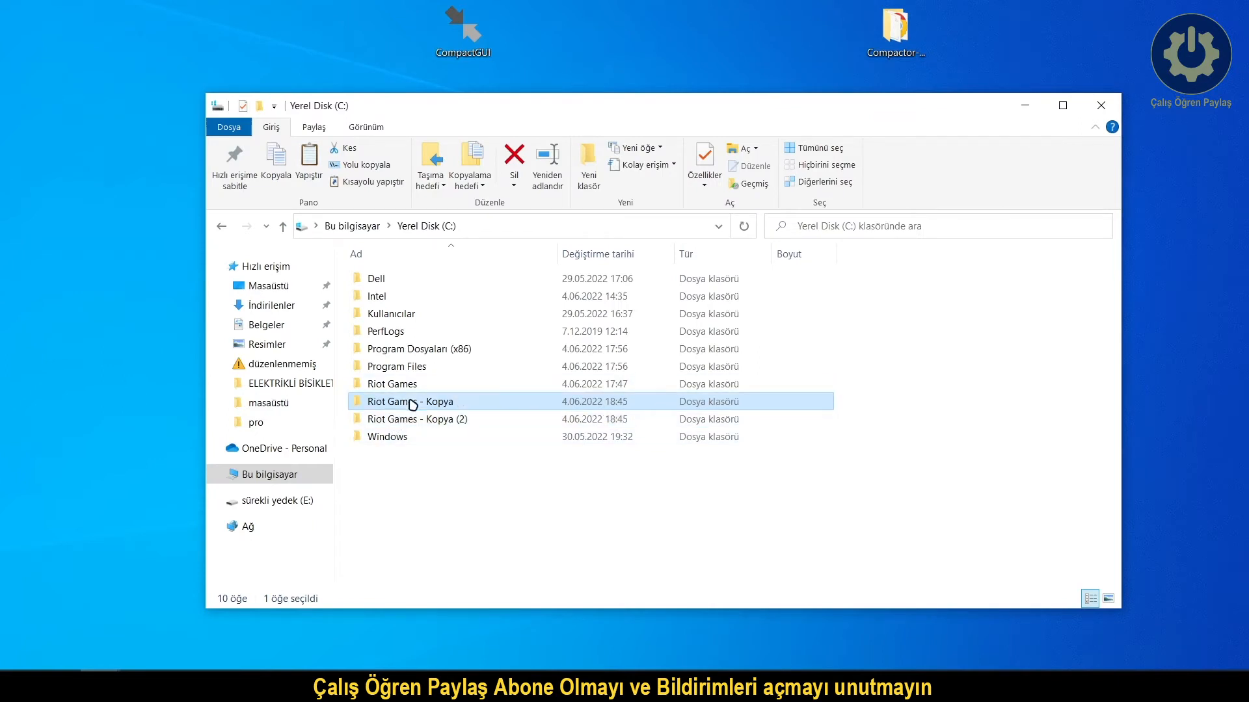
right_click(436, 404)
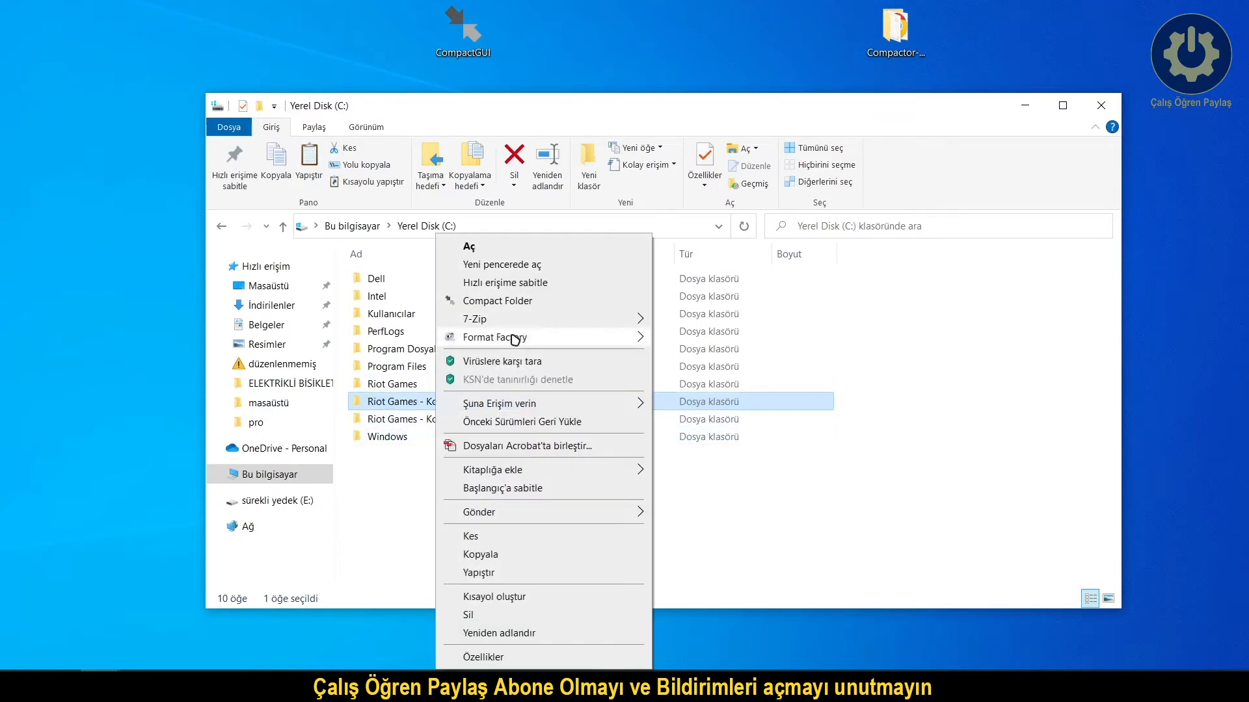
left_click(508, 302)
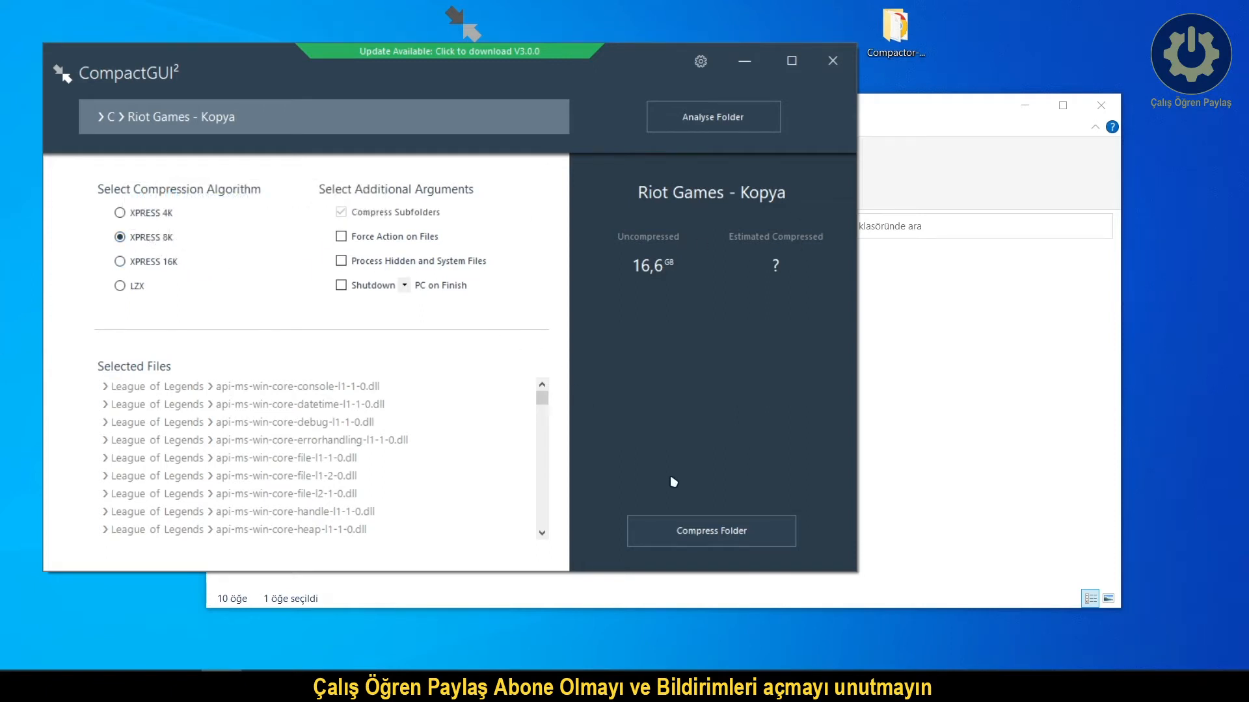
left_click(742, 540)
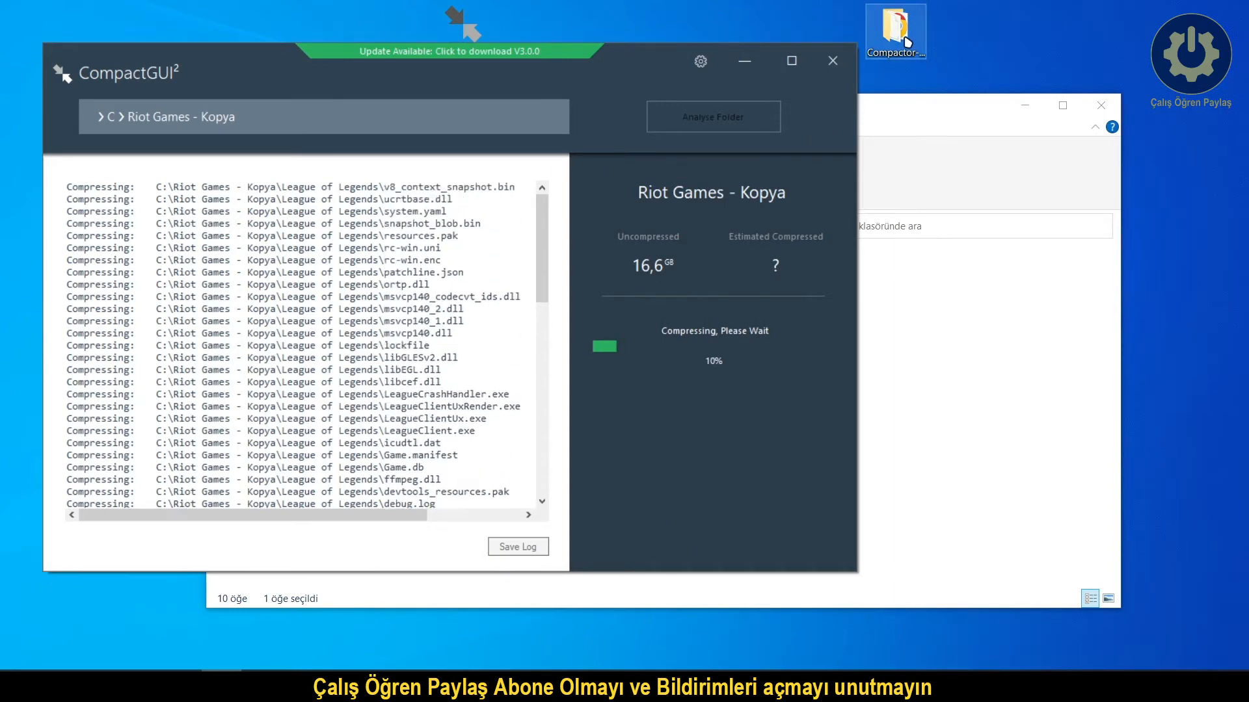
Minimize the C: drive window, launch Compactor from its desktop folder Compactor-0.10.1, and close that folder
left_click(987, 126)
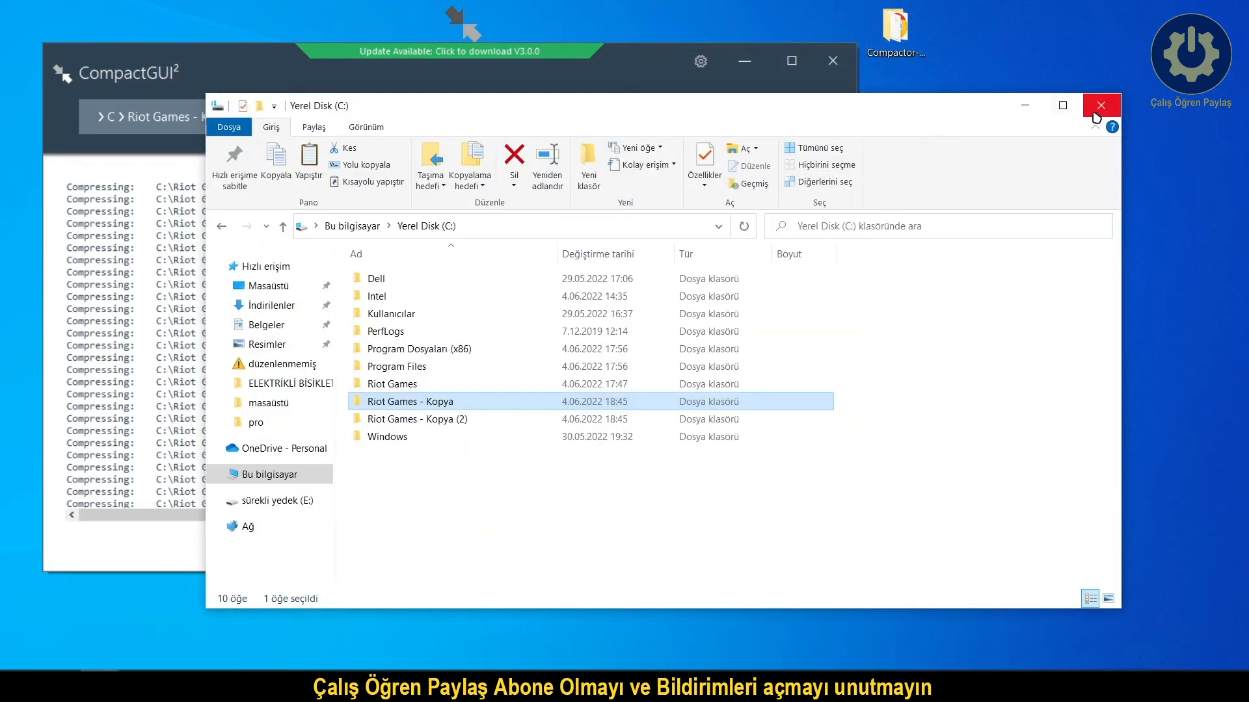
left_click(1025, 103)
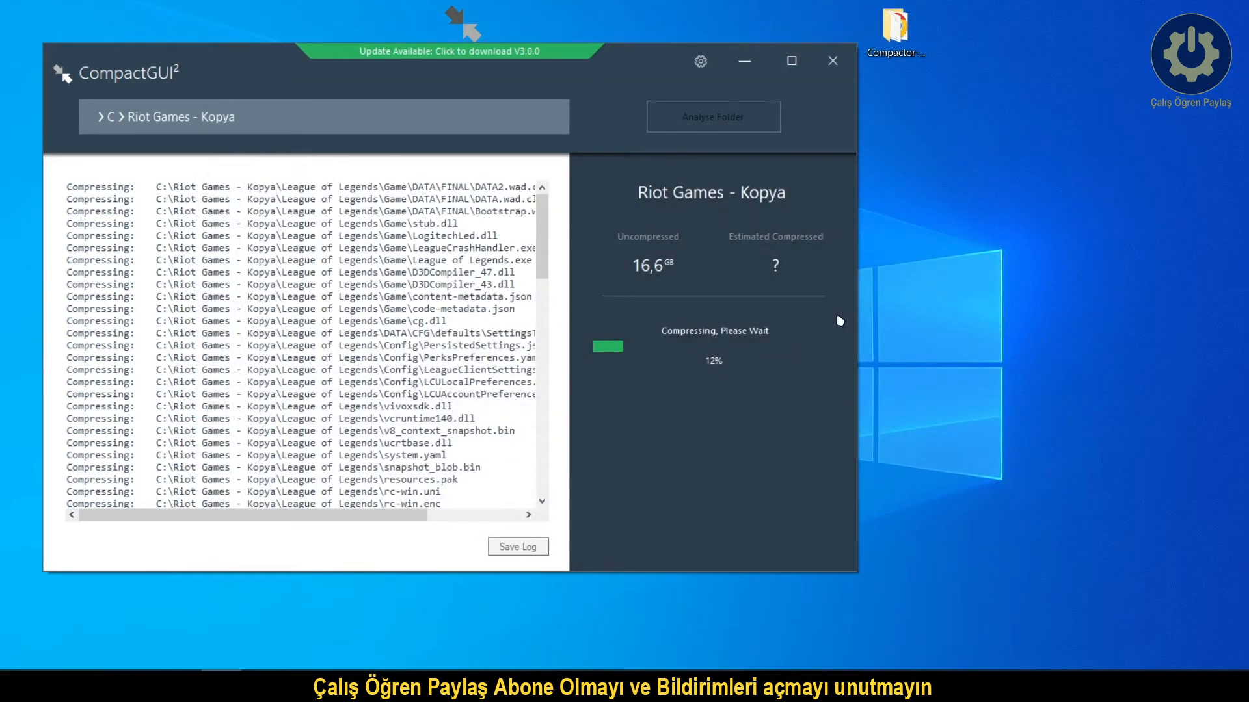
double_click(895, 29)
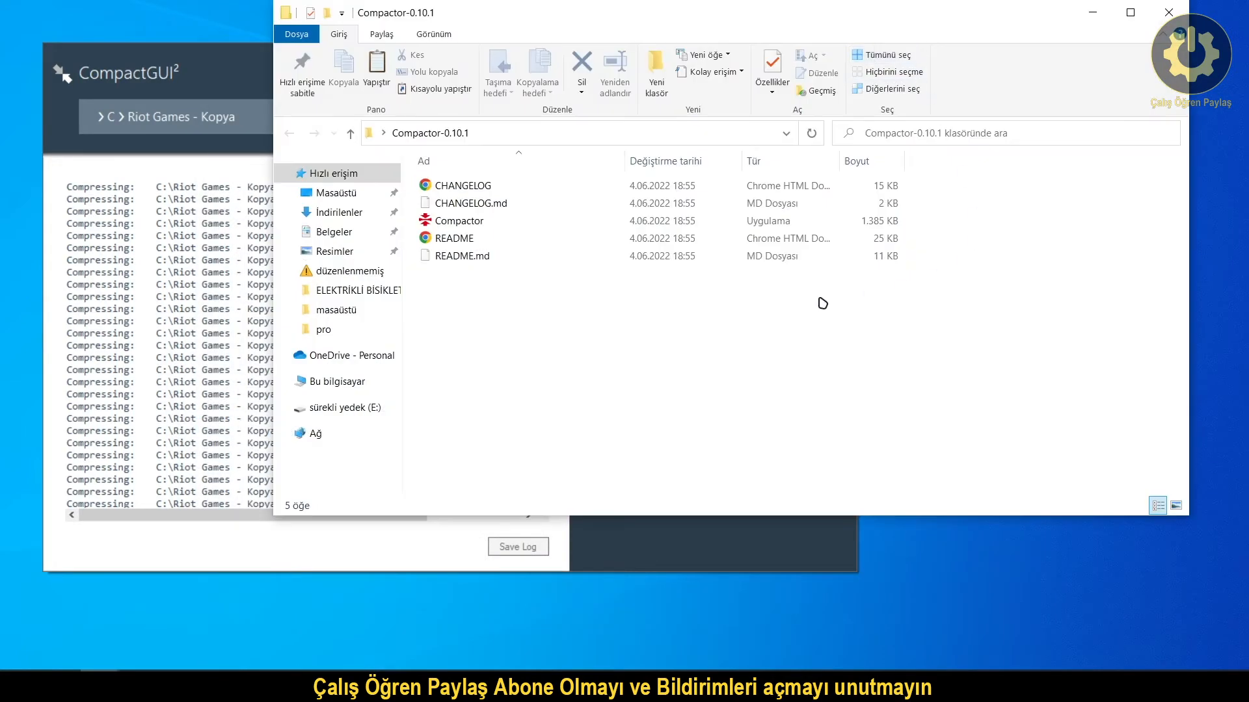
double_click(463, 221)
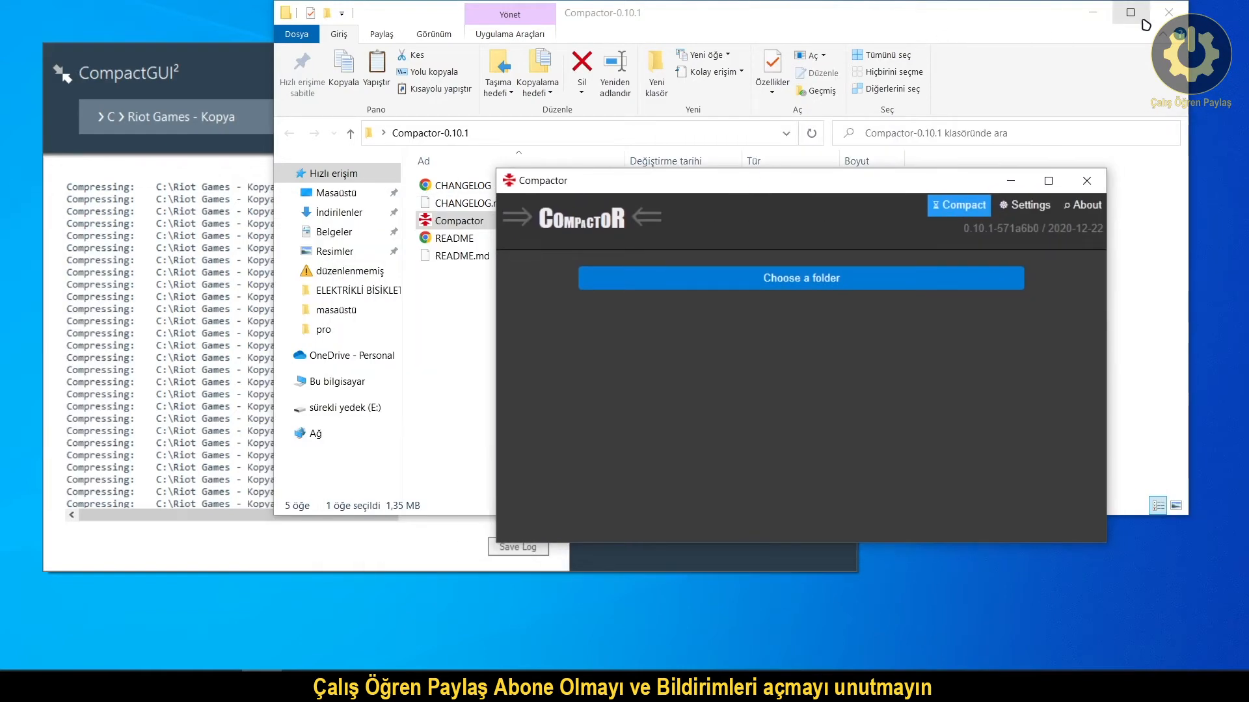
left_click(1169, 16)
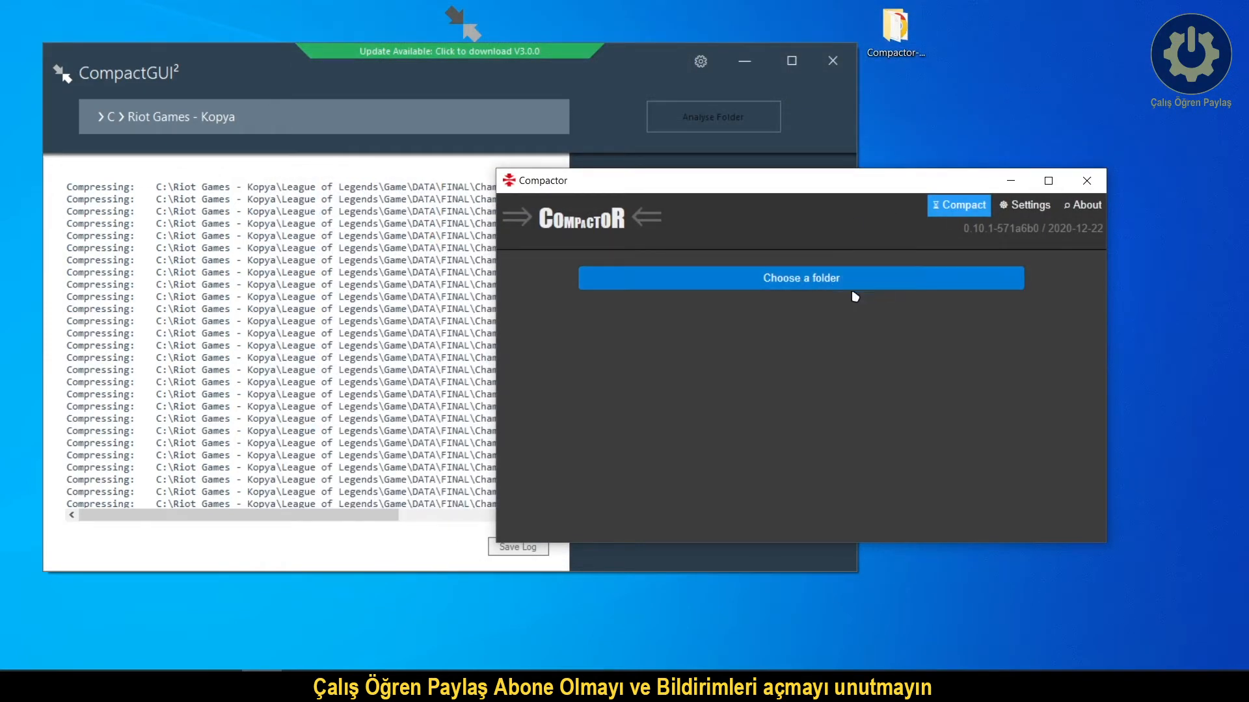
Choose Riot Games - Kopya (2) on the C: drive as the folder for Compactor to scan
left_click(821, 287)
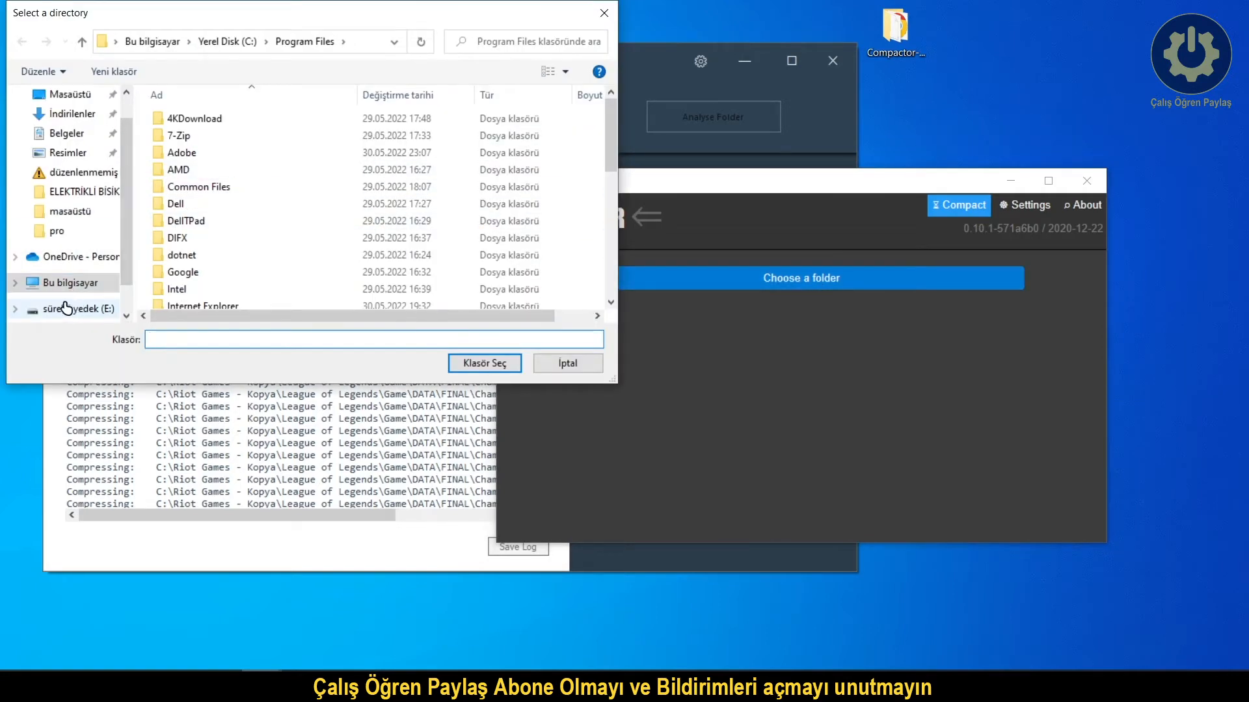
scroll(56, 279, "down", 1)
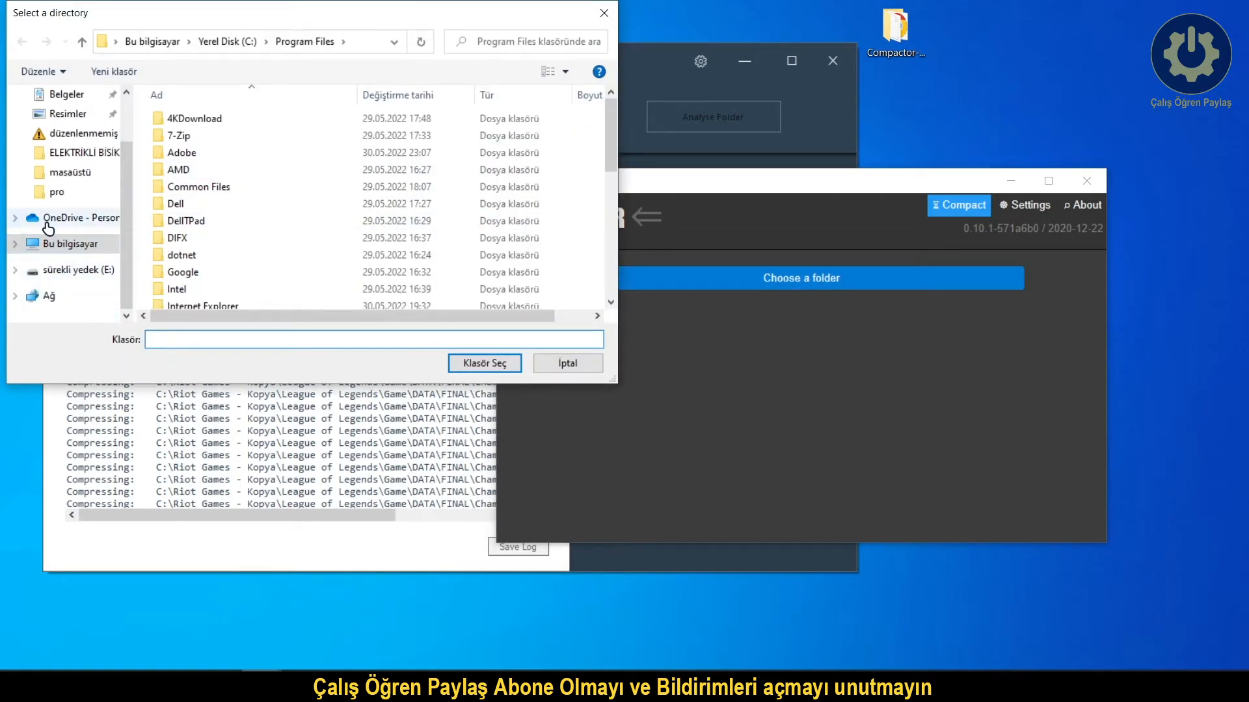
left_click(39, 244)
scroll(263, 221, "down", 3)
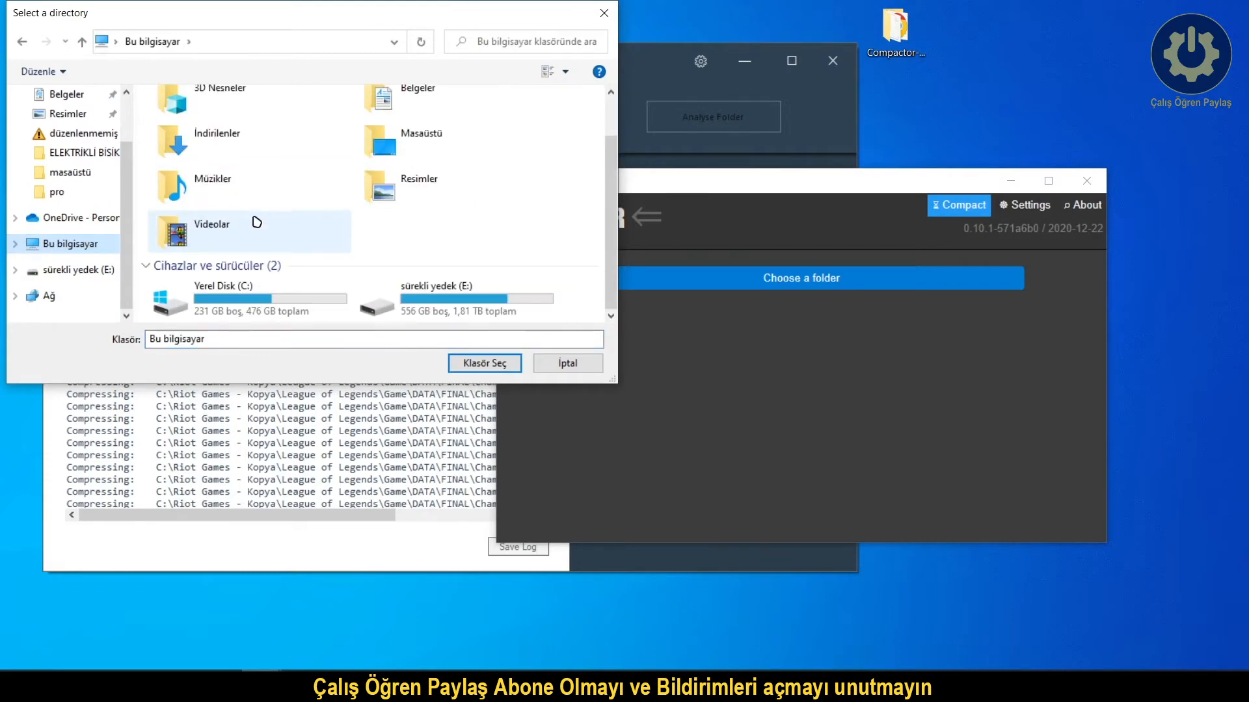
double_click(259, 289)
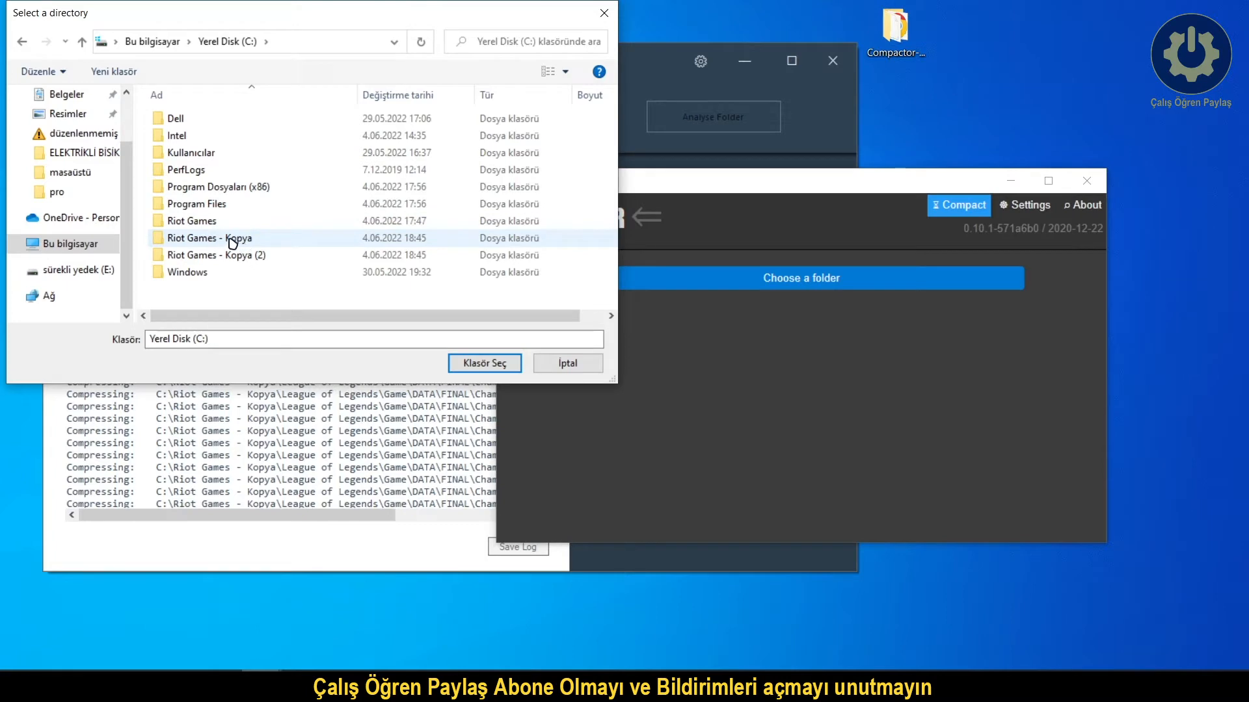
left_click(238, 259)
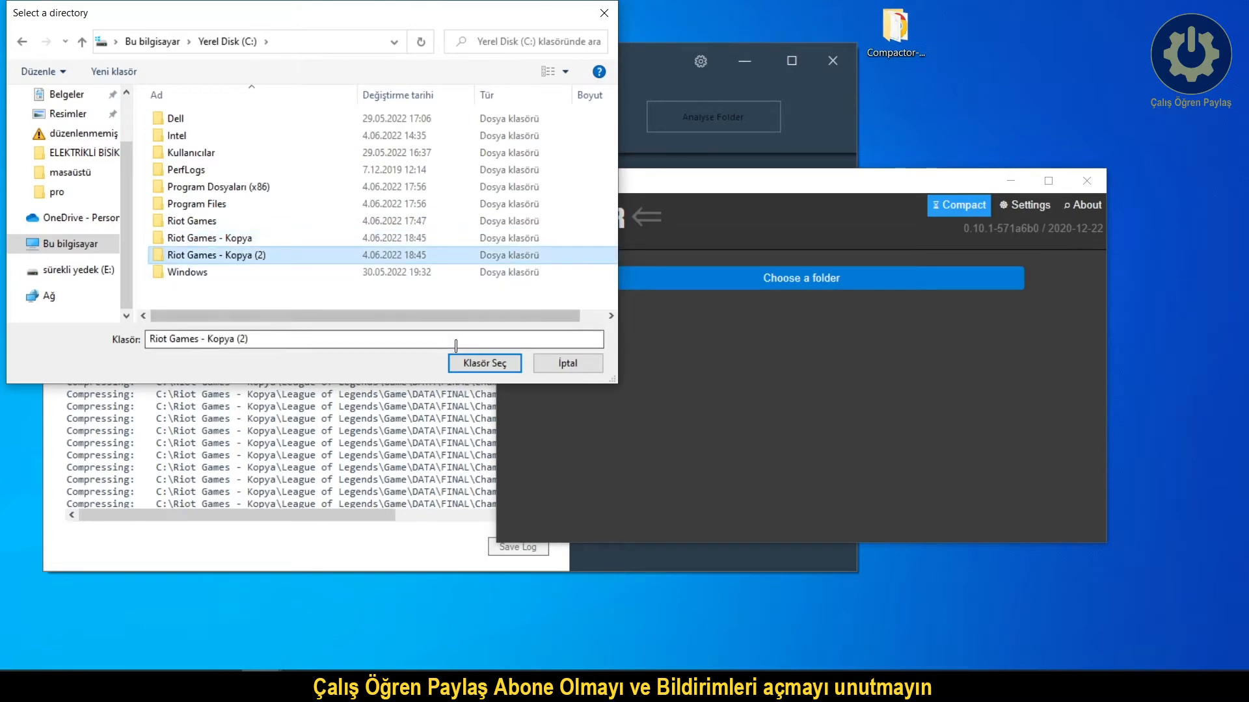
left_click(485, 363)
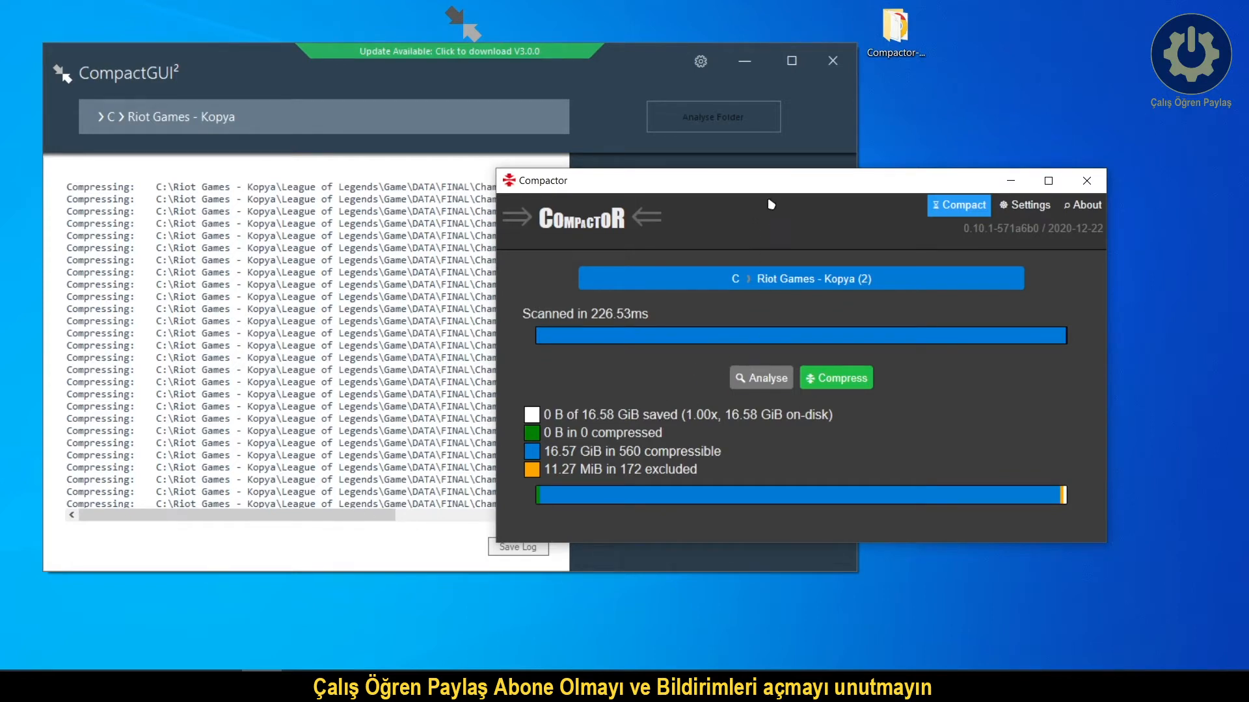
Reposition the Compactor window and review the file patterns excluded from compression in its settings
left_click_drag(773, 194, 726, 270)
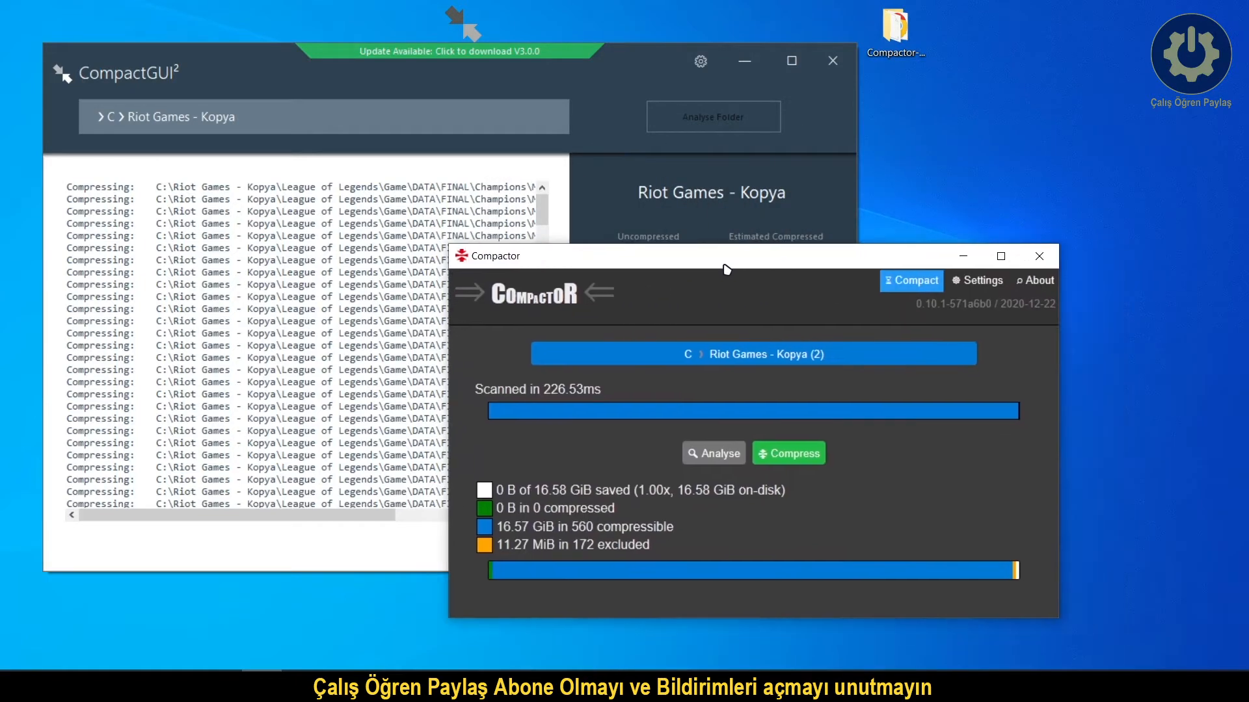
left_click(977, 284)
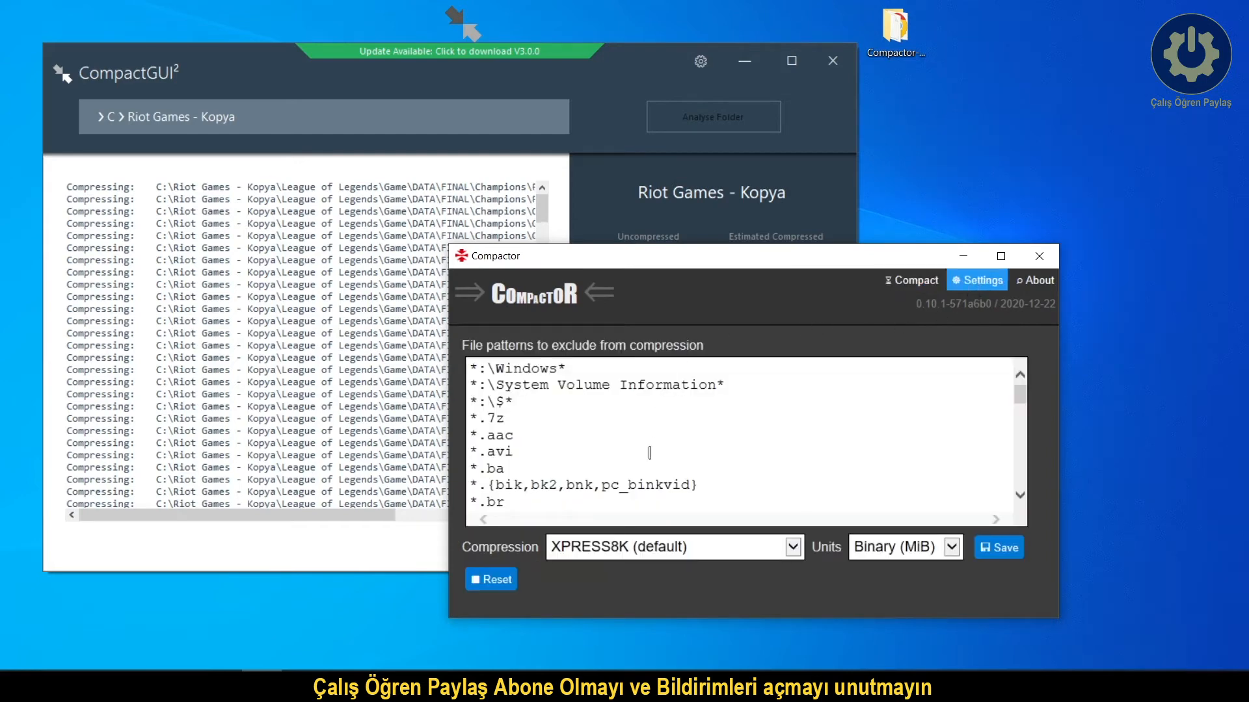
scroll(649, 452, "down", 5)
scroll(650, 426, "down", 12)
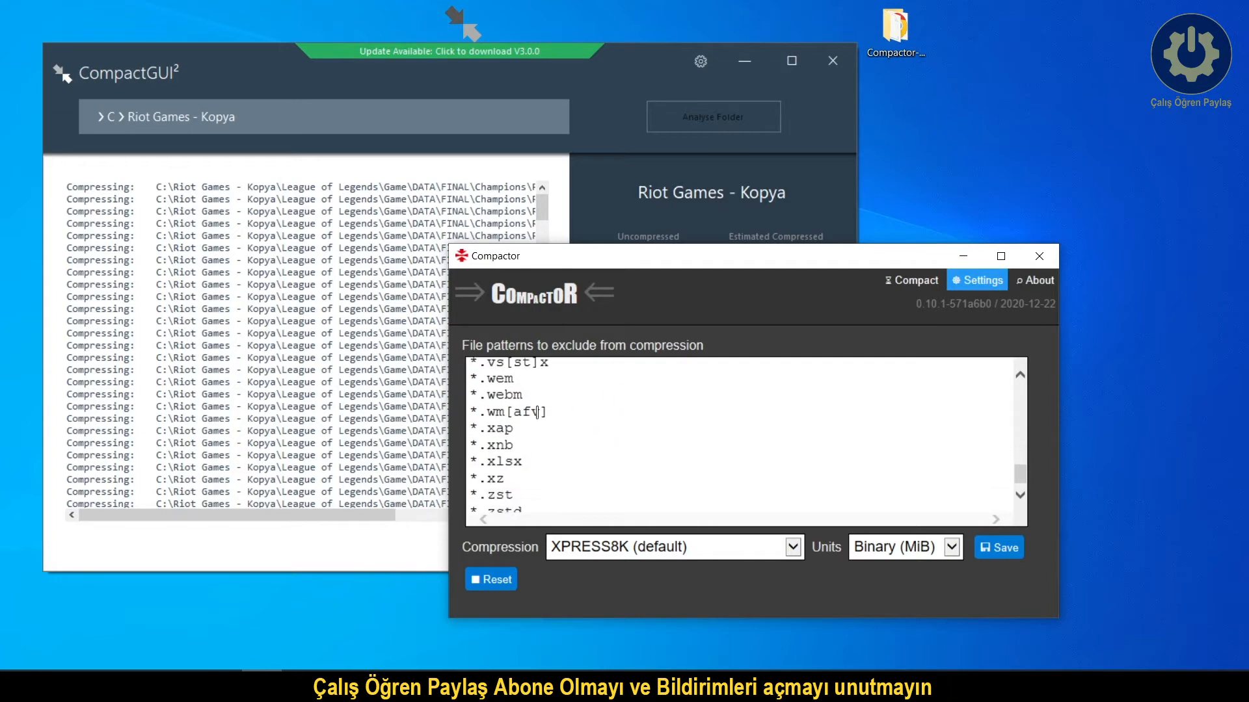
Save Compactor's settings with XPRESS8K (default) compression and start compressing Riot Games - Kopya (2)
scroll(649, 460, "up", 16)
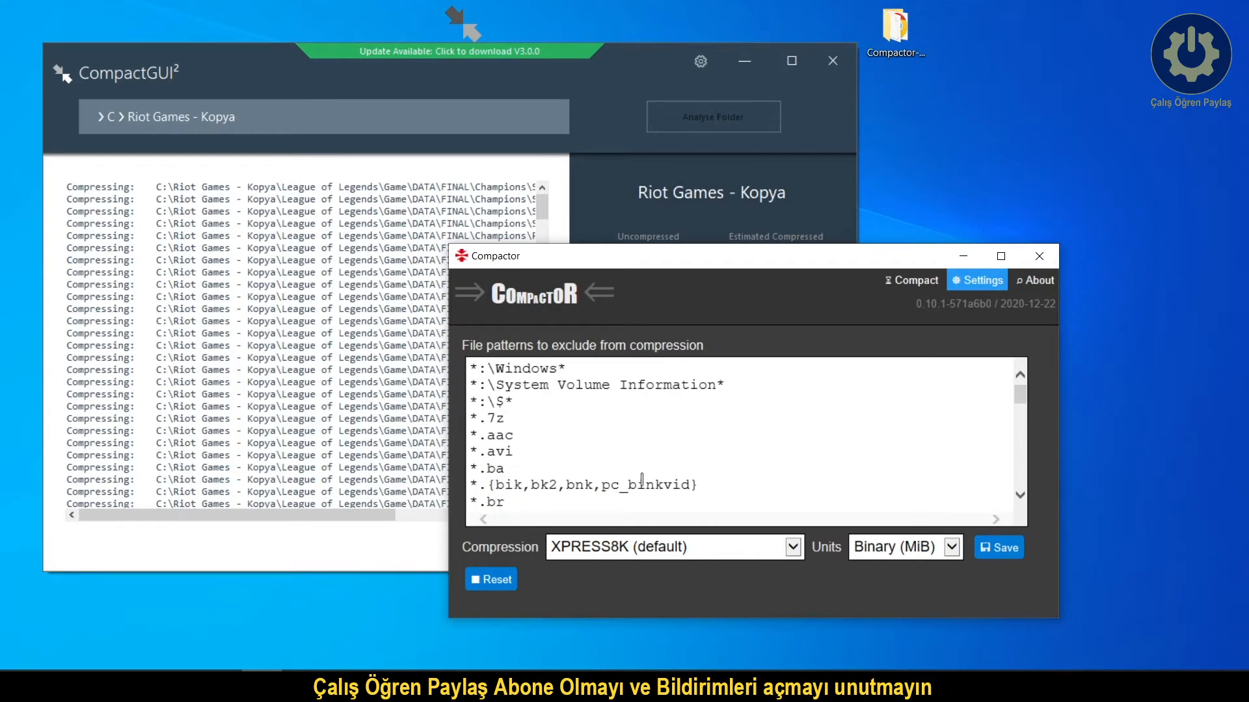
left_click(793, 547)
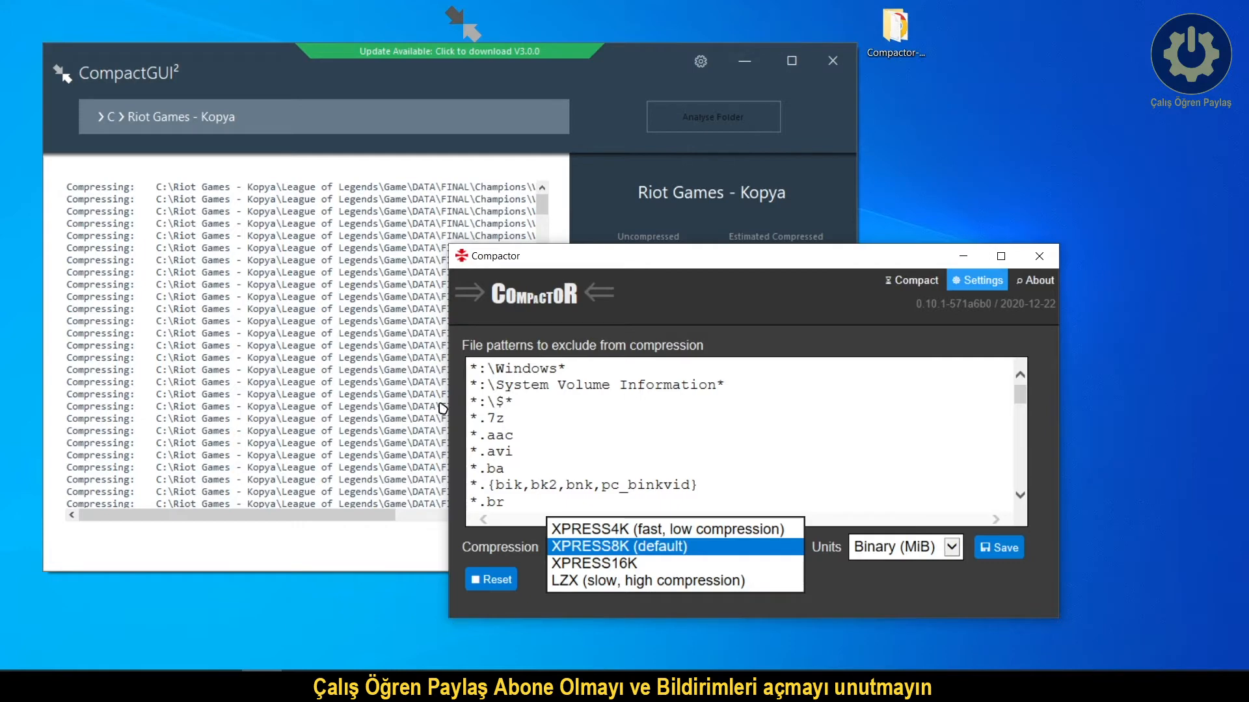
left_click(599, 551)
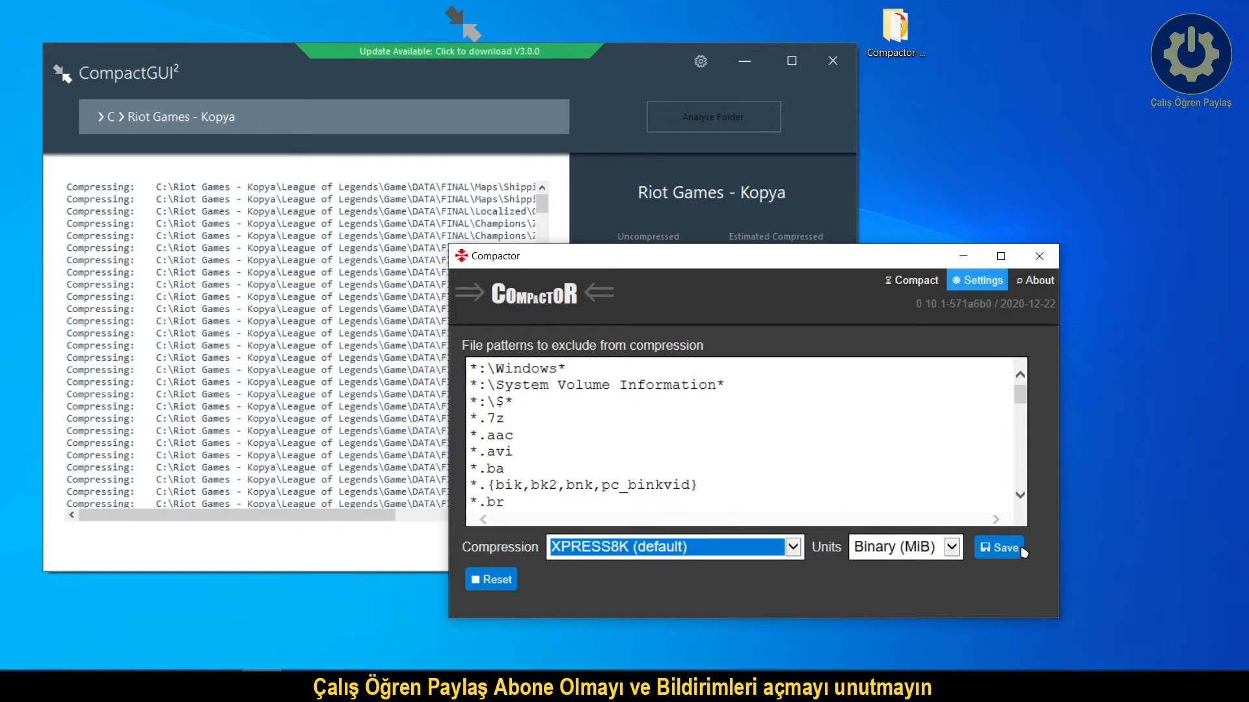
left_click(998, 550)
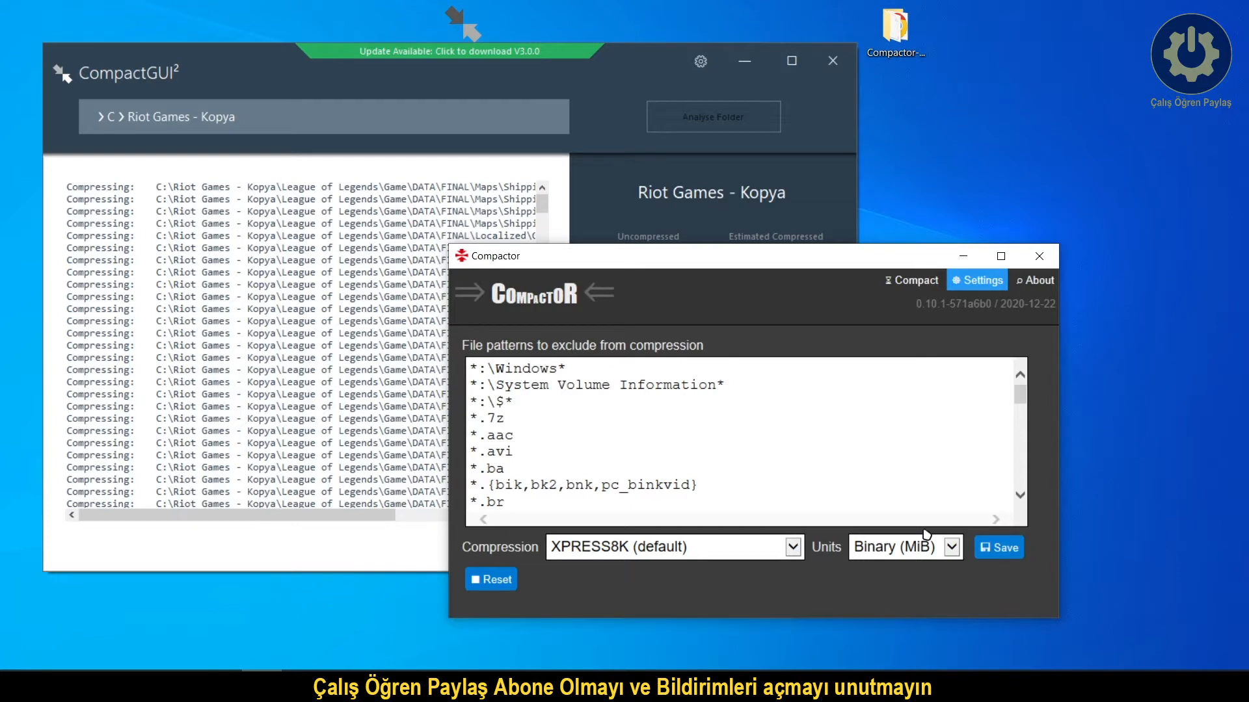
left_click(914, 284)
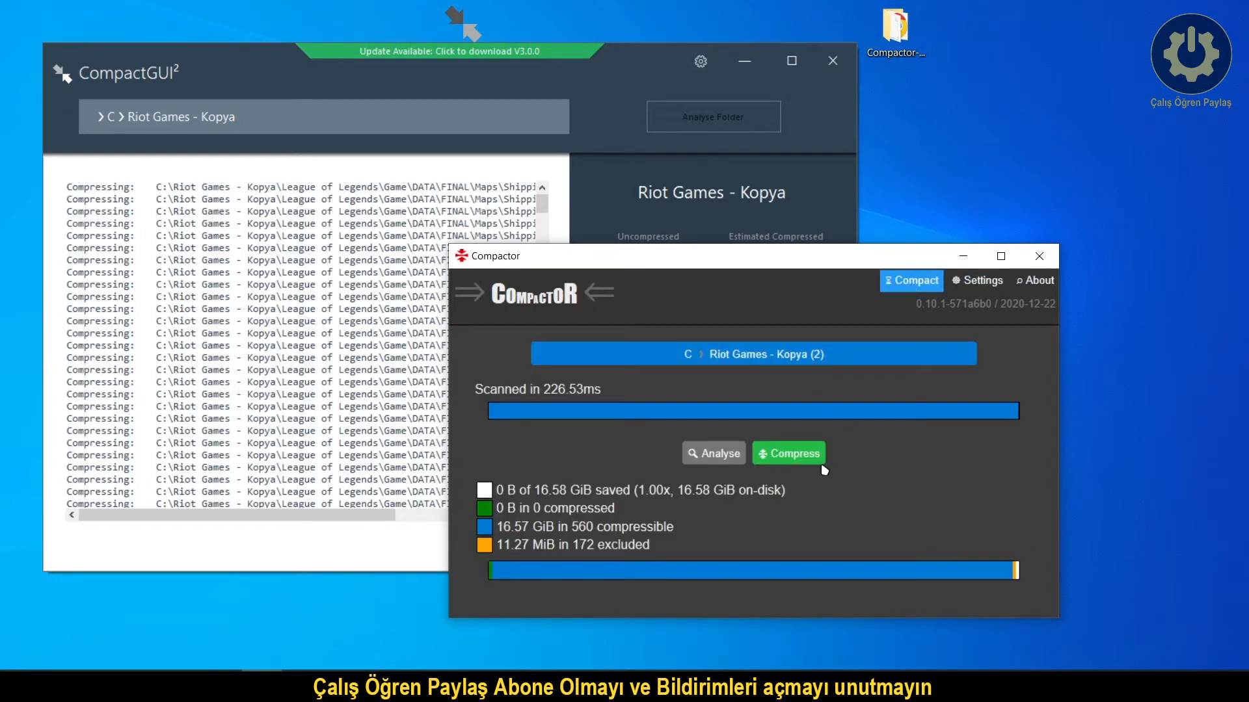
left_click(790, 454)
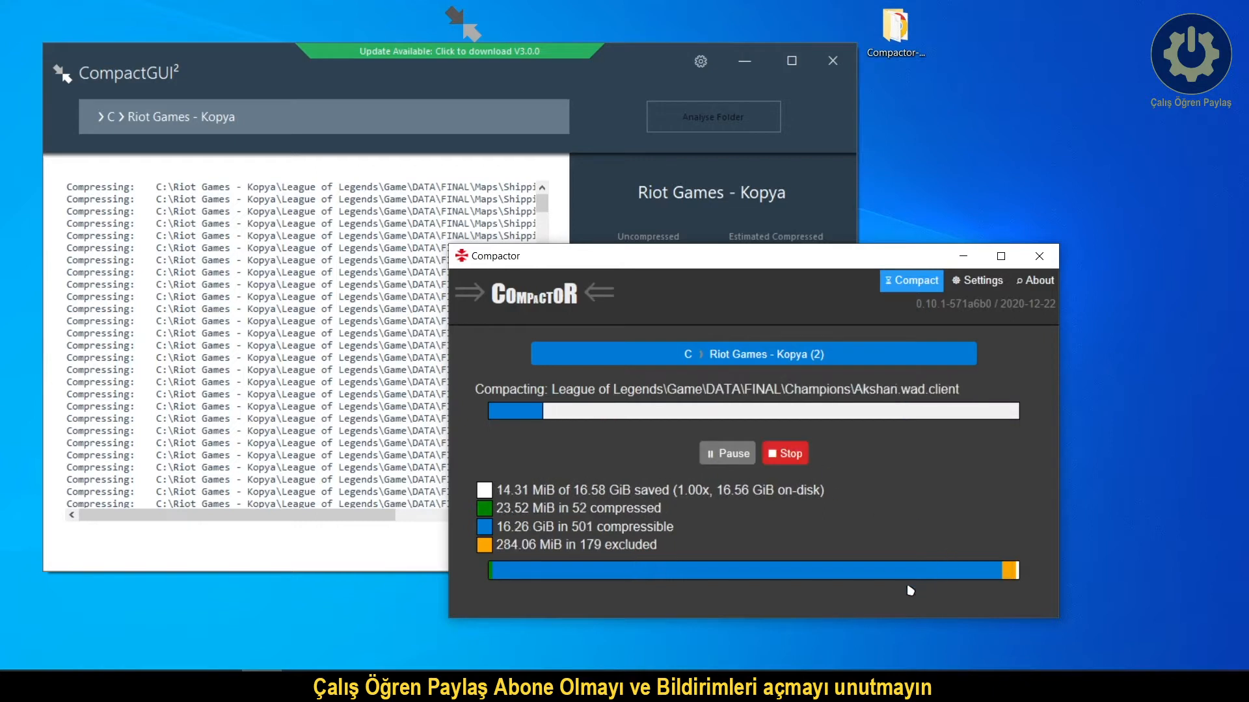
Arrange the Compactor and CompactGUI windows to follow both compressions and compare their results
left_click_drag(664, 267, 758, 260)
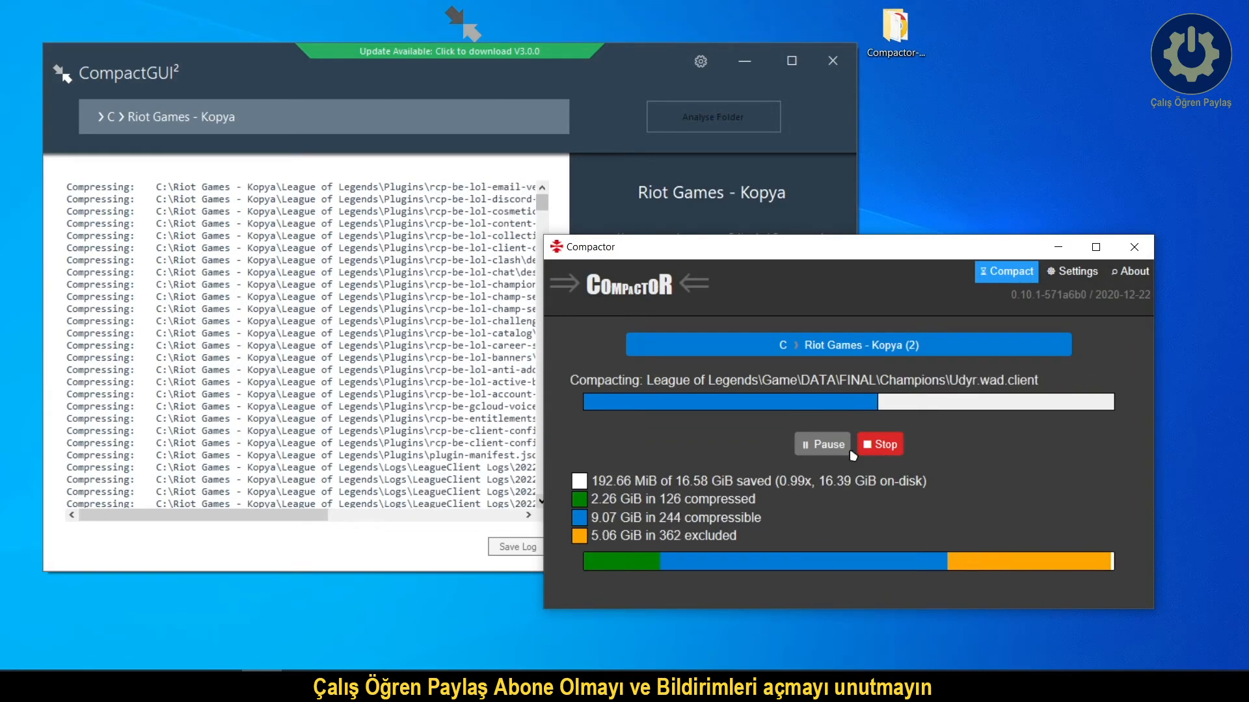
left_click_drag(835, 248, 856, 255)
left_click_drag(631, 66, 656, 66)
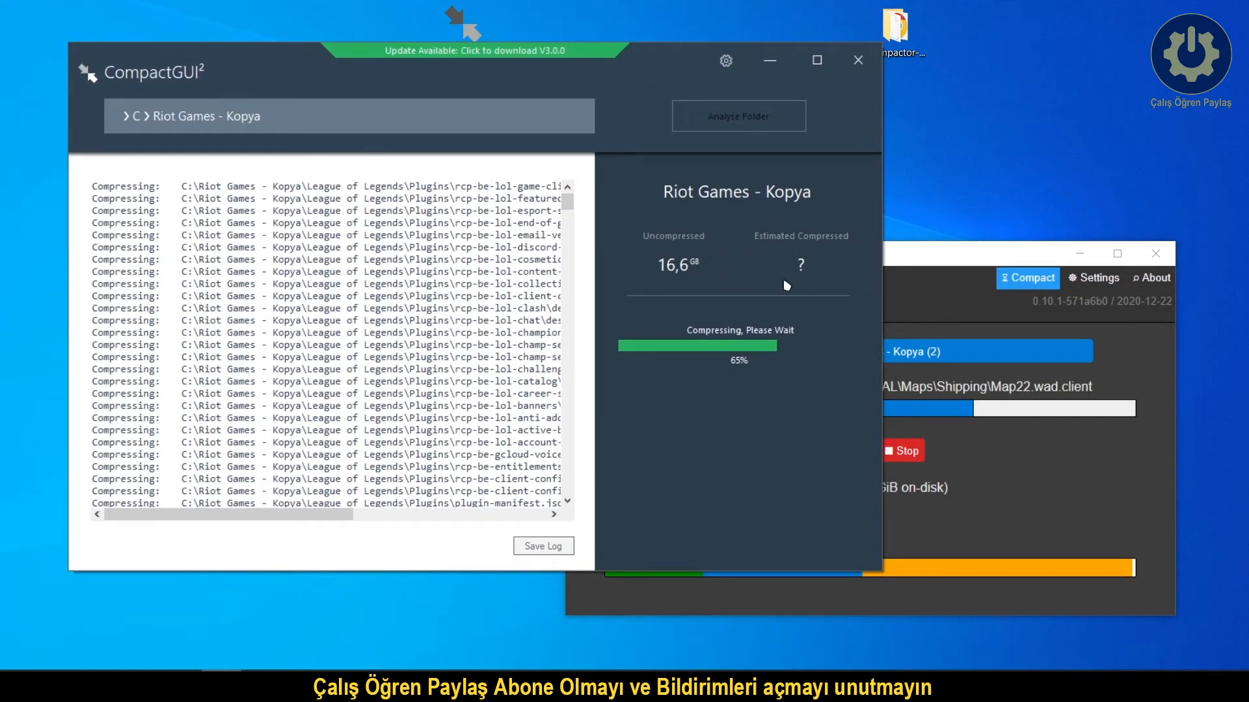
left_click_drag(946, 260, 983, 295)
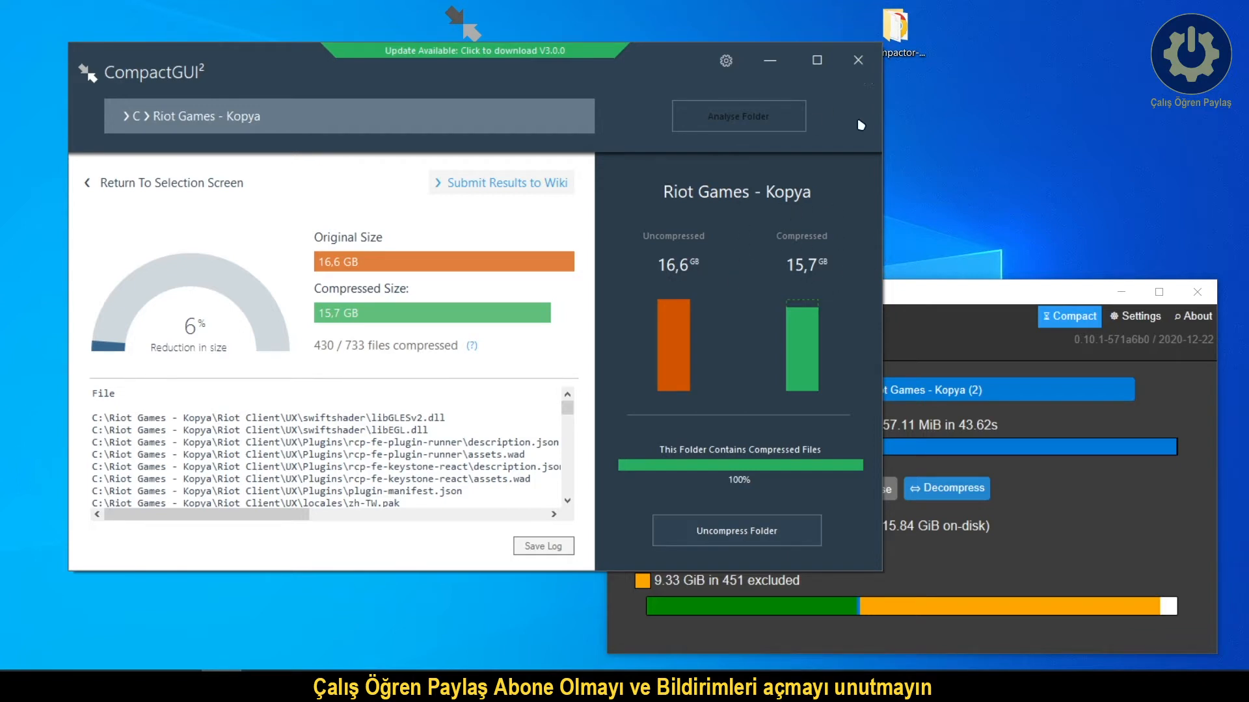
left_click(1083, 534)
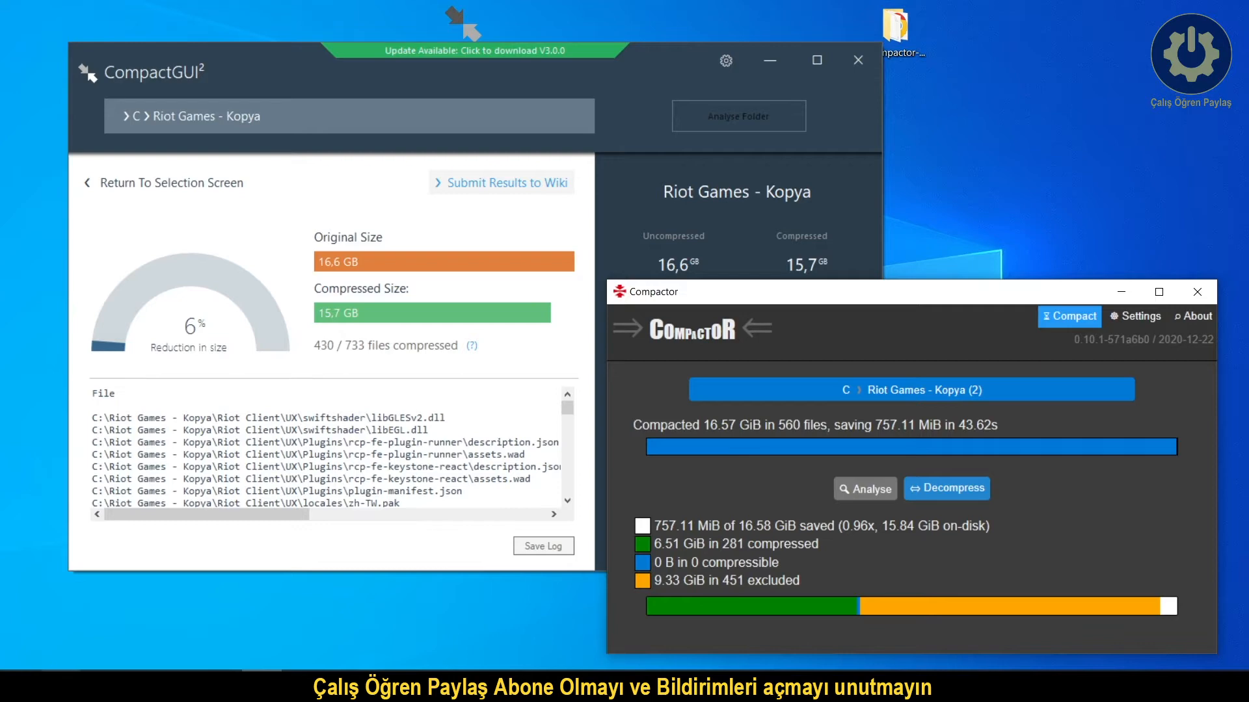
Check the size and size on disk of Riot Games - Kopya in its properties from the C: drive window
left_click(262, 686)
mouse_move(100, 686)
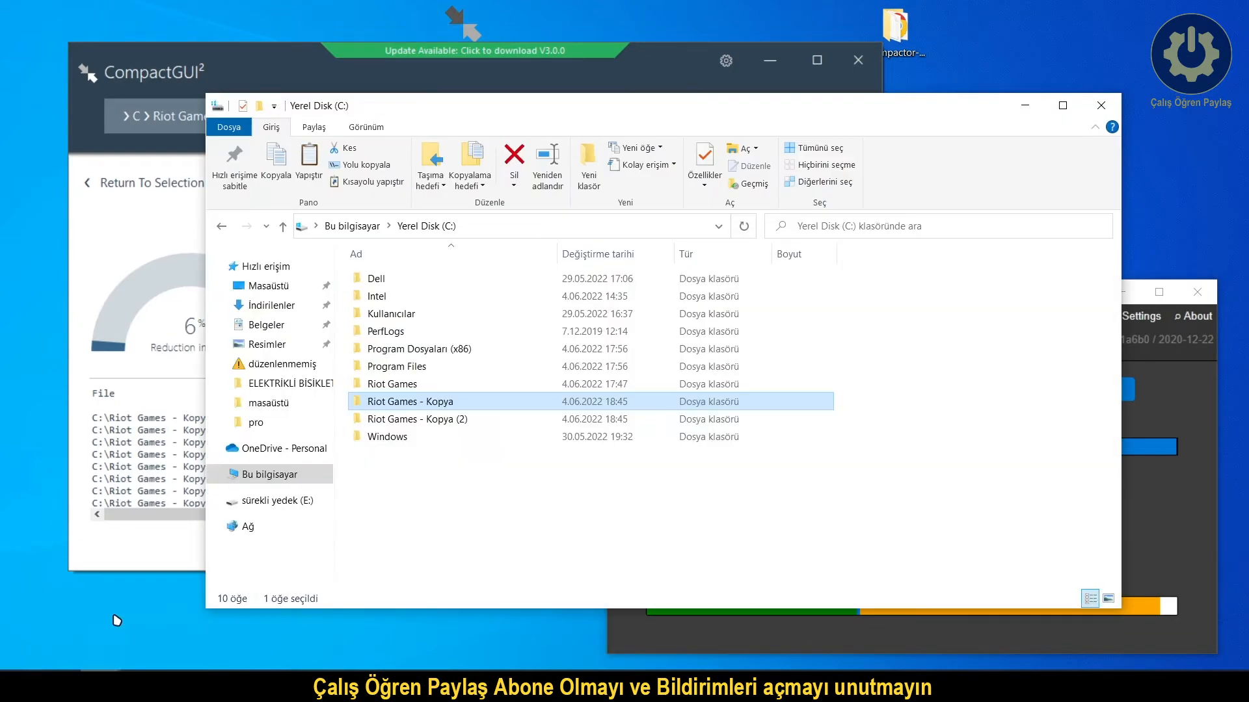
left_click(117, 621)
right_click(416, 402)
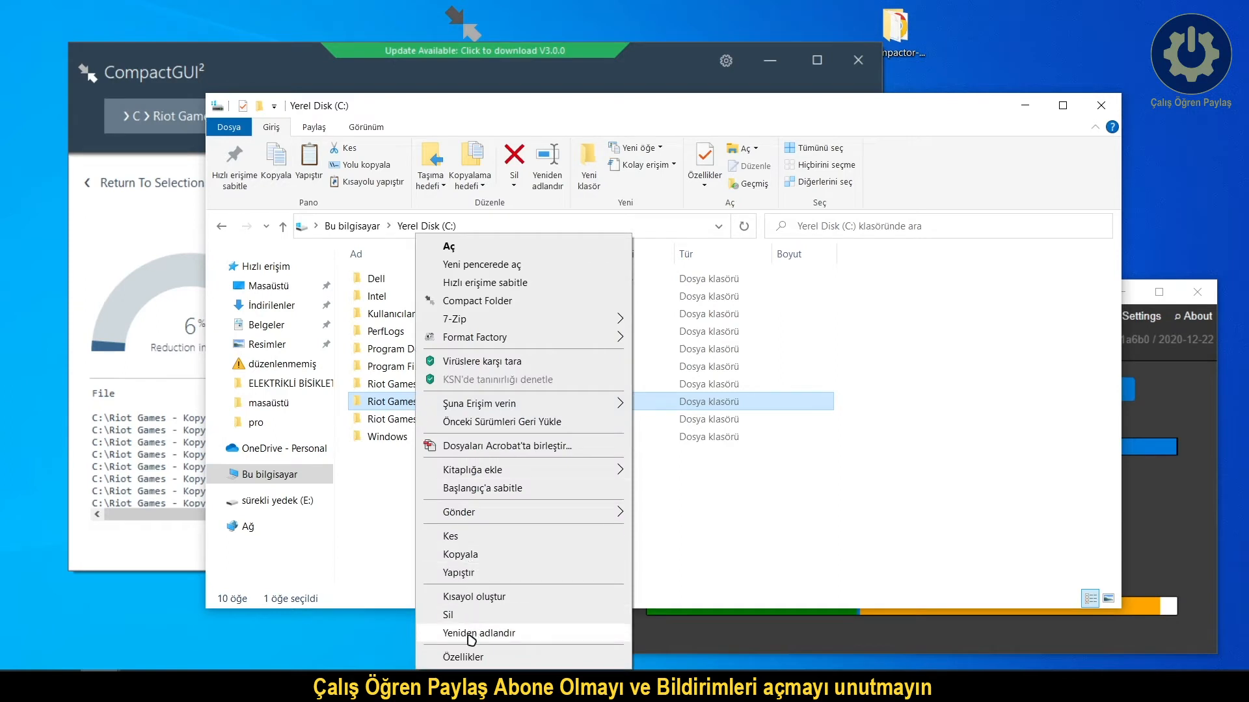
left_click(467, 653)
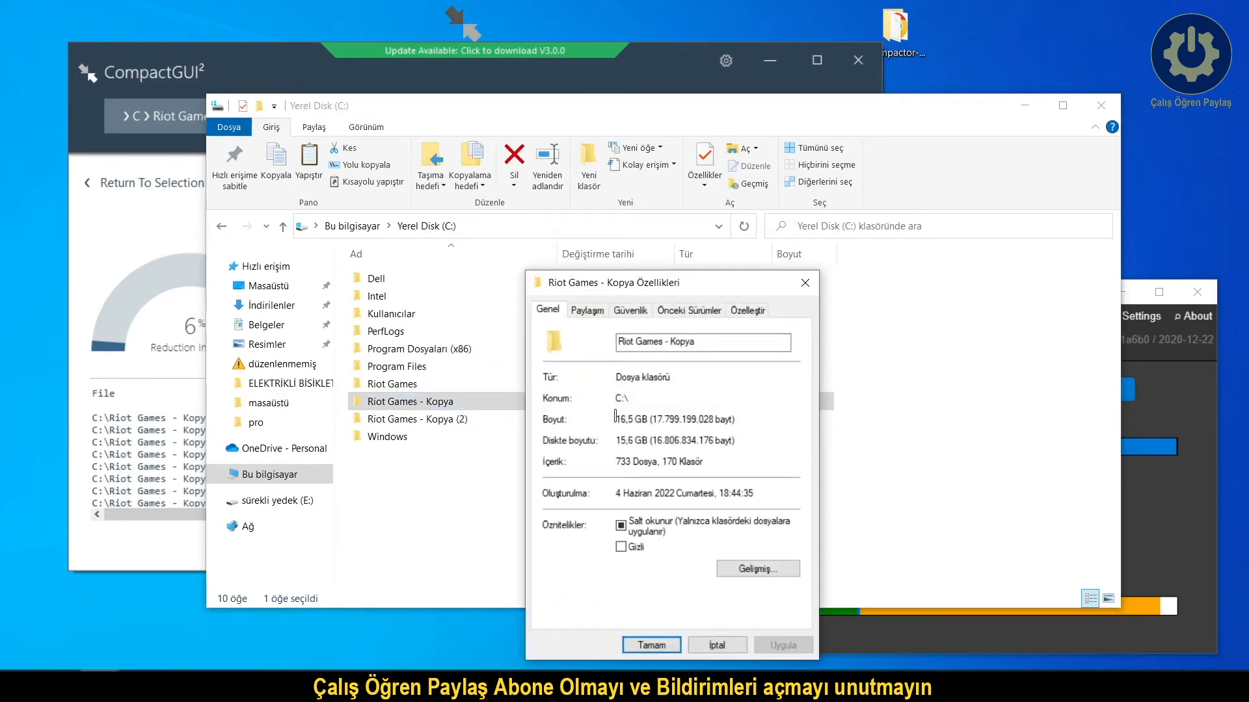
left_click_drag(614, 416, 649, 420)
left_click(649, 419)
left_click(447, 538)
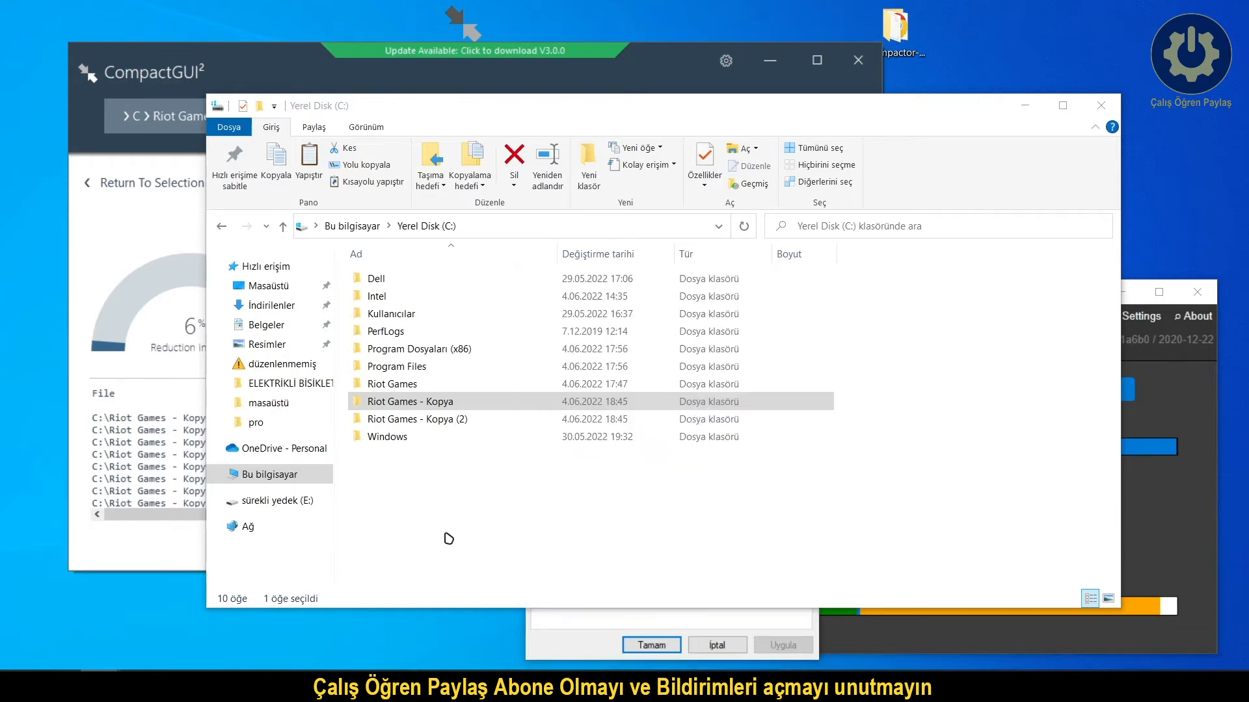
Check the size on disk of Riot Games - Kopya (2) in its properties, and close the properties window
left_click(447, 426)
right_click(447, 426)
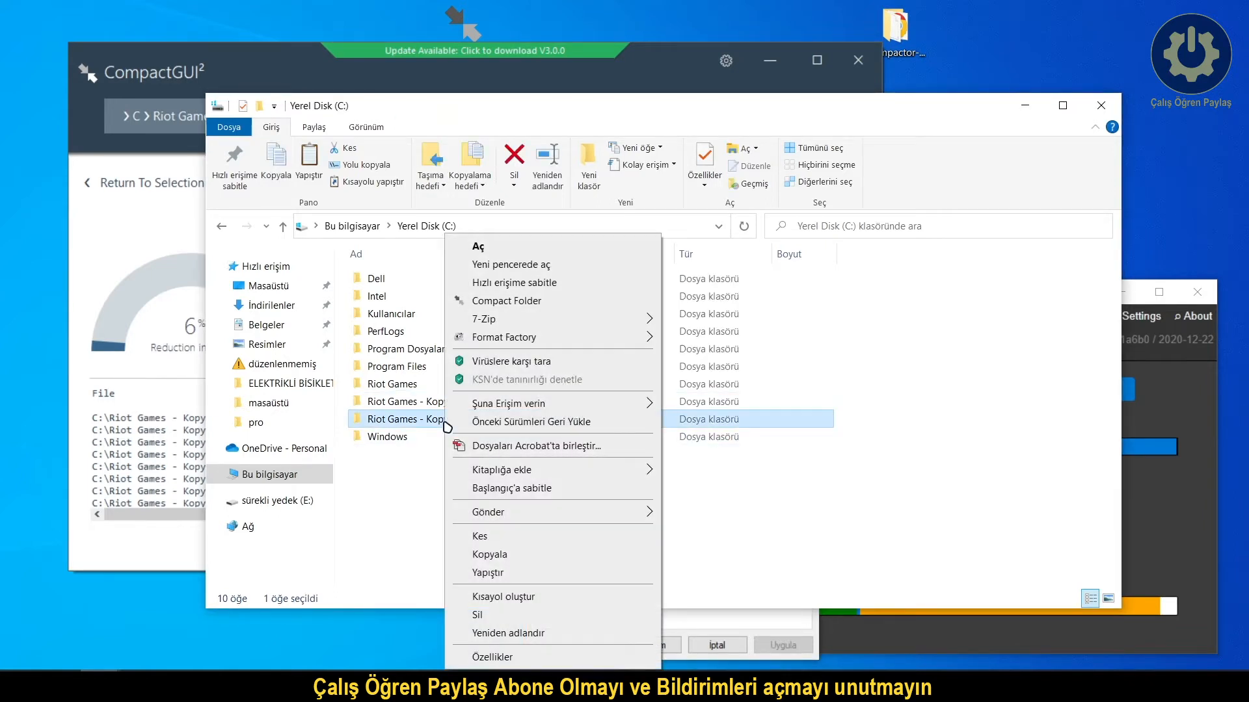
left_click(494, 658)
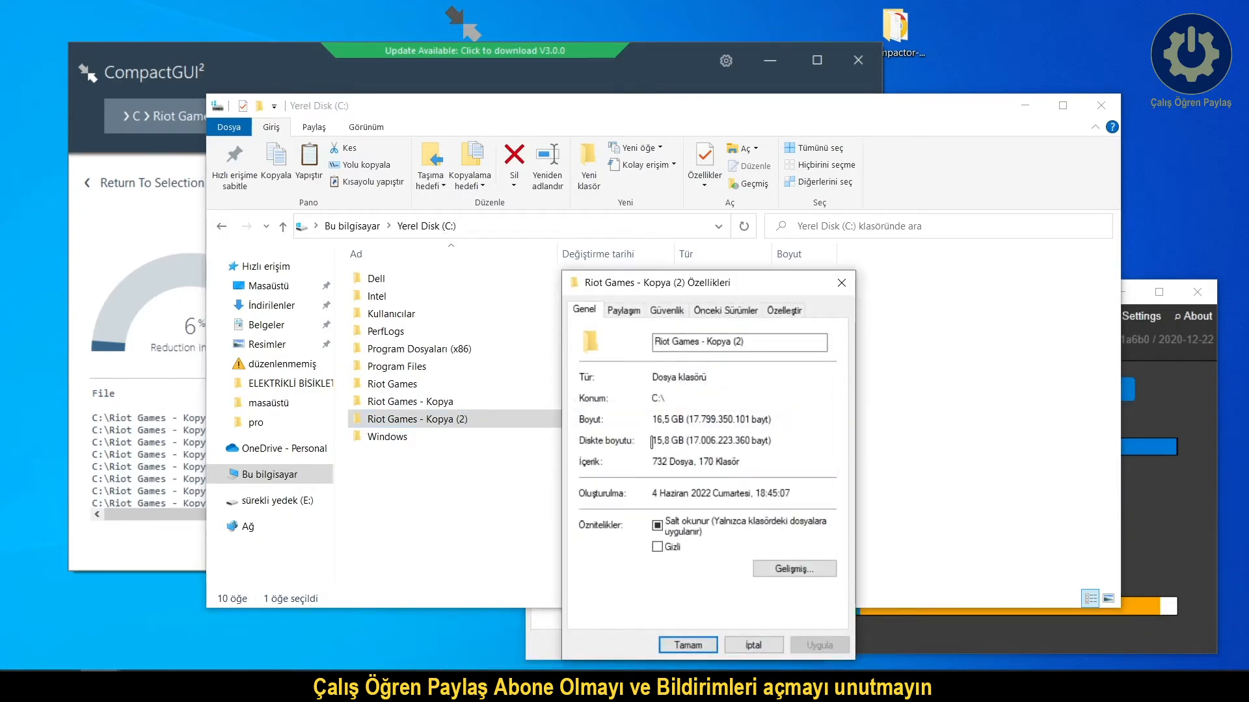
left_click_drag(663, 446, 677, 446)
left_click(795, 445)
left_click(841, 283)
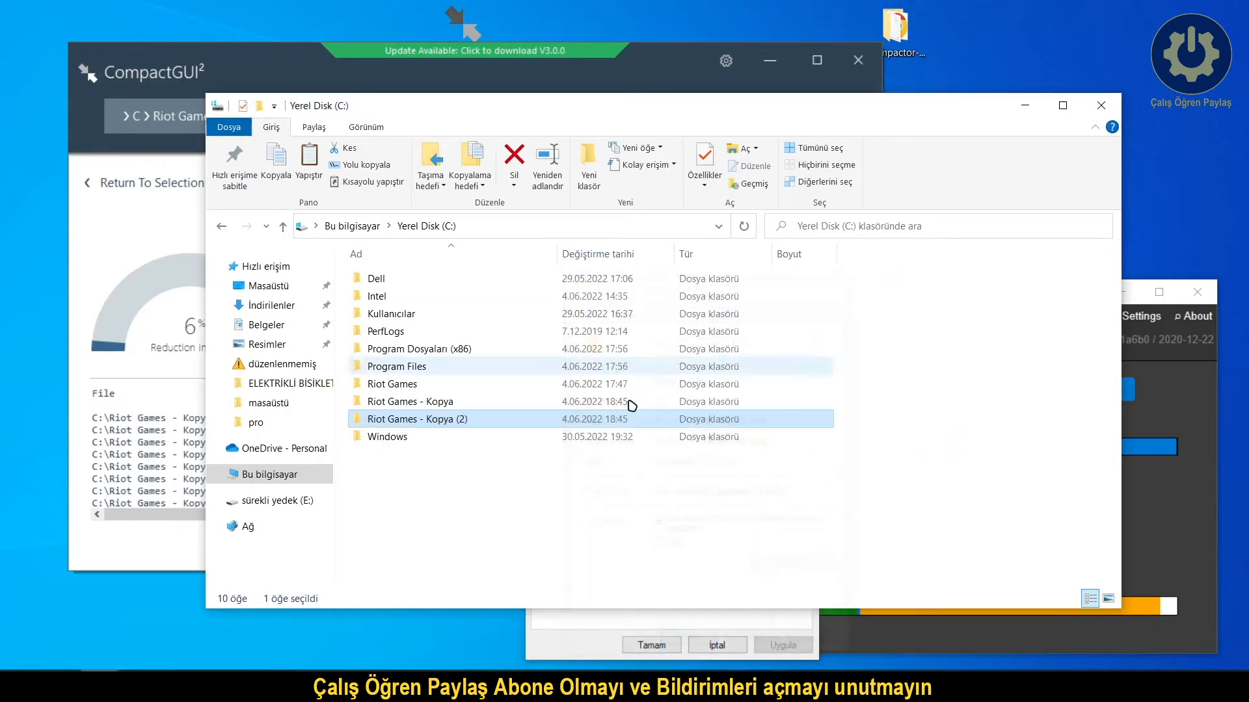
Launch LeagueClient from the League of Legends folder in Riot Games - Kopya (2) to test it, and close its login window
double_click(466, 420)
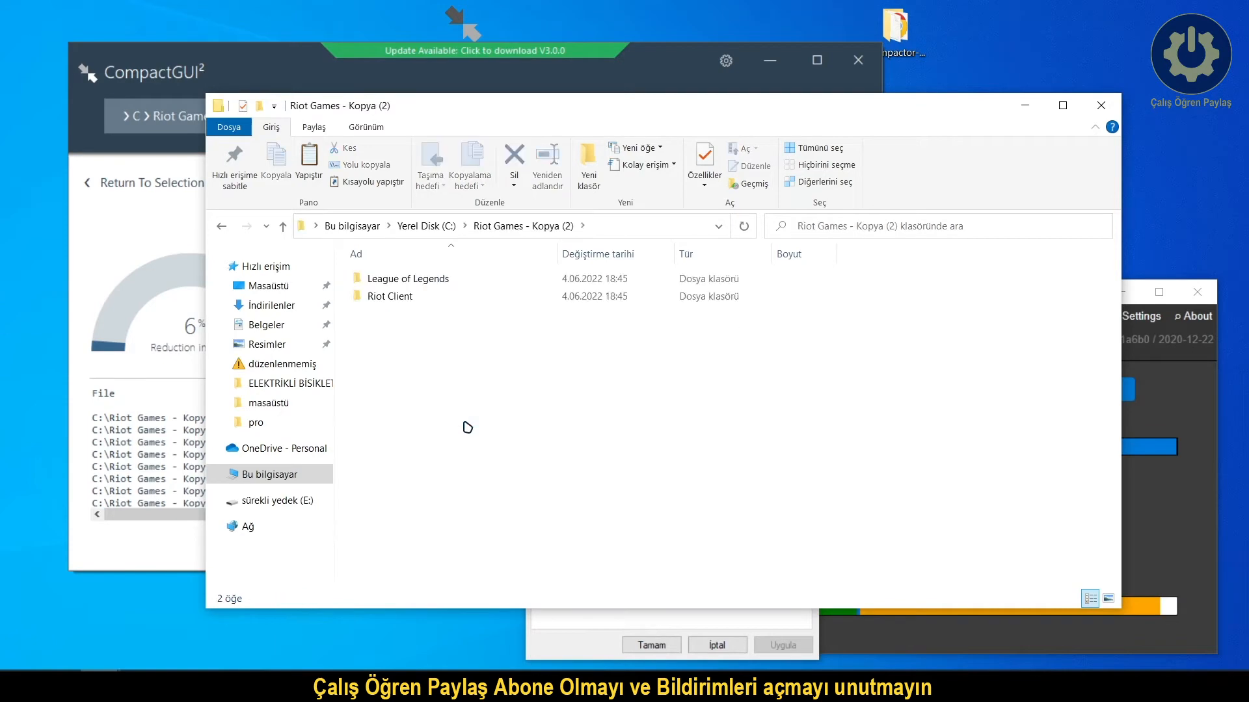
double_click(419, 279)
scroll(514, 435, "down", 15)
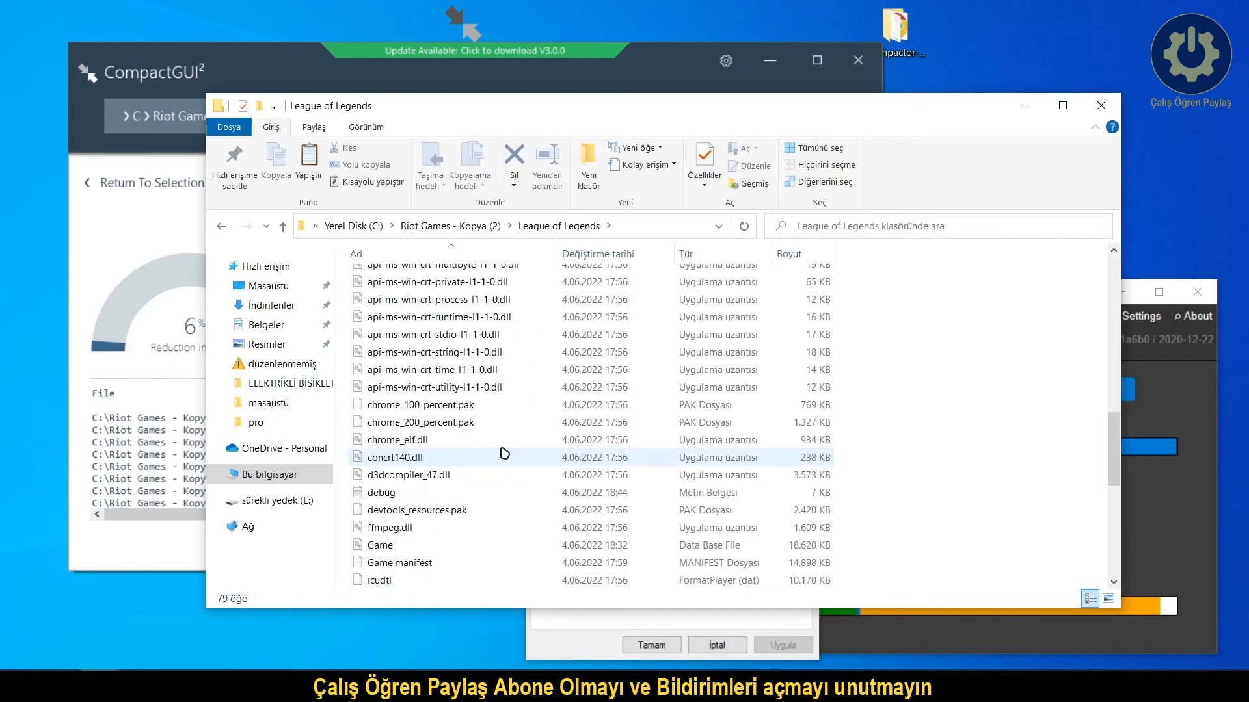
scroll(504, 453, "up", 3)
left_click(411, 418)
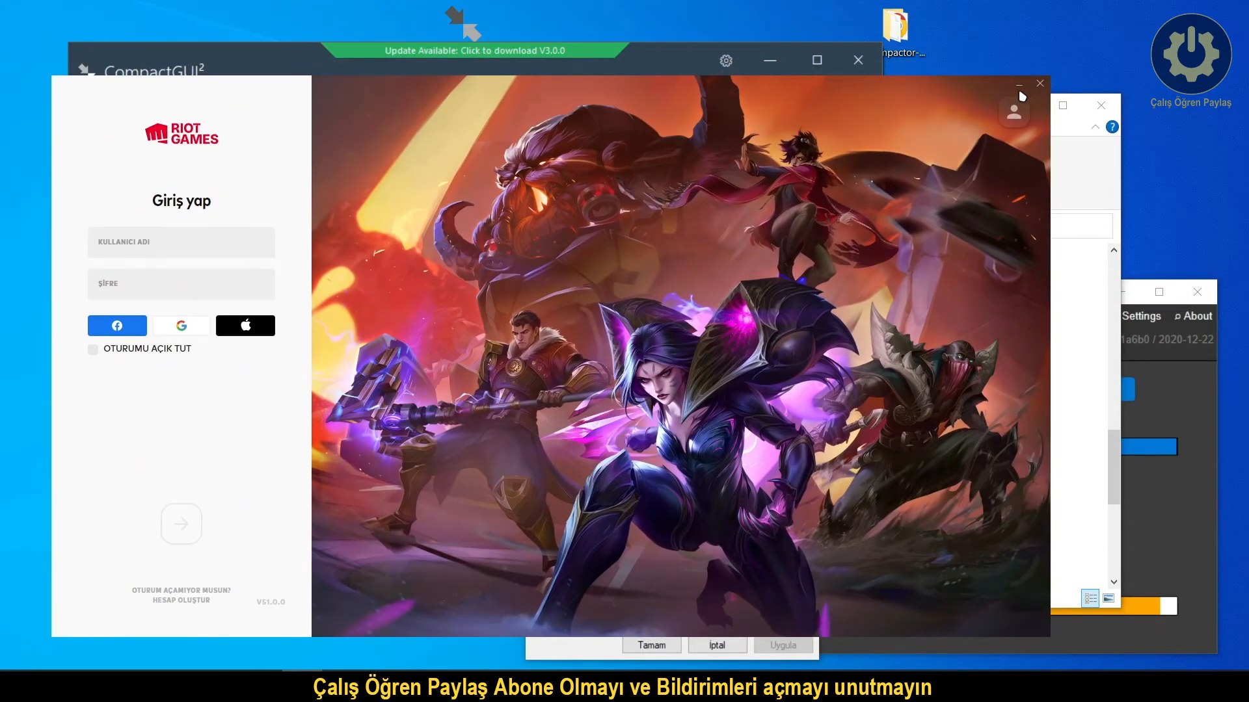
left_click(1040, 83)
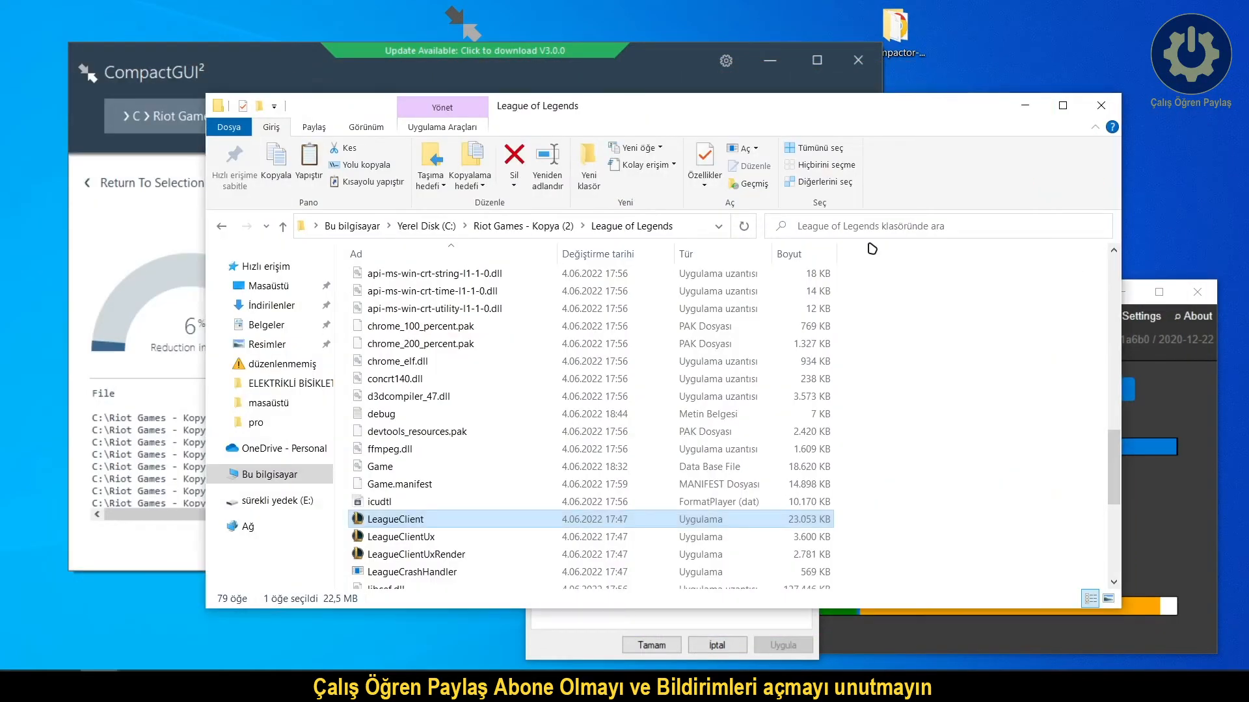
Close the League of Legends folder window, Compactor and CompactGUI
left_click(1108, 112)
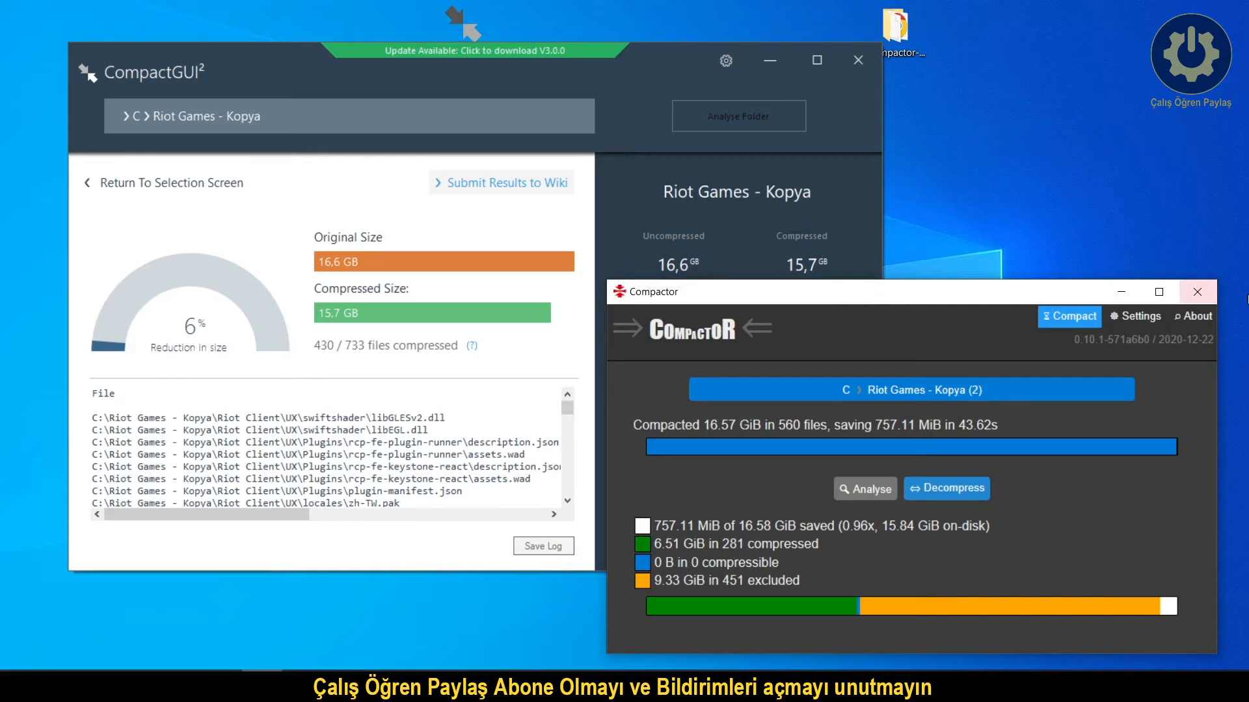
left_click(1196, 292)
left_click(858, 60)
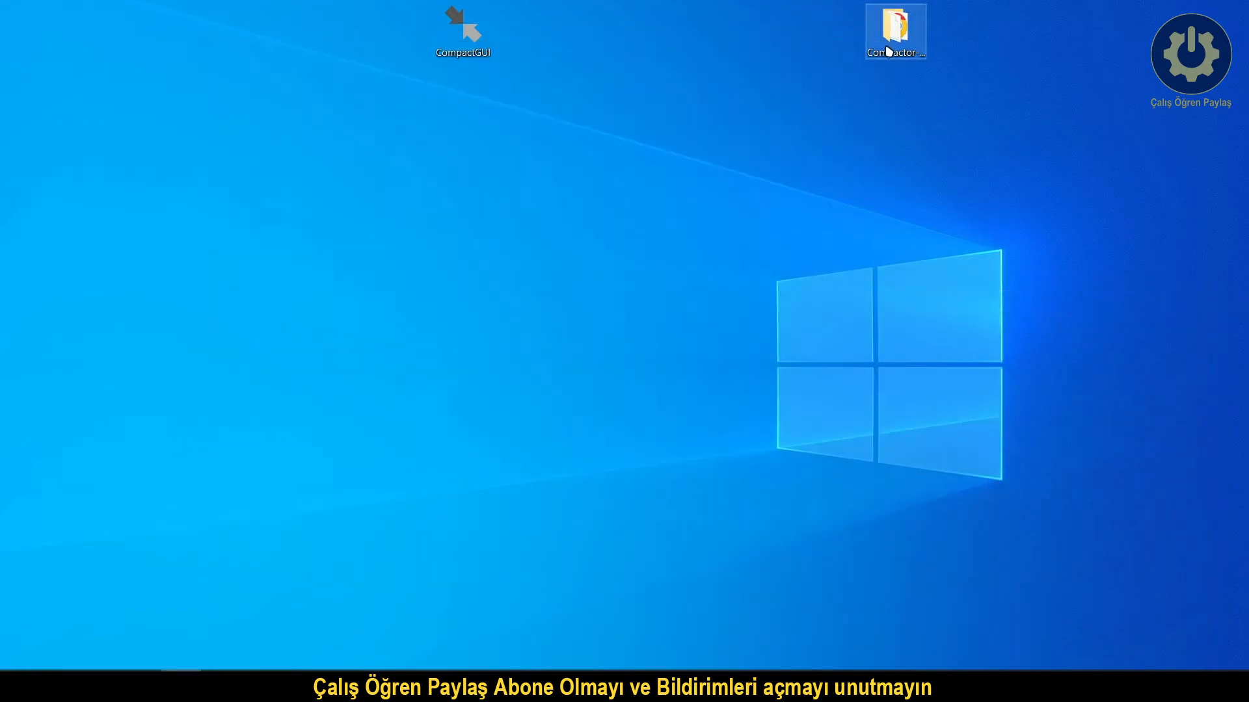
Open the C: drive in File Explorer and delete Riot Games - Kopya (2) and Riot Games - Kopya
left_click(100, 671)
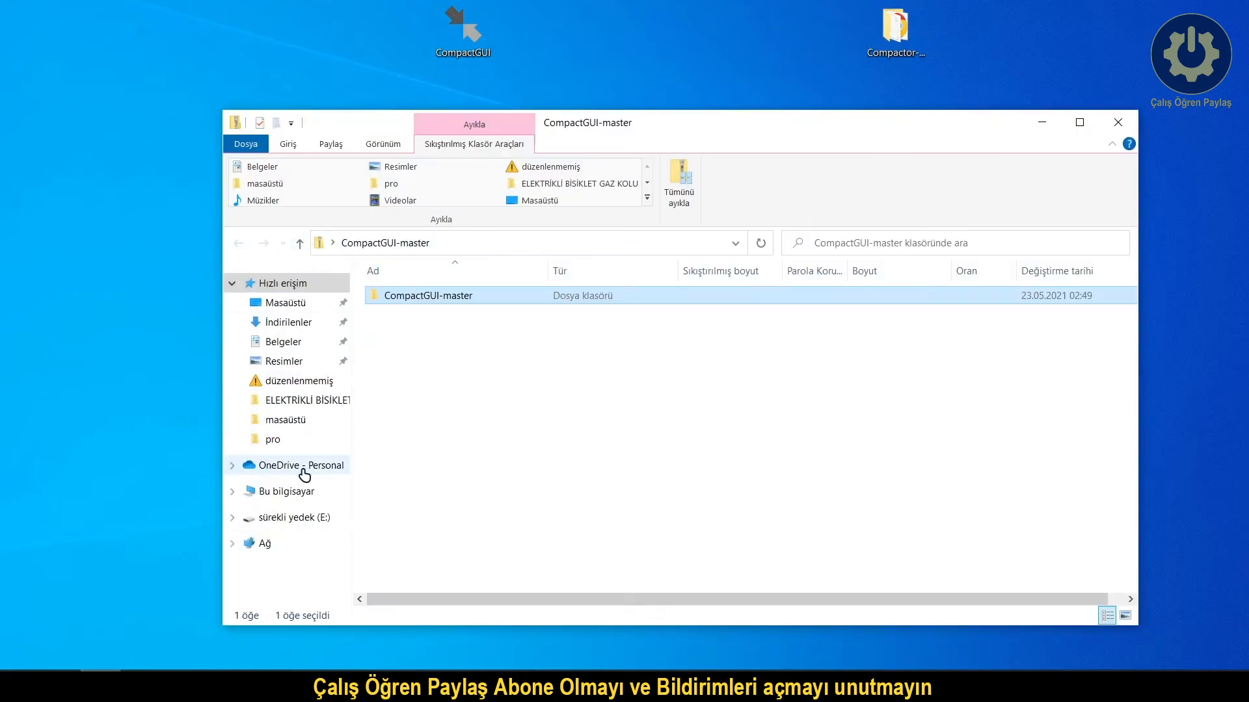
left_click(281, 492)
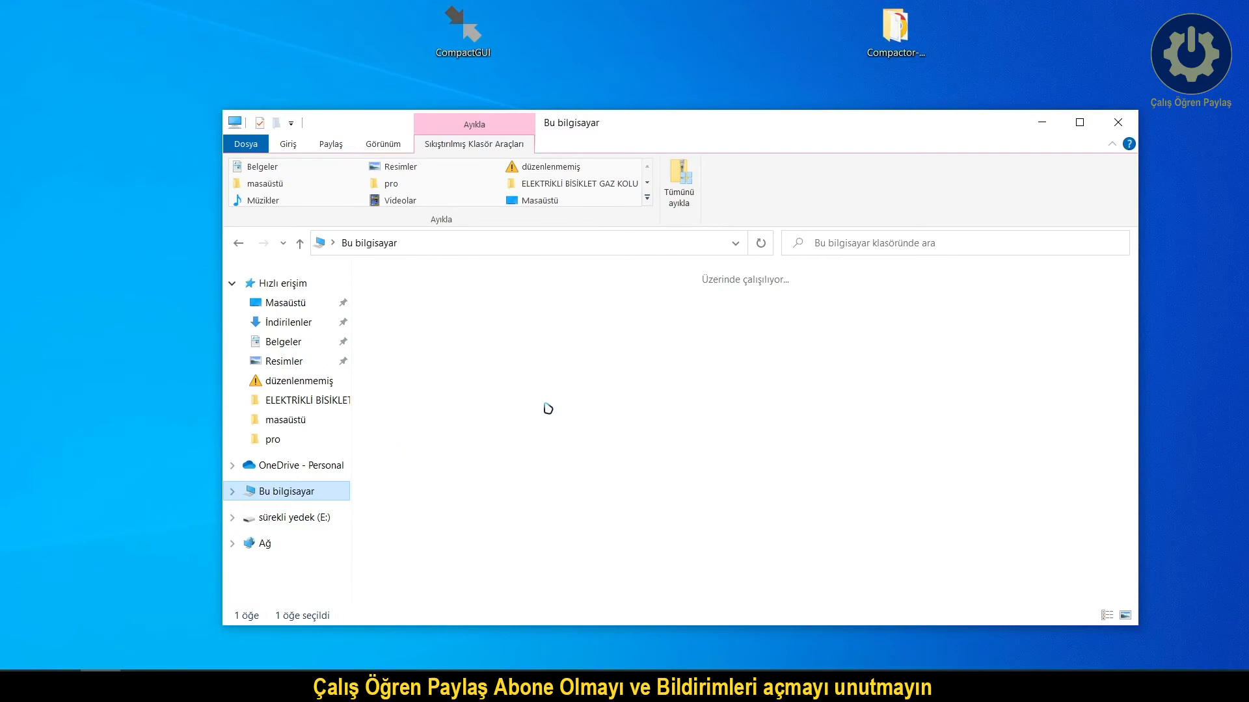
double_click(431, 455)
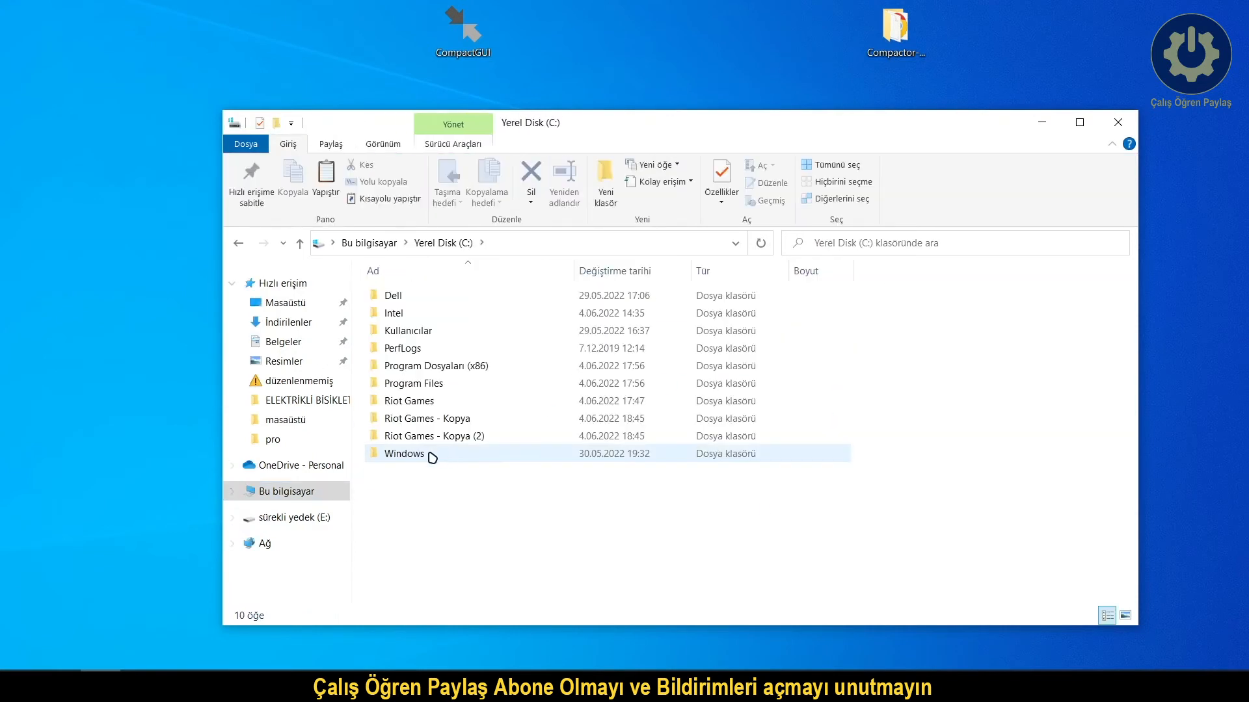
left_click(442, 442)
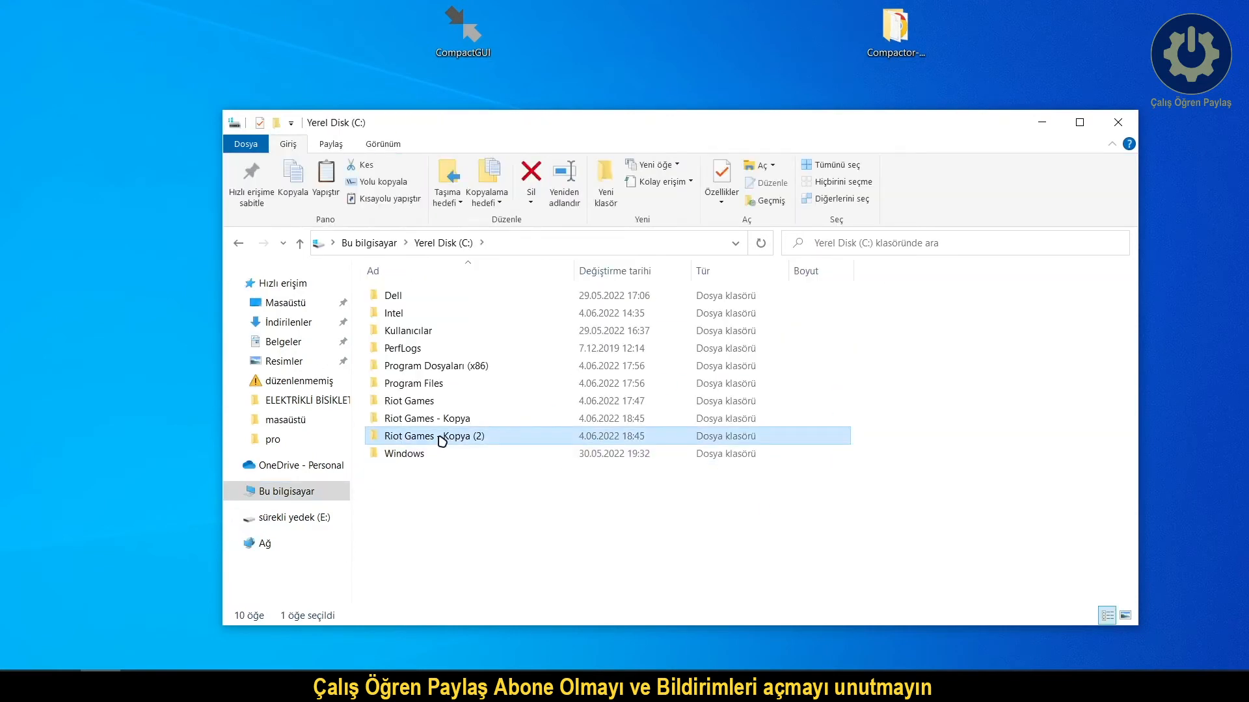
key("Delete")
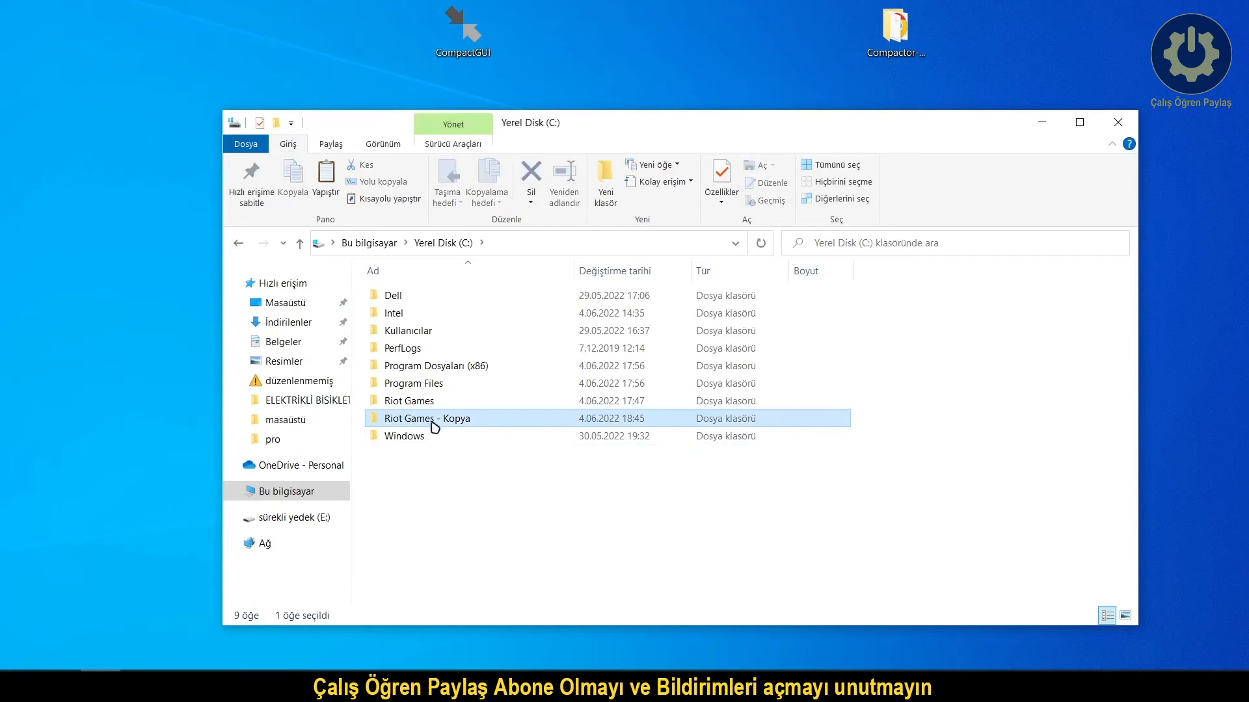
key("Delete")
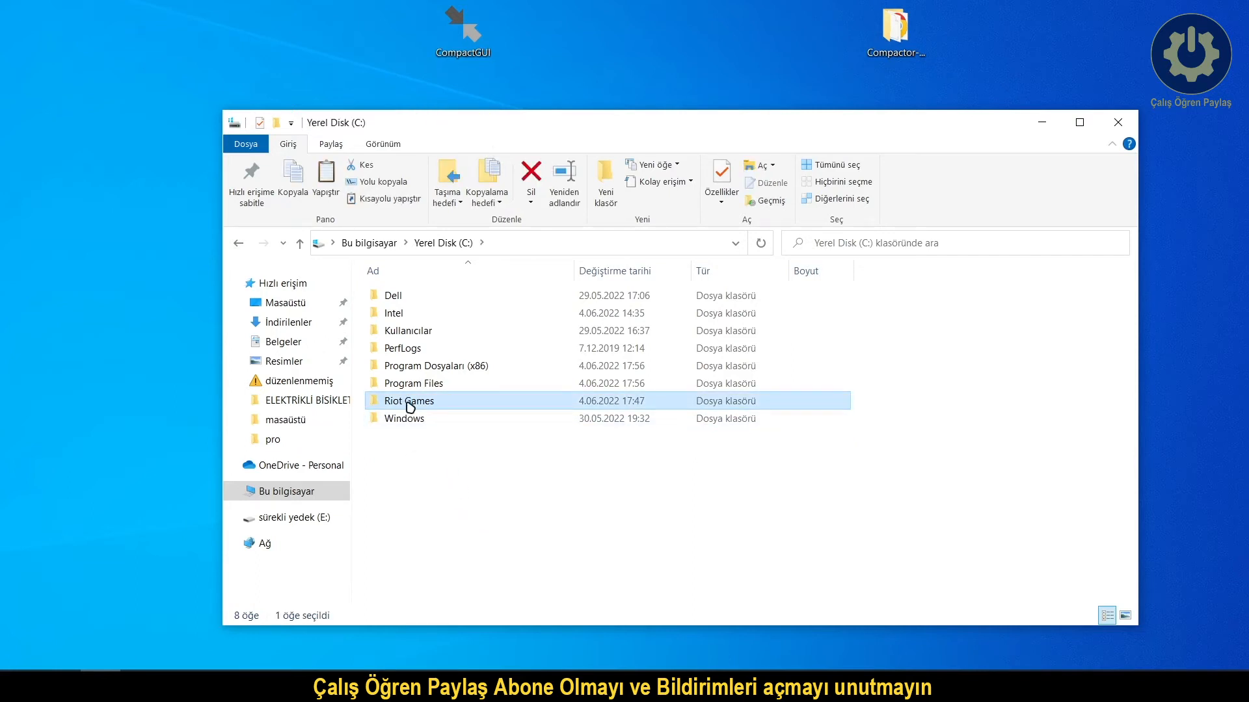
Paste two fresh copies of the Riot Games folder on the C: drive and move the copy progress window aside
left_click(460, 512)
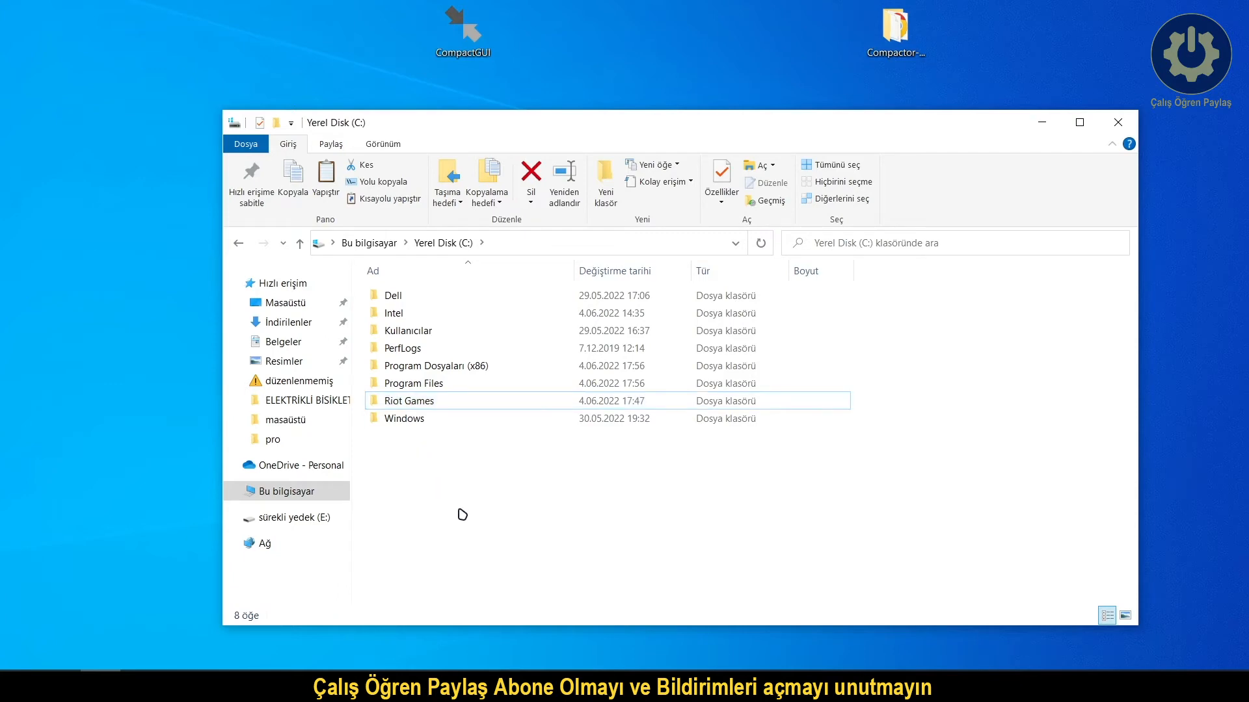
key("ctrl+v")
key("ctrl+v")
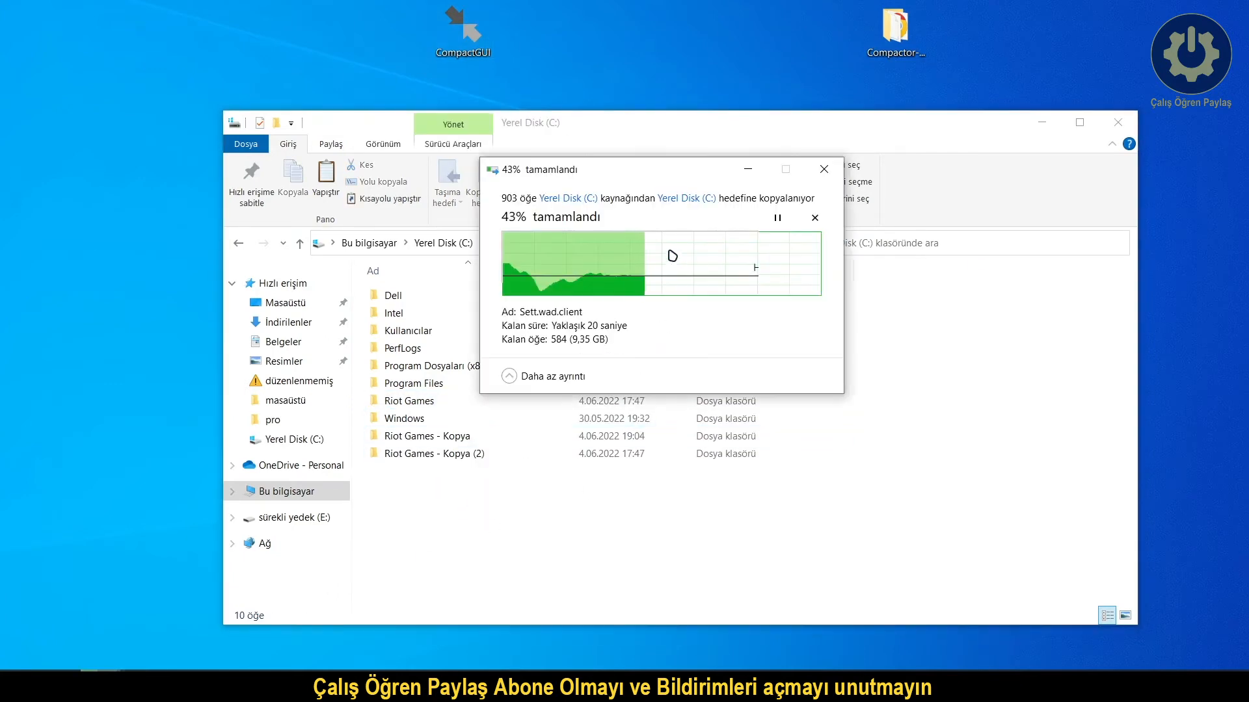
left_click_drag(593, 167, 860, 317)
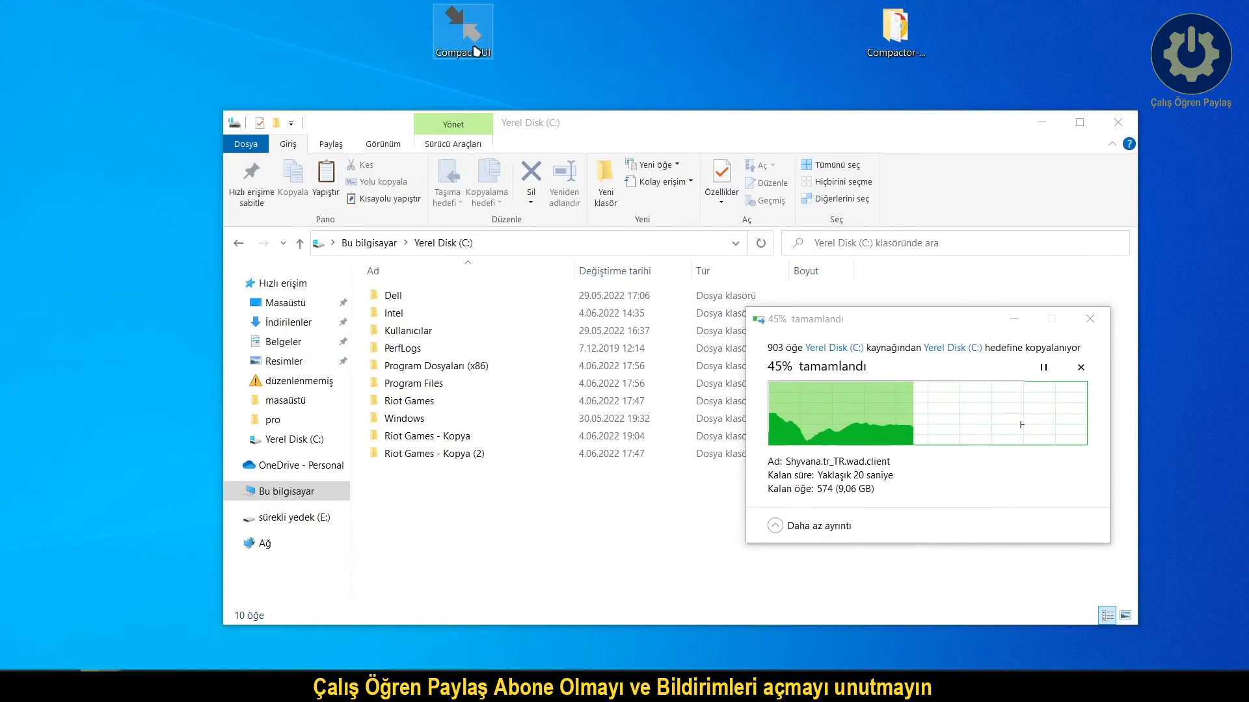
Launch CompactGUI and select the Riot Games - Kopya folder on the C: drive as its target
double_click(481, 19)
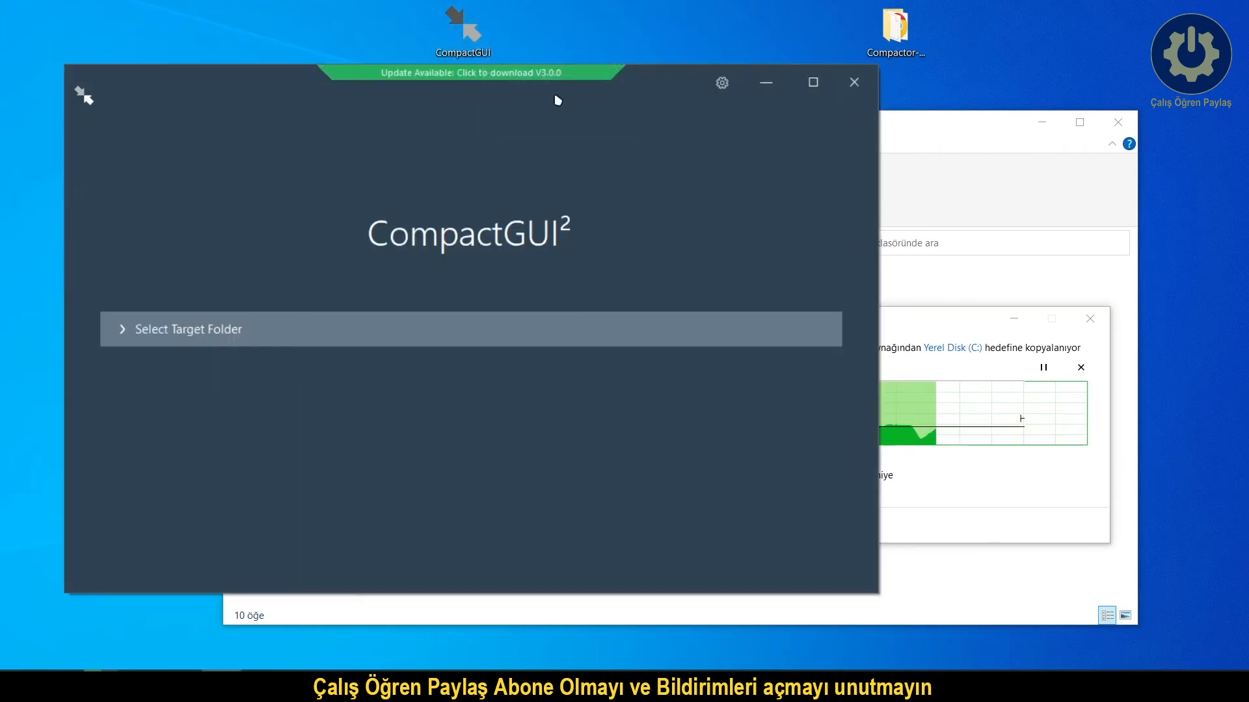
left_click(374, 332)
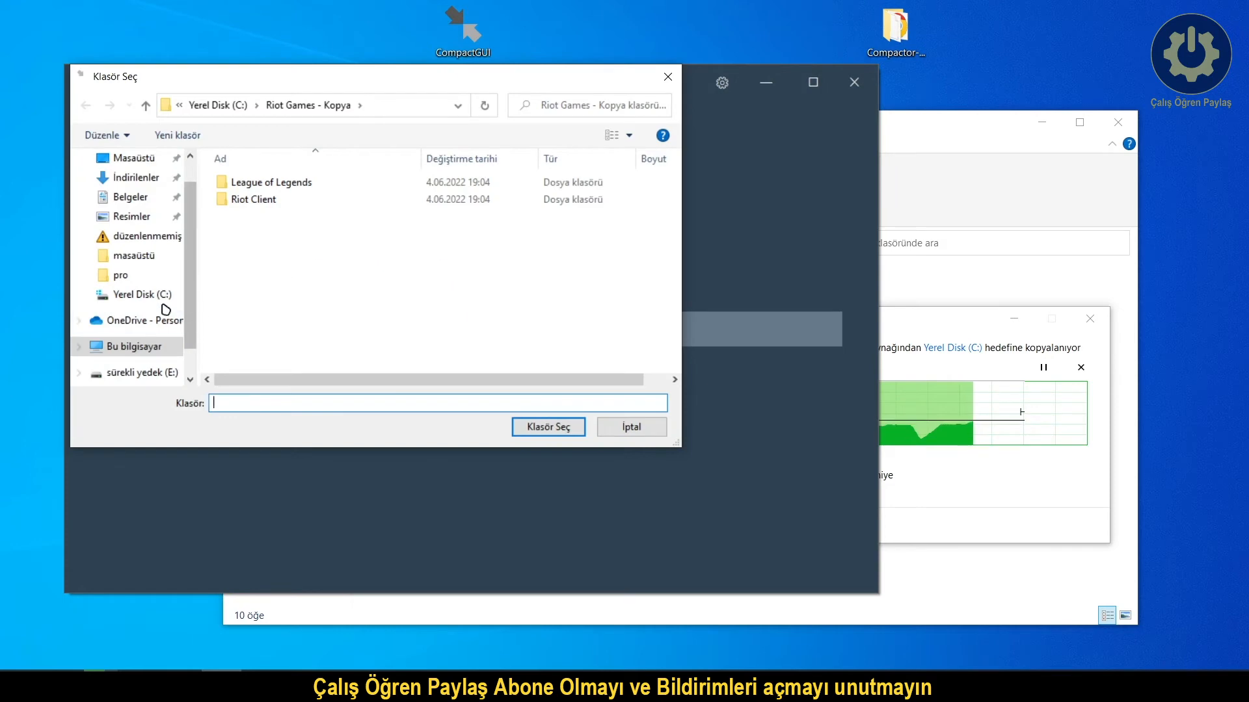
left_click(133, 346)
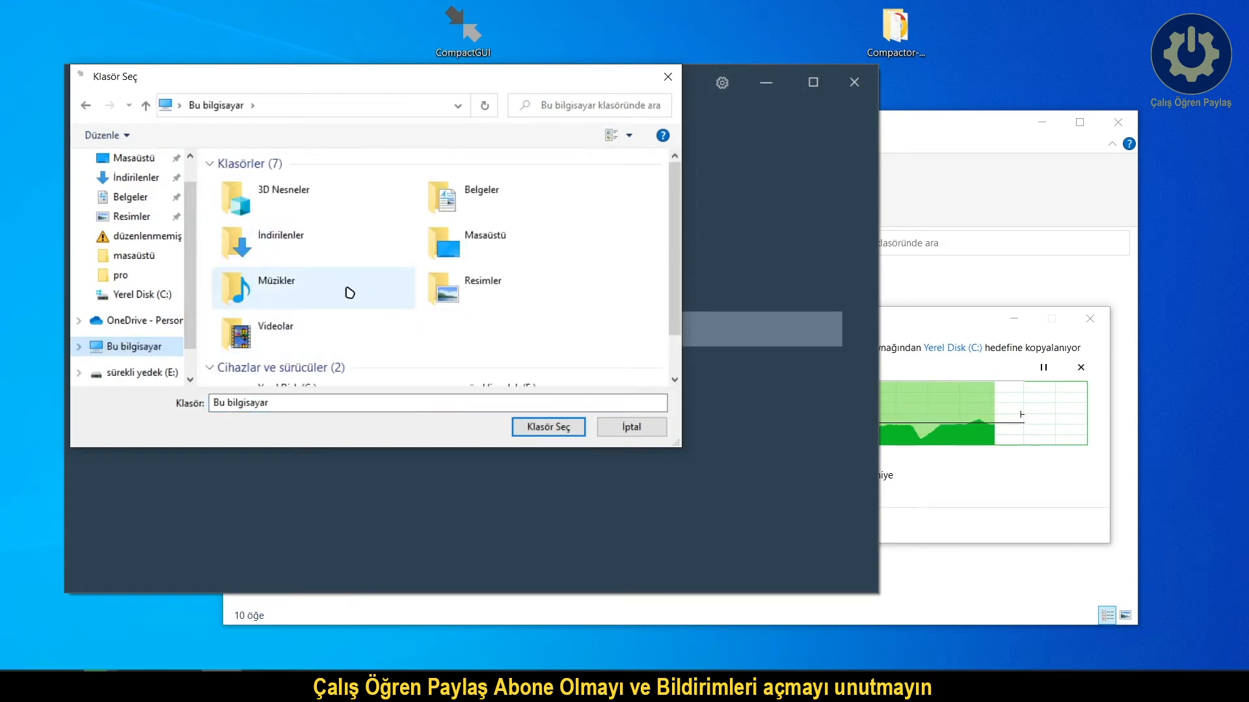
scroll(348, 286, "down", 2)
double_click(317, 363)
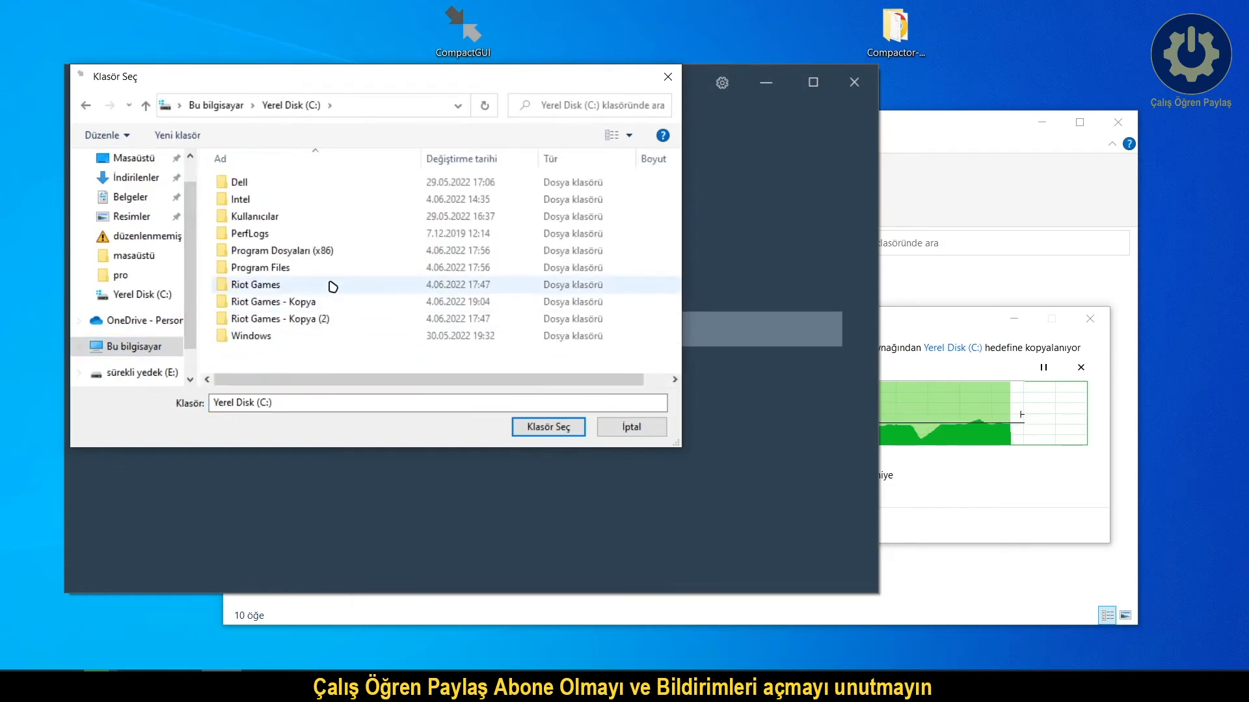
left_click(300, 303)
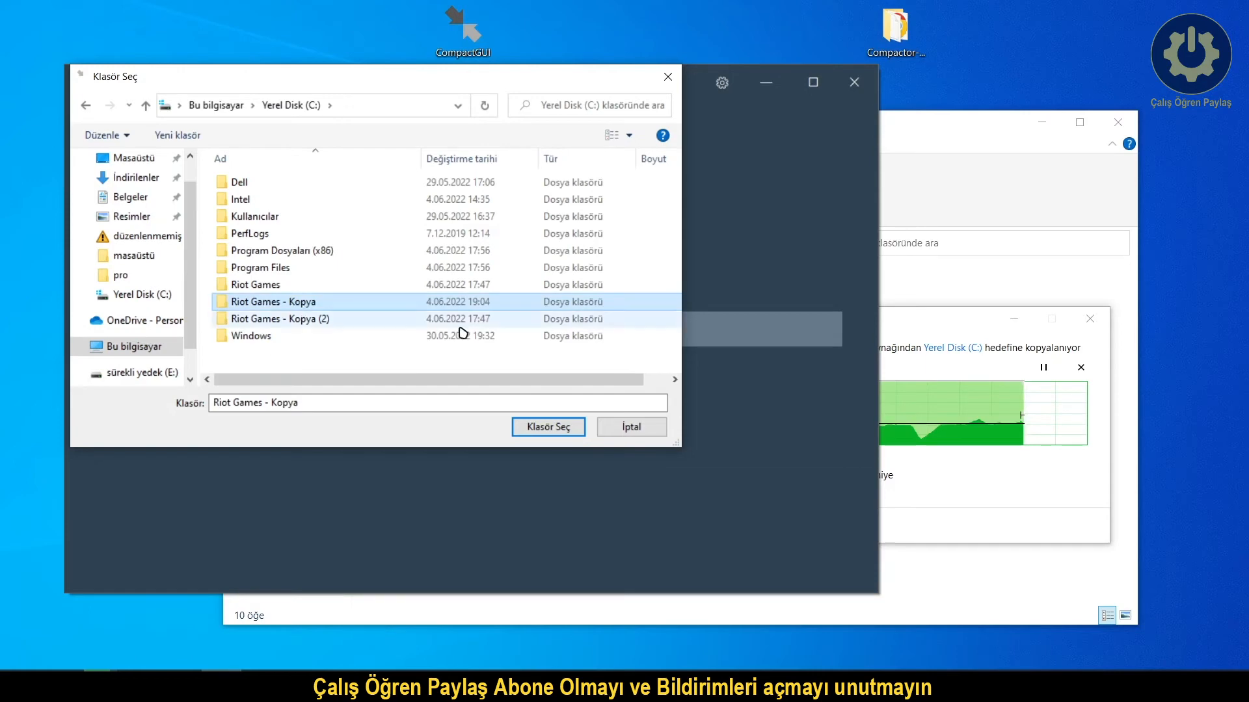
left_click(547, 430)
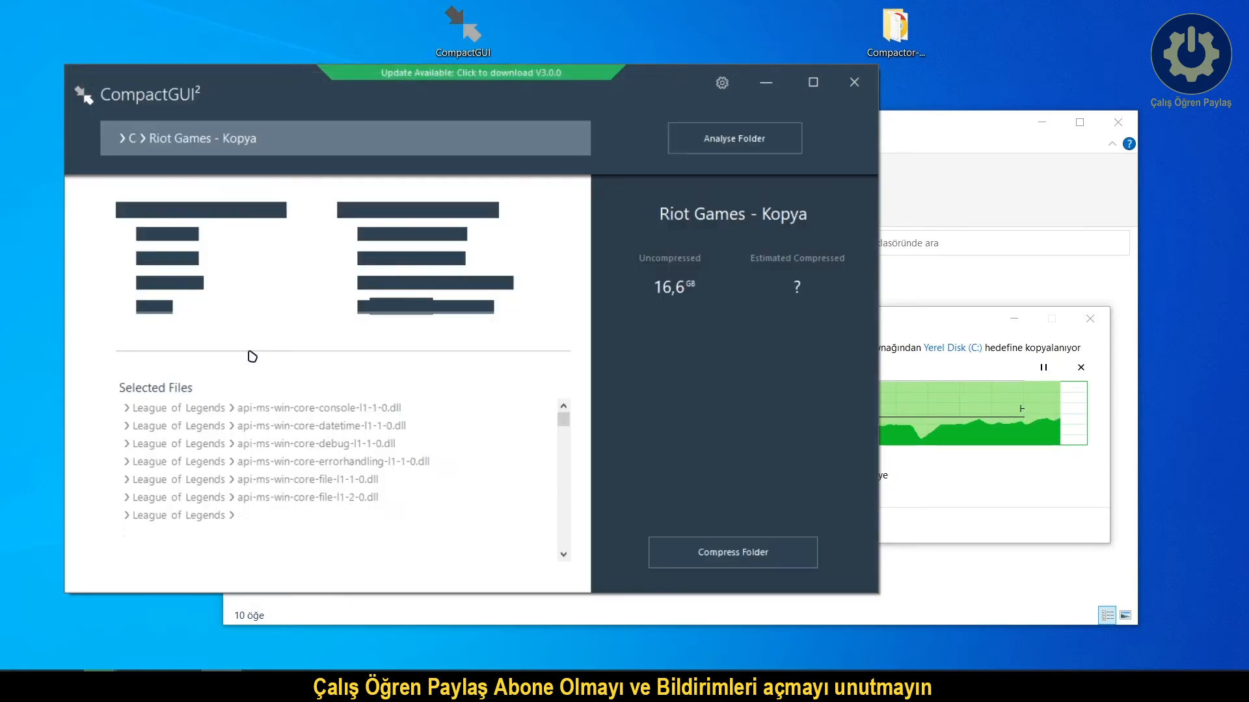
Compress Riot Games - Kopya with the LZX algorithm, and close the C: drive window and CompactGUI
left_click(142, 308)
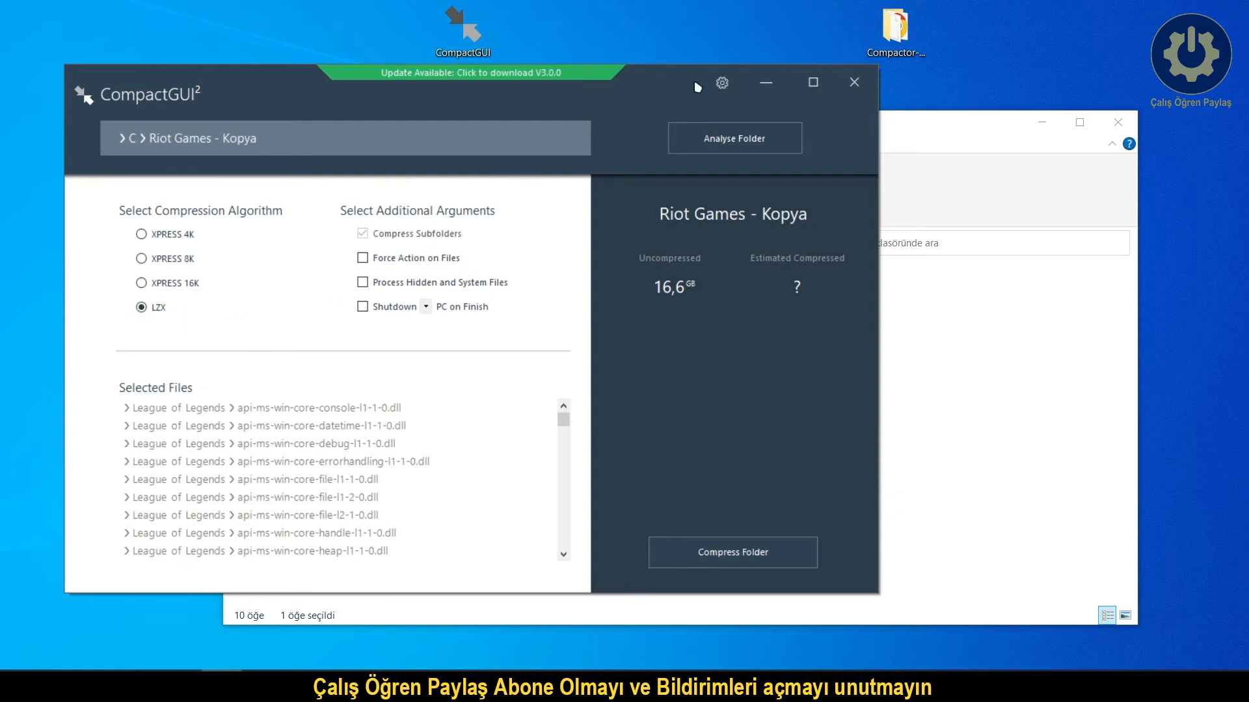
left_click_drag(675, 82, 800, 100)
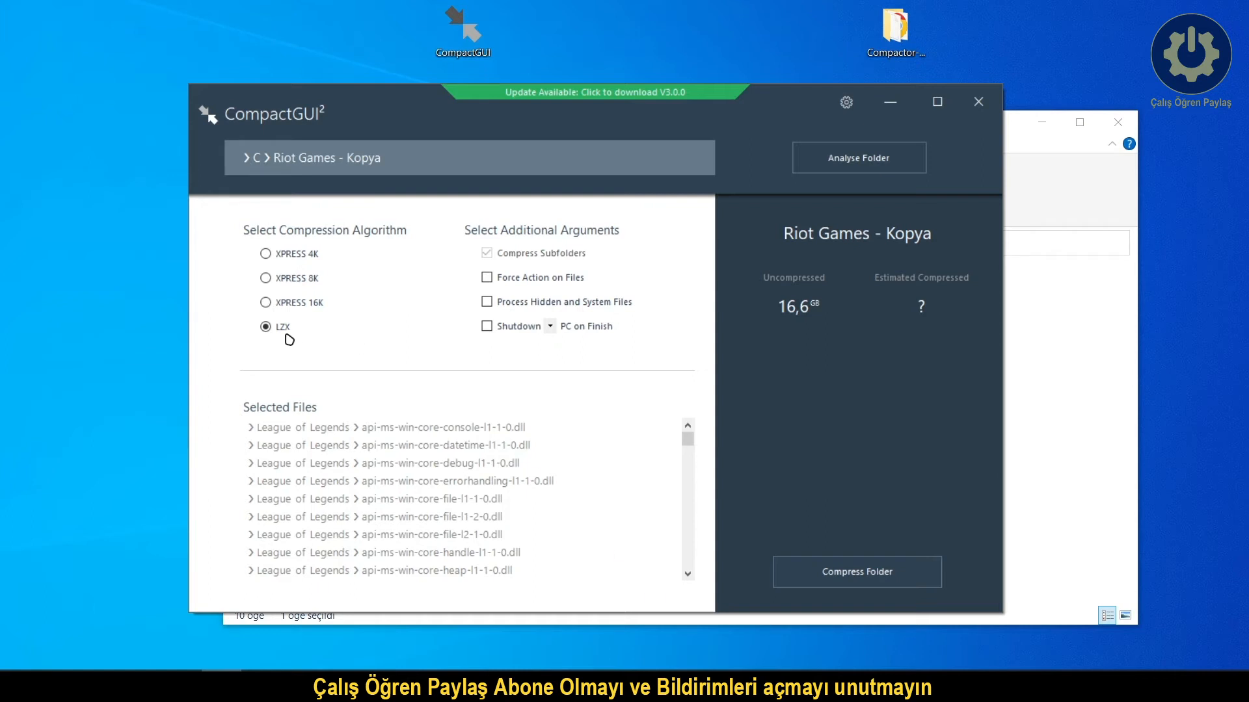
left_click(836, 573)
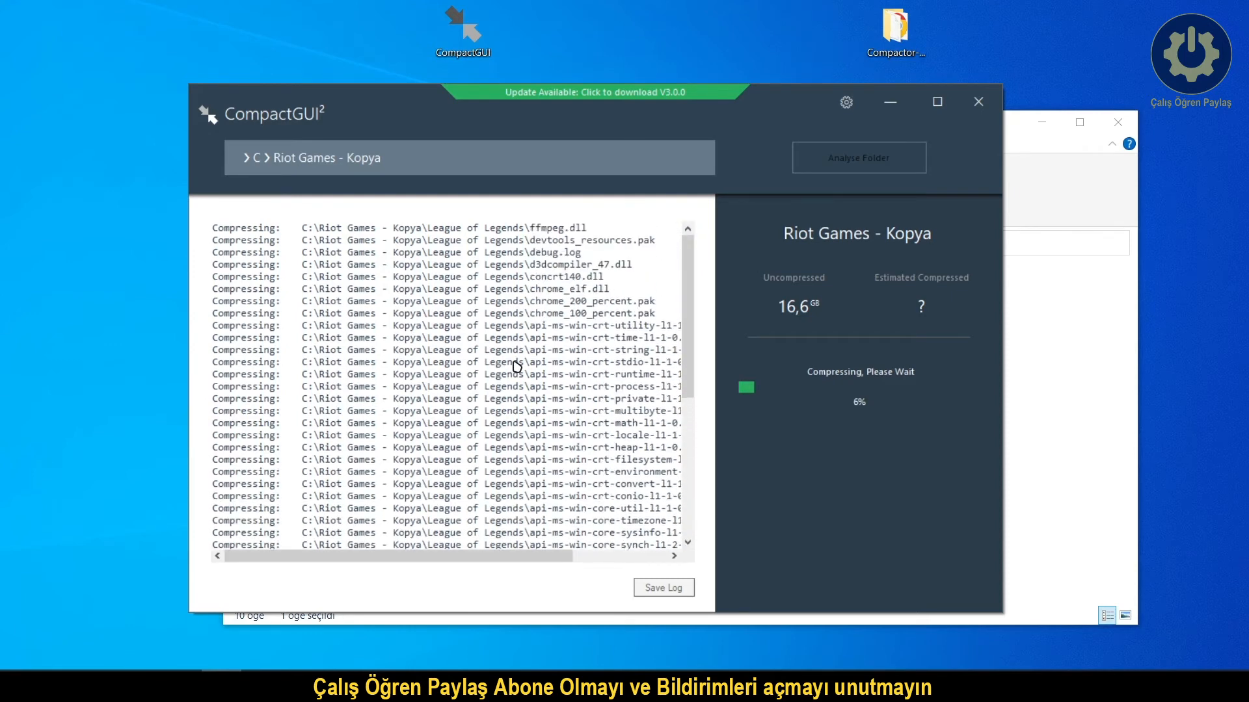
left_click(1118, 122)
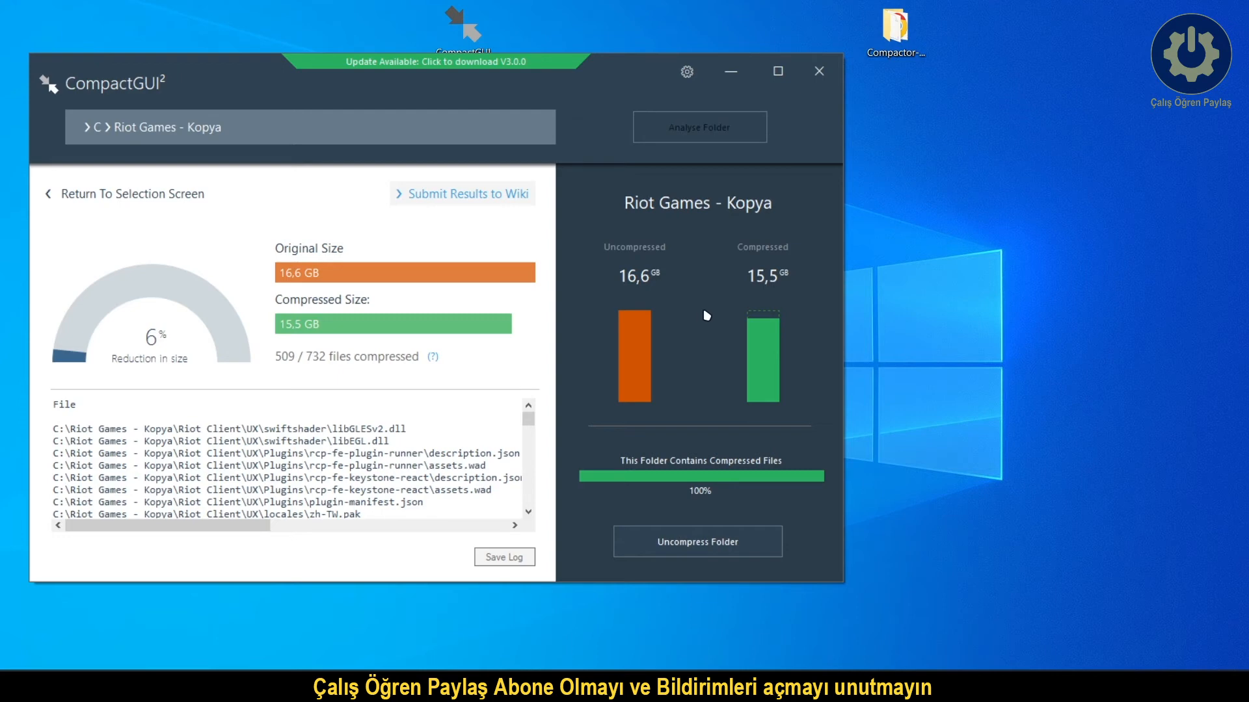
left_click(820, 73)
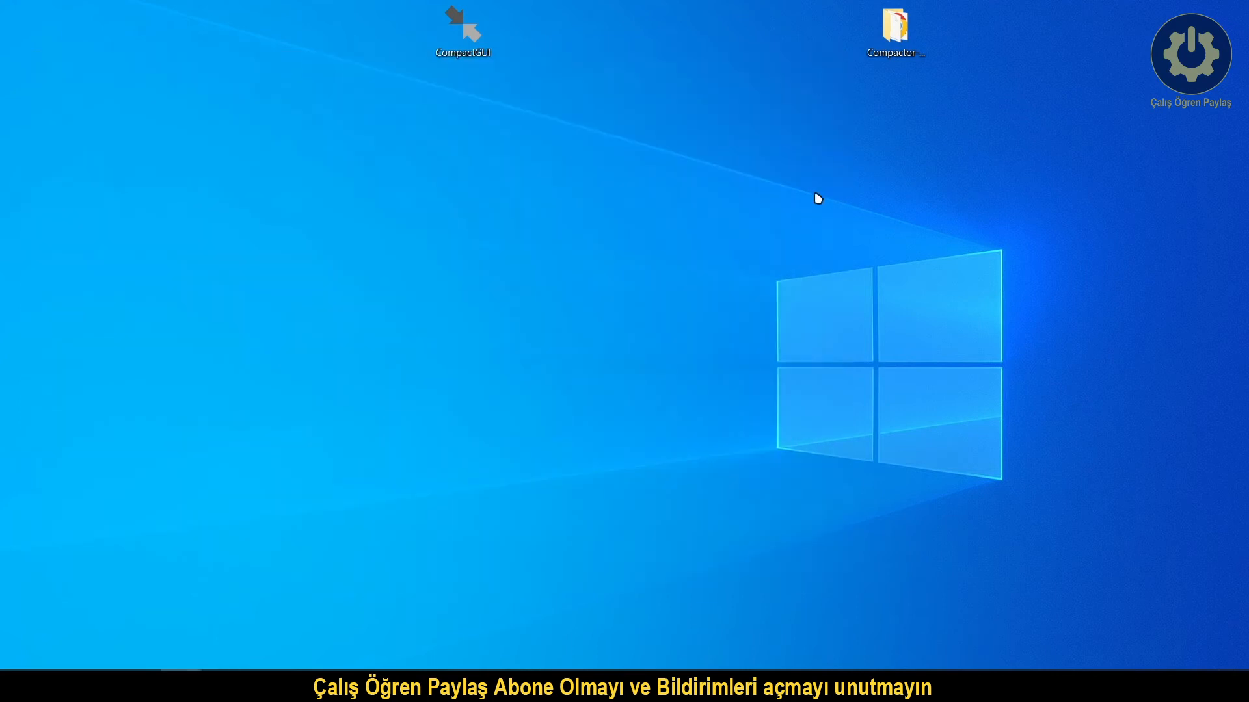
Launch Compactor from the Compactor-0.10.1 folder and choose Riot Games - Kopya (2) as the folder to compact
double_click(895, 29)
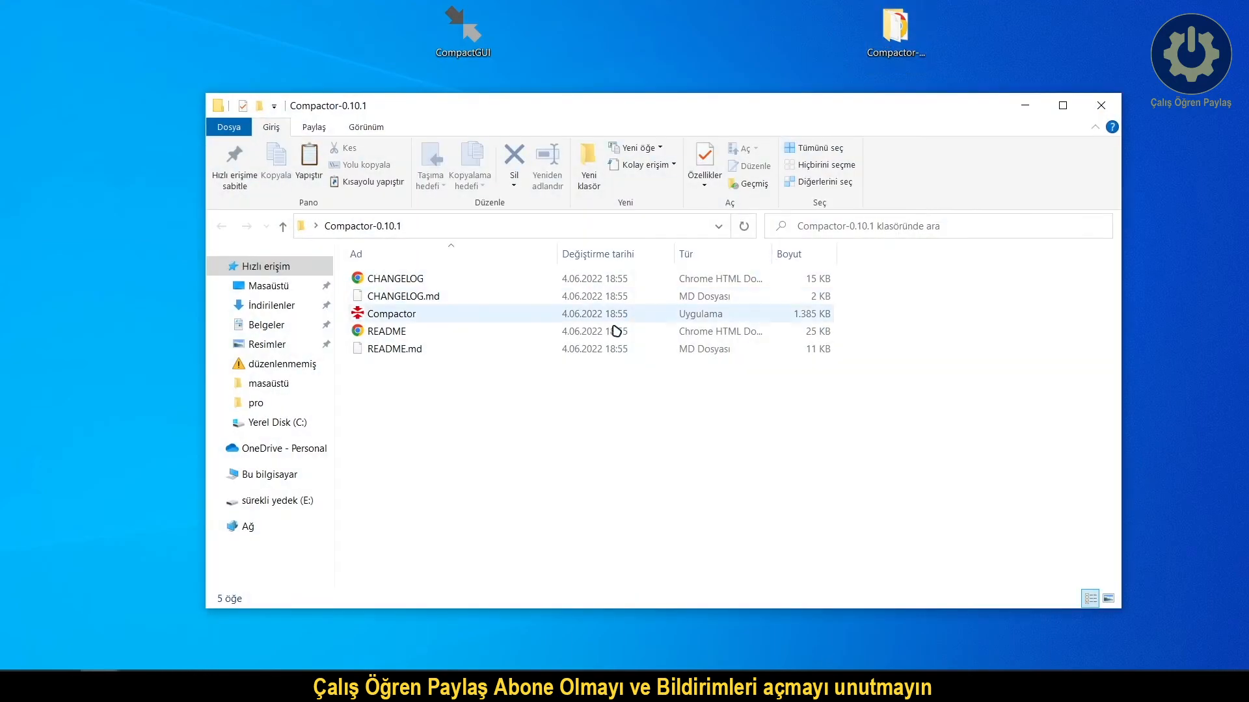
double_click(394, 315)
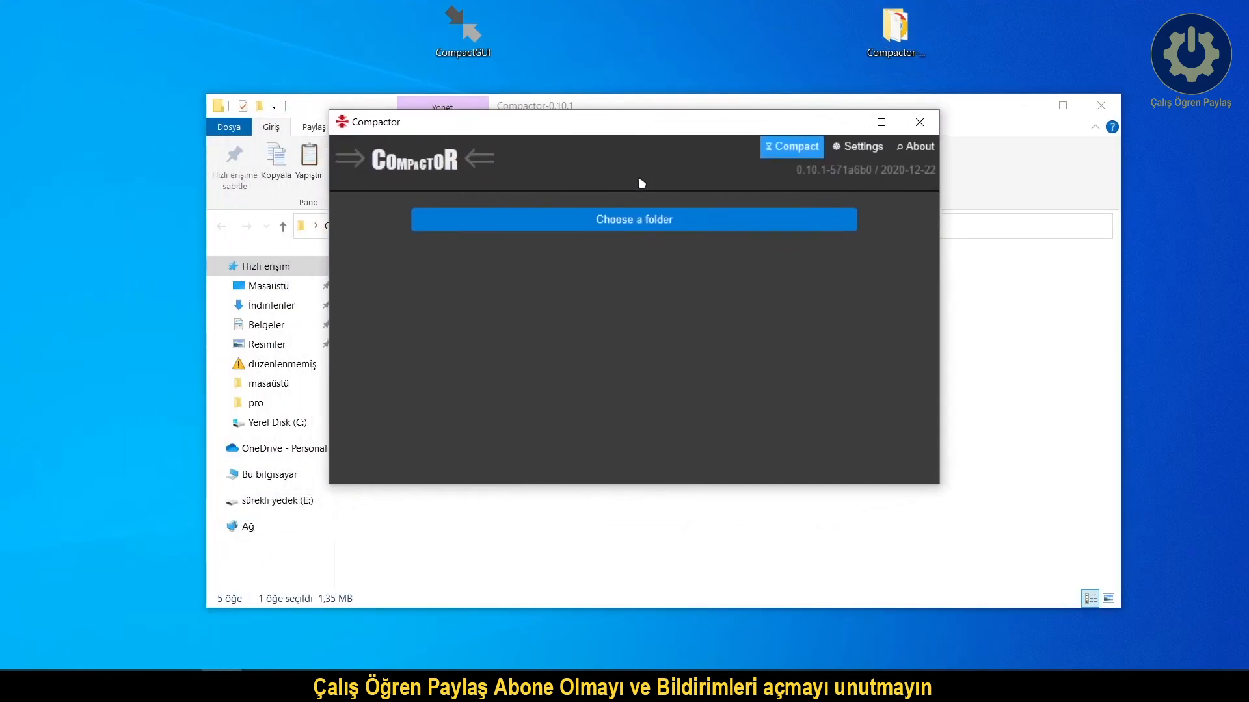
left_click(647, 215)
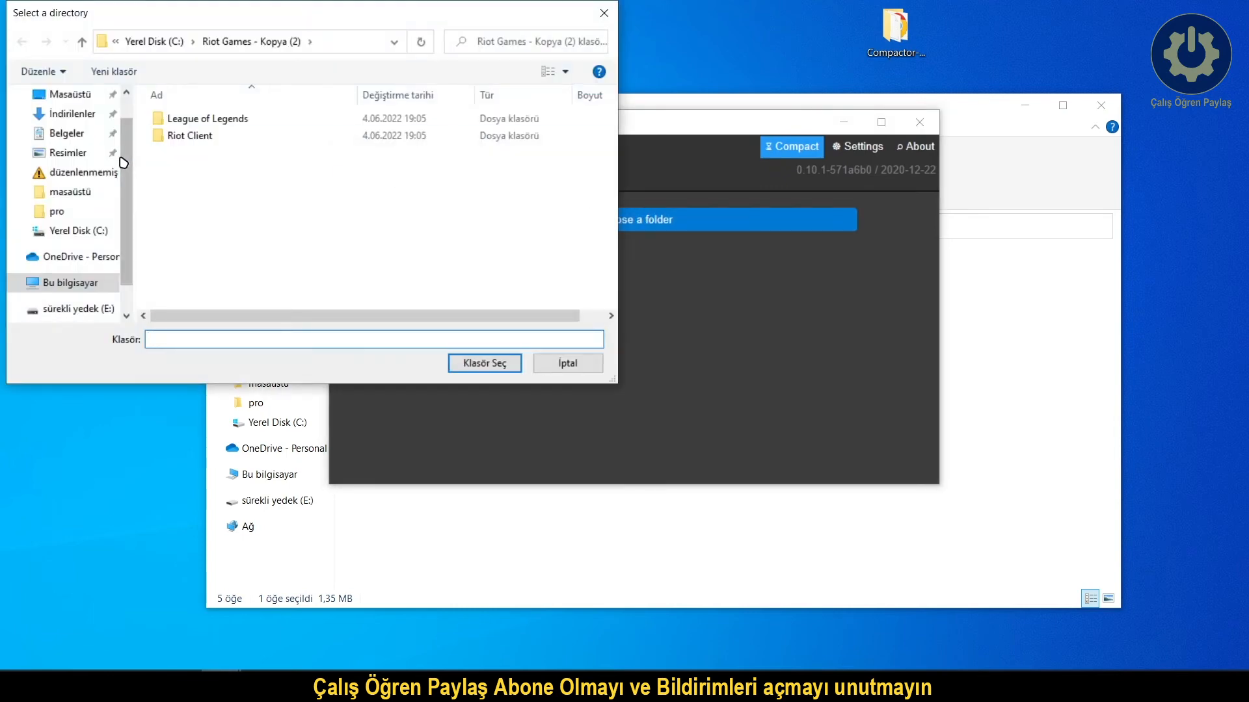
left_click(91, 289)
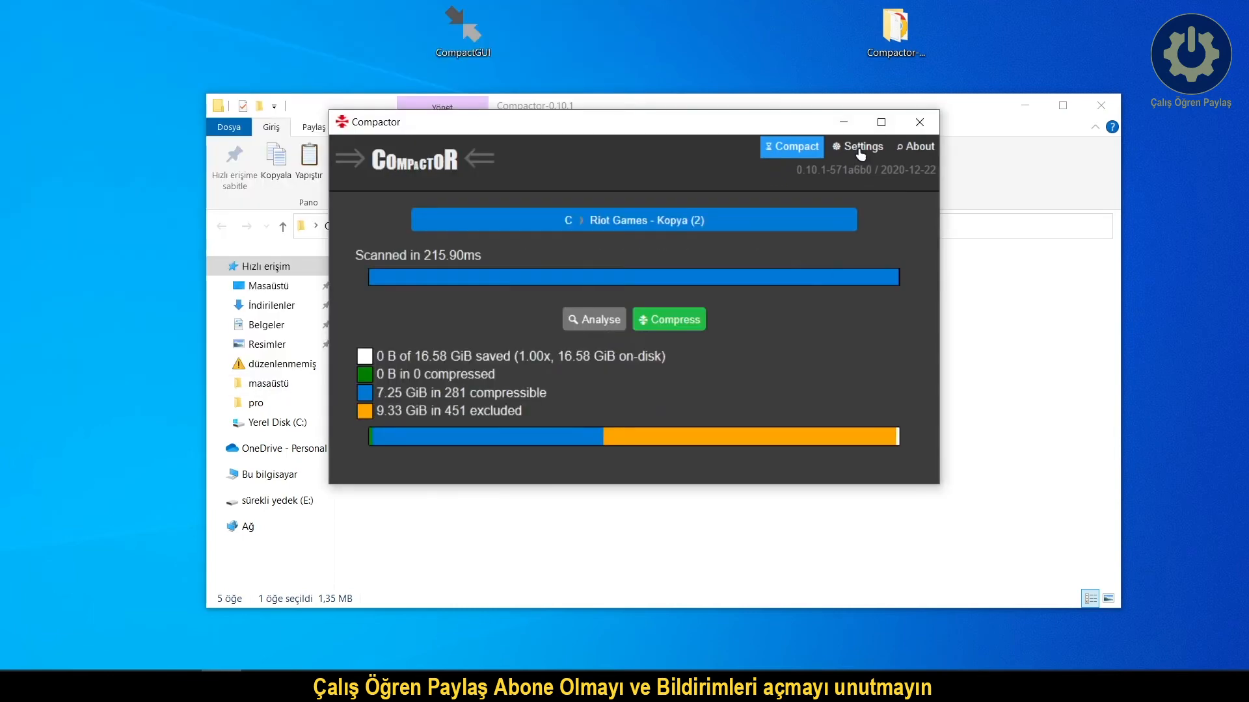
Review Compactor's settings and compress Riot Games - Kopya (2)
left_click(860, 149)
left_click(791, 146)
left_click(668, 320)
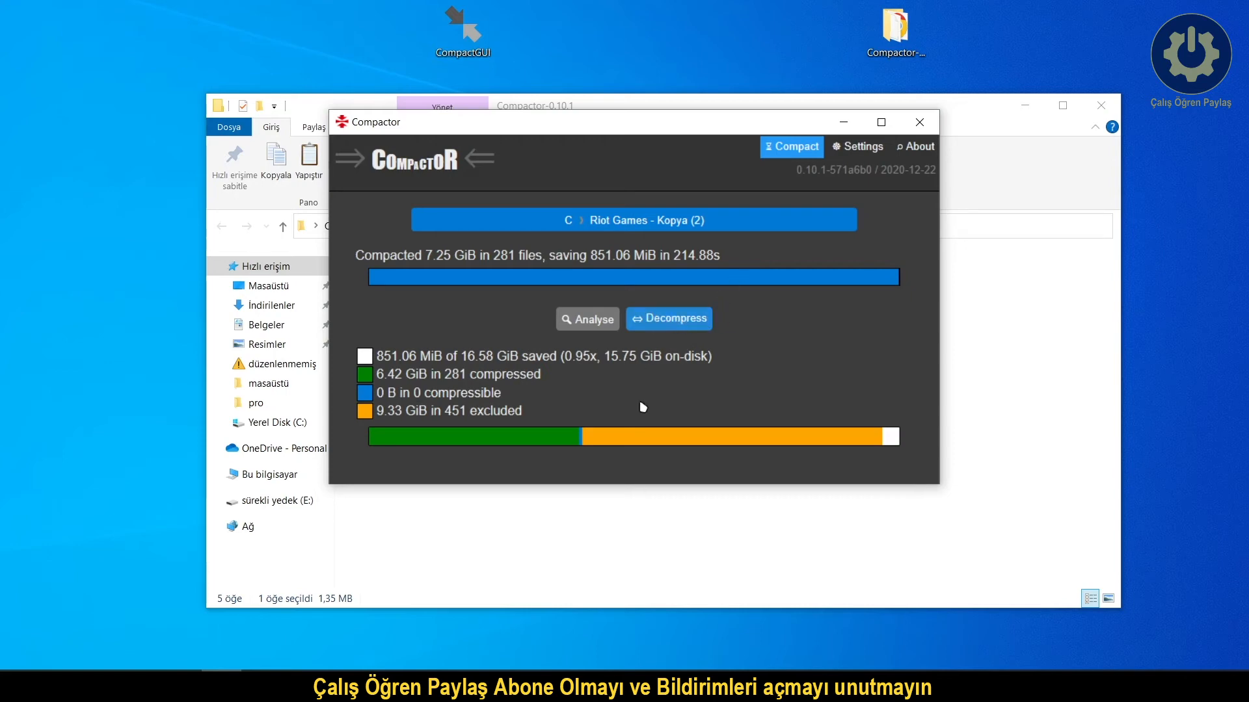
Switch to the C: drive window in File Explorer and check the size on disk of Riot Games - Kopya (2) in its properties
left_click(931, 578)
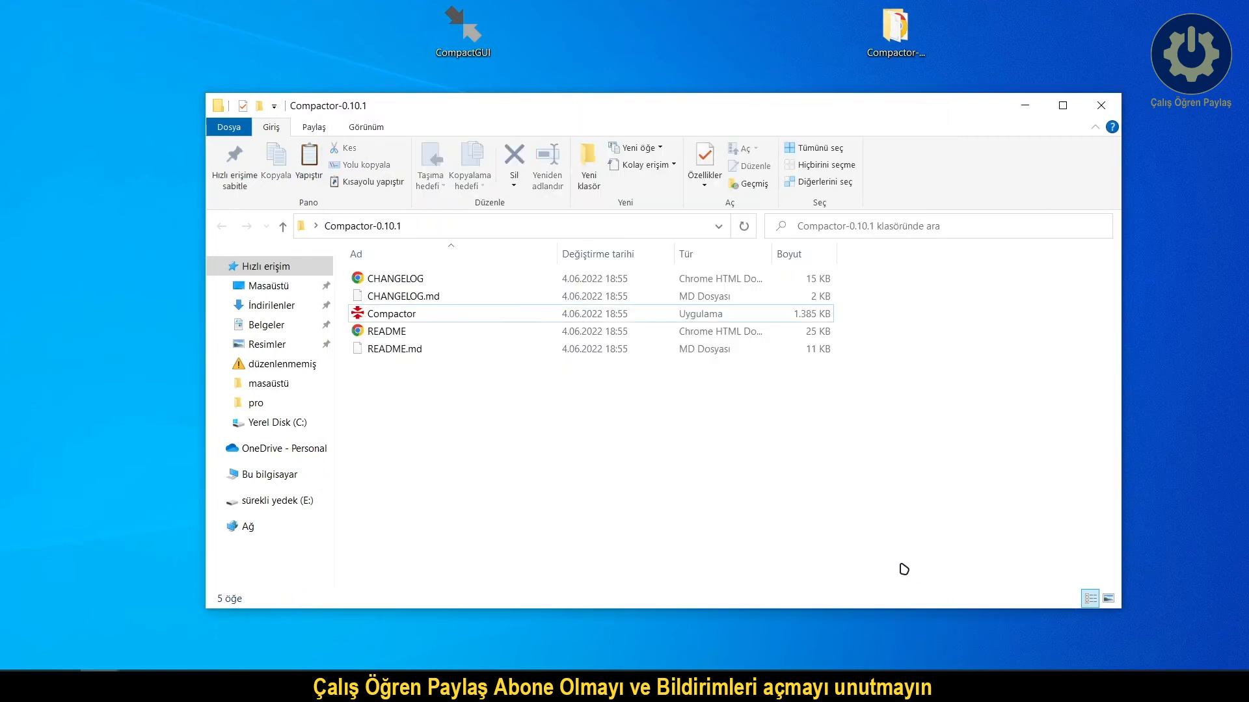
mouse_move(162, 686)
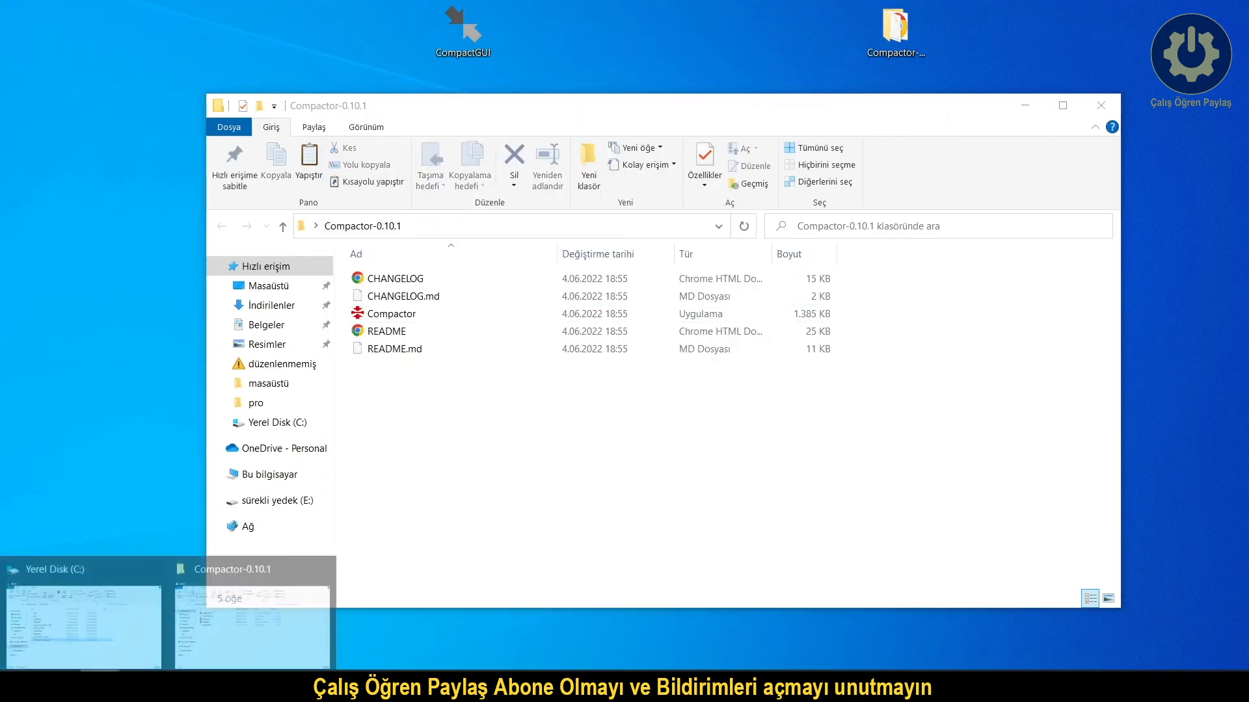
left_click(79, 627)
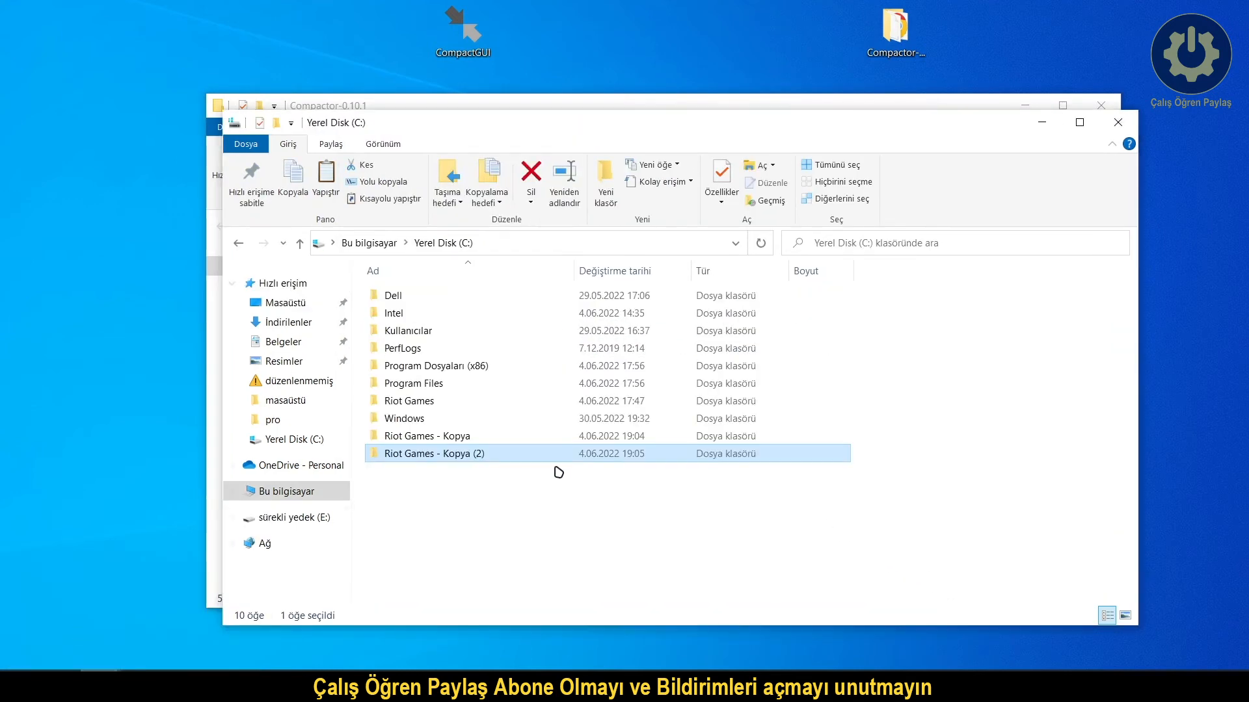
right_click(457, 464)
left_click(498, 449)
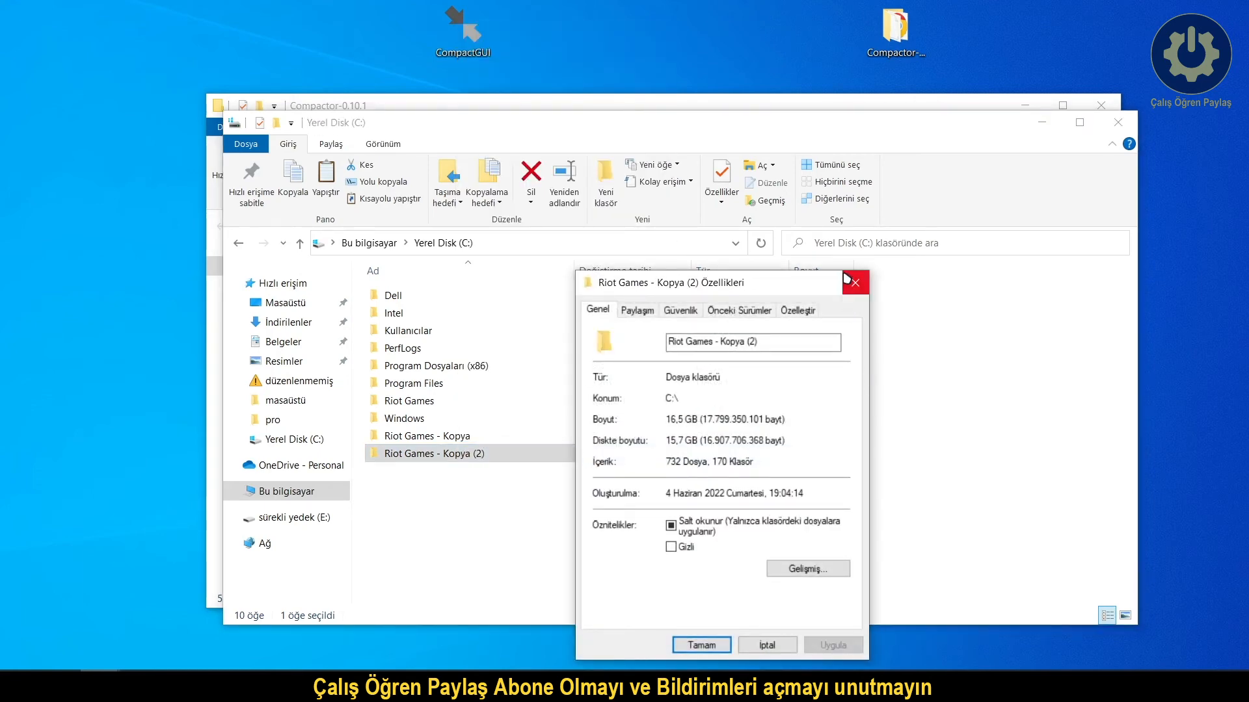
left_click_drag(668, 420, 691, 421)
left_click(692, 422)
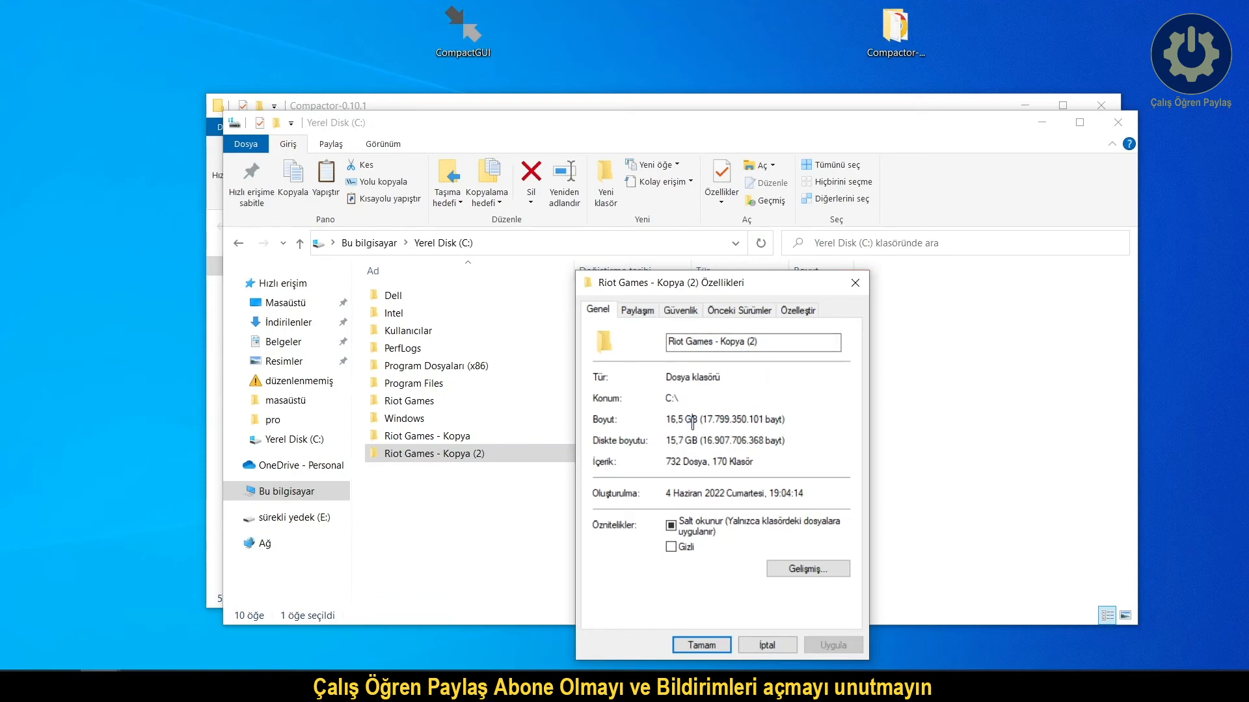
left_click(846, 290)
Check the size on disk of Riot Games - Kopya in its properties and close the dialog
left_click(454, 435)
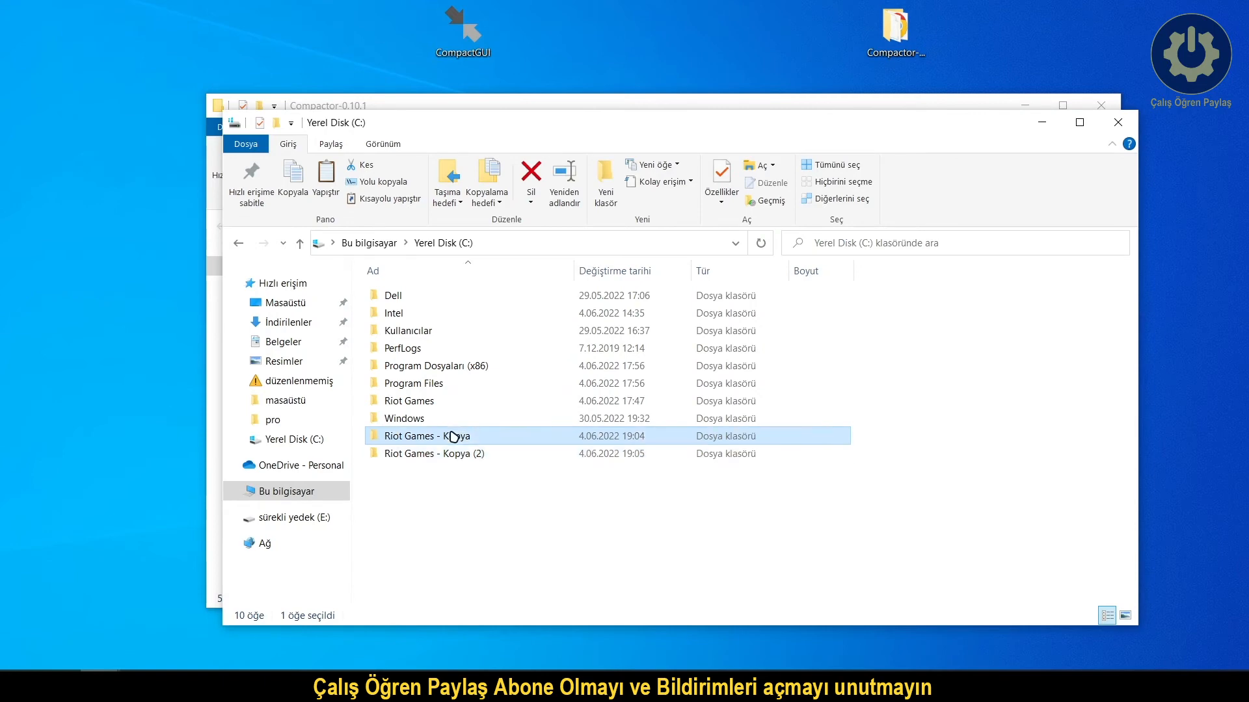
right_click(454, 436)
left_click(504, 657)
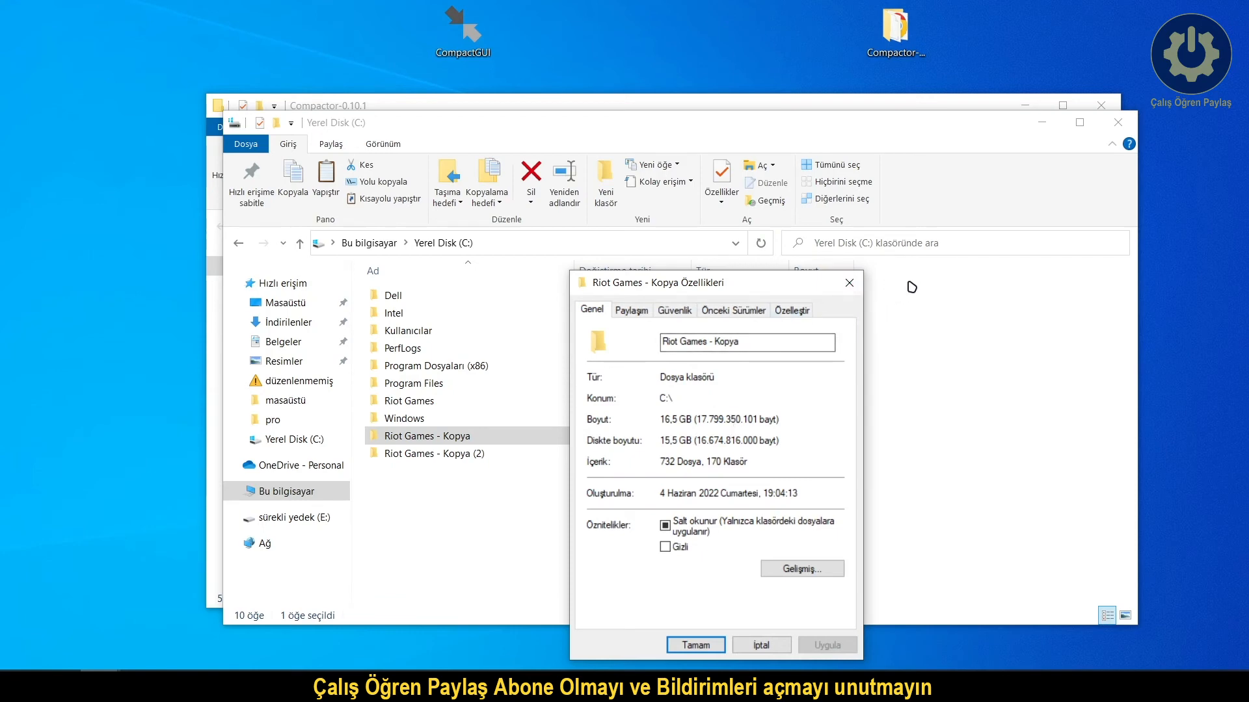
left_click(850, 284)
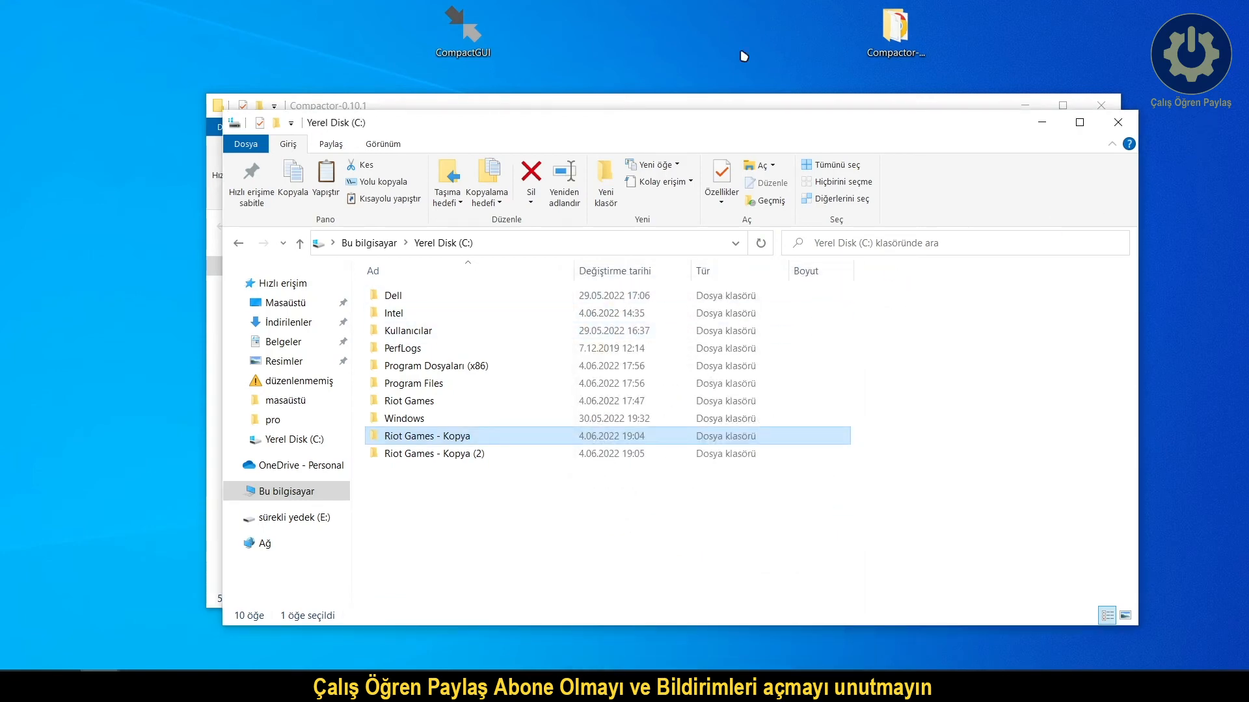
Launch CompactGUI again, close the Compactor-0.10.1 folder window and bring the running Compactor window forward
left_click(479, 31)
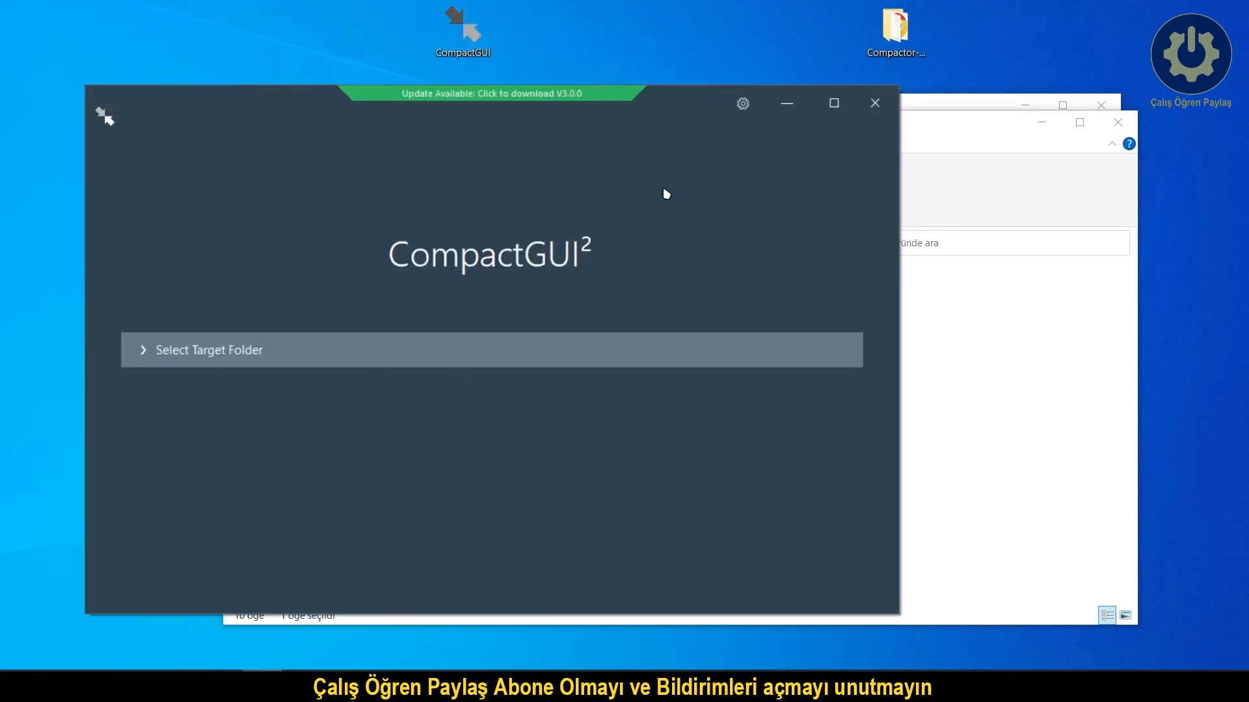
left_click(904, 51)
double_click(902, 47)
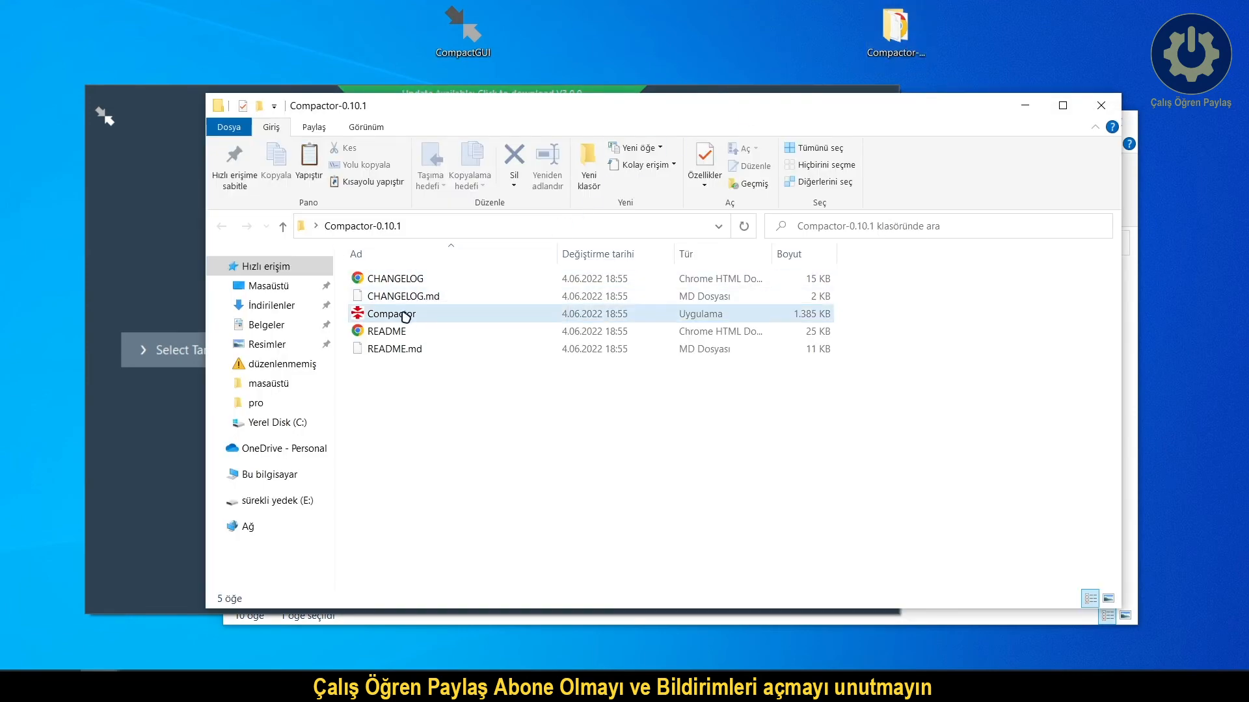
left_click(221, 686)
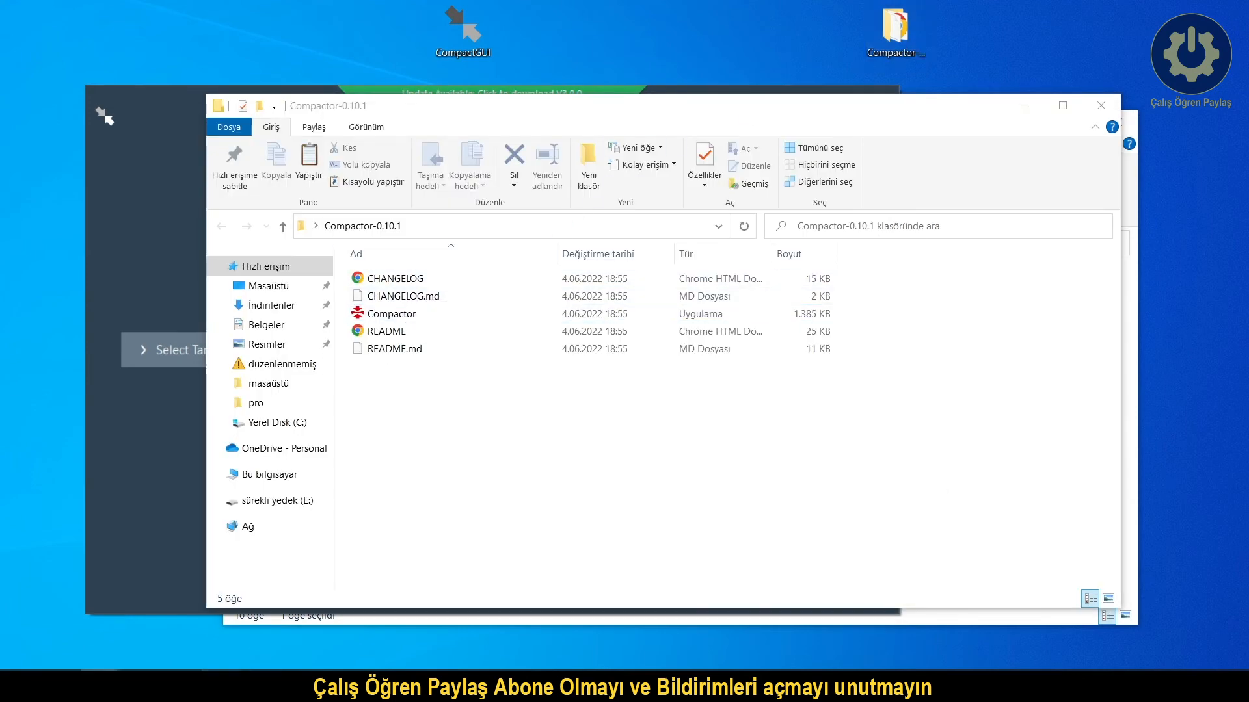
left_click(1077, 339)
left_click(1106, 106)
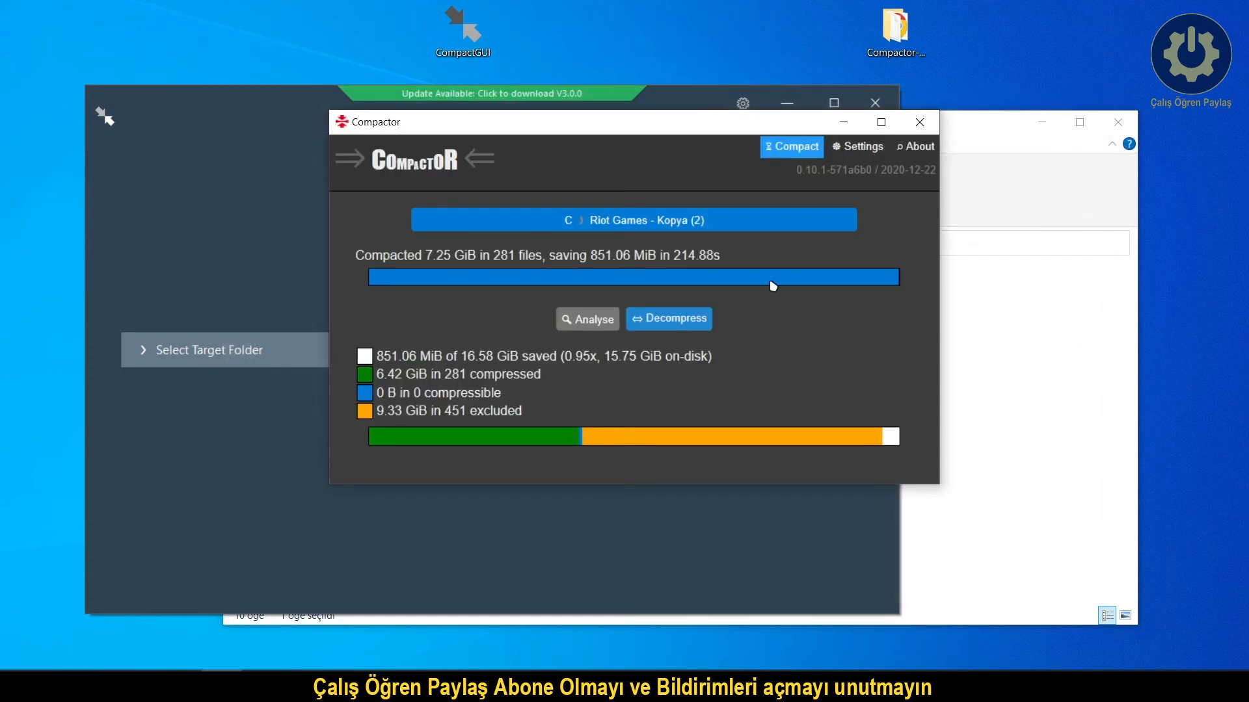
Move the Compactor window aside and decompress Riot Games - Kopya (2)
left_click_drag(561, 134, 781, 286)
left_click(958, 213)
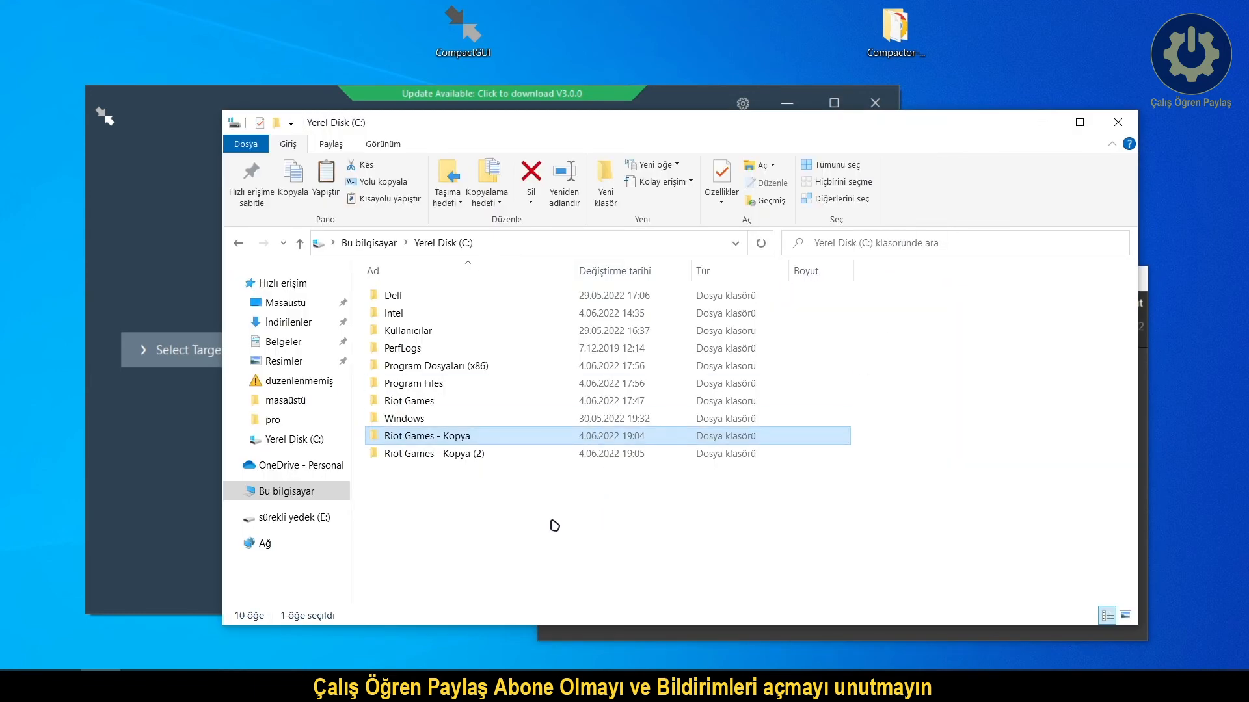
left_click(718, 639)
left_click(885, 476)
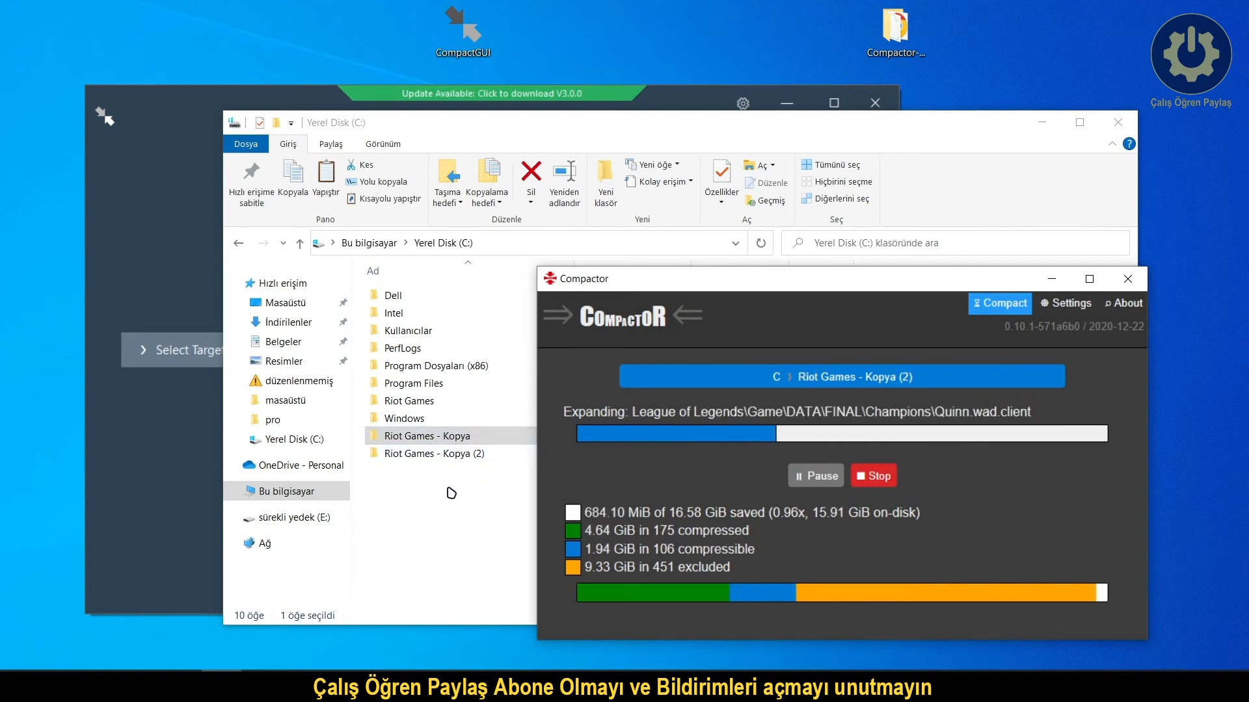
Switch to CompactGUI and set Riot Games - Kopya on the C: drive as the target folder
left_click(155, 488)
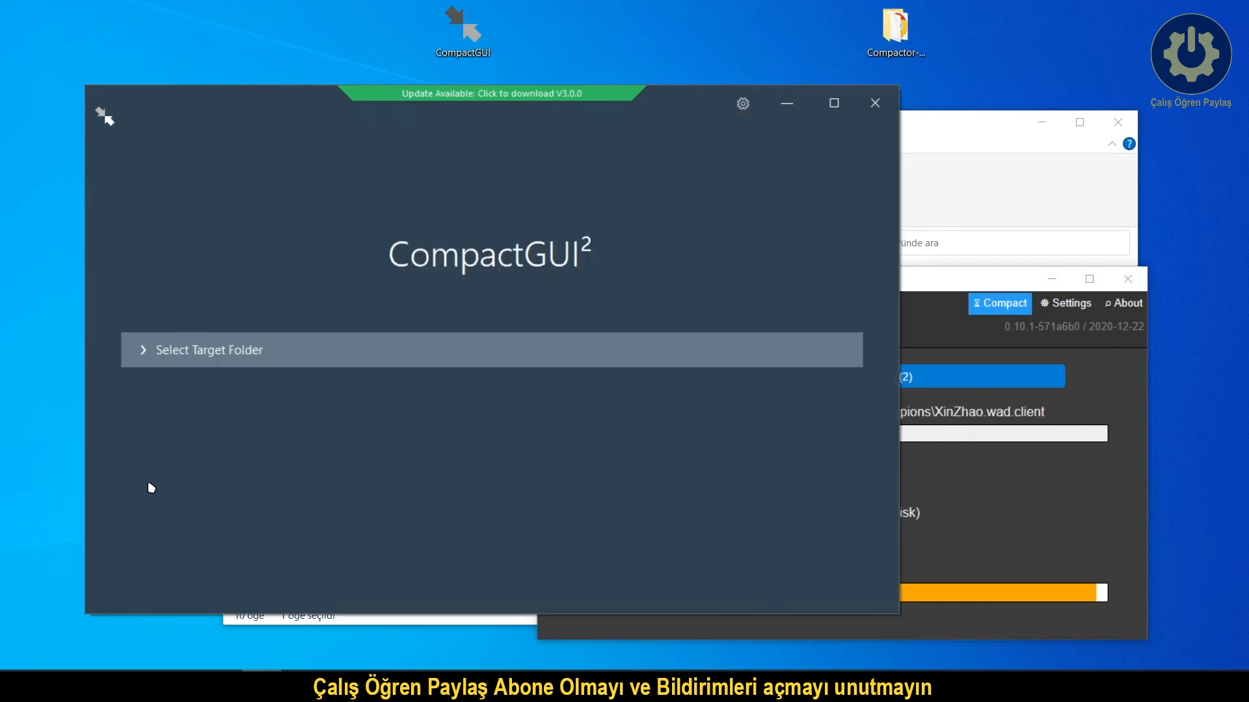
left_click(310, 359)
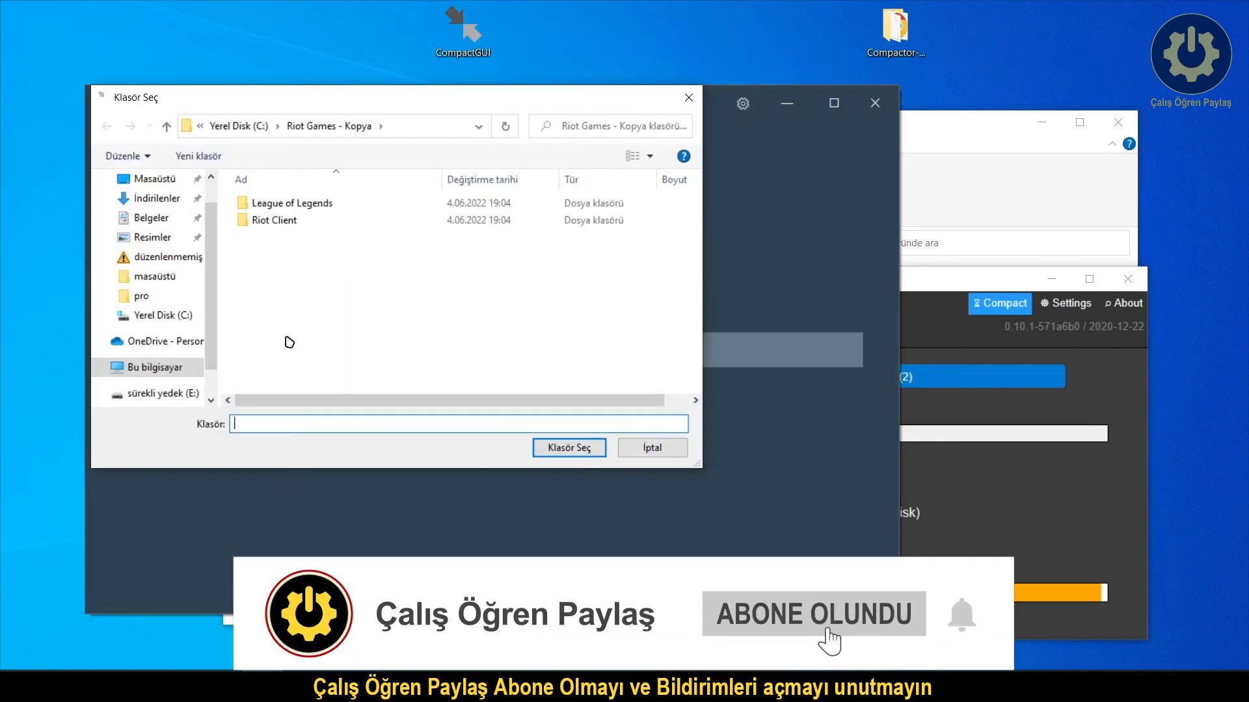
left_click(154, 368)
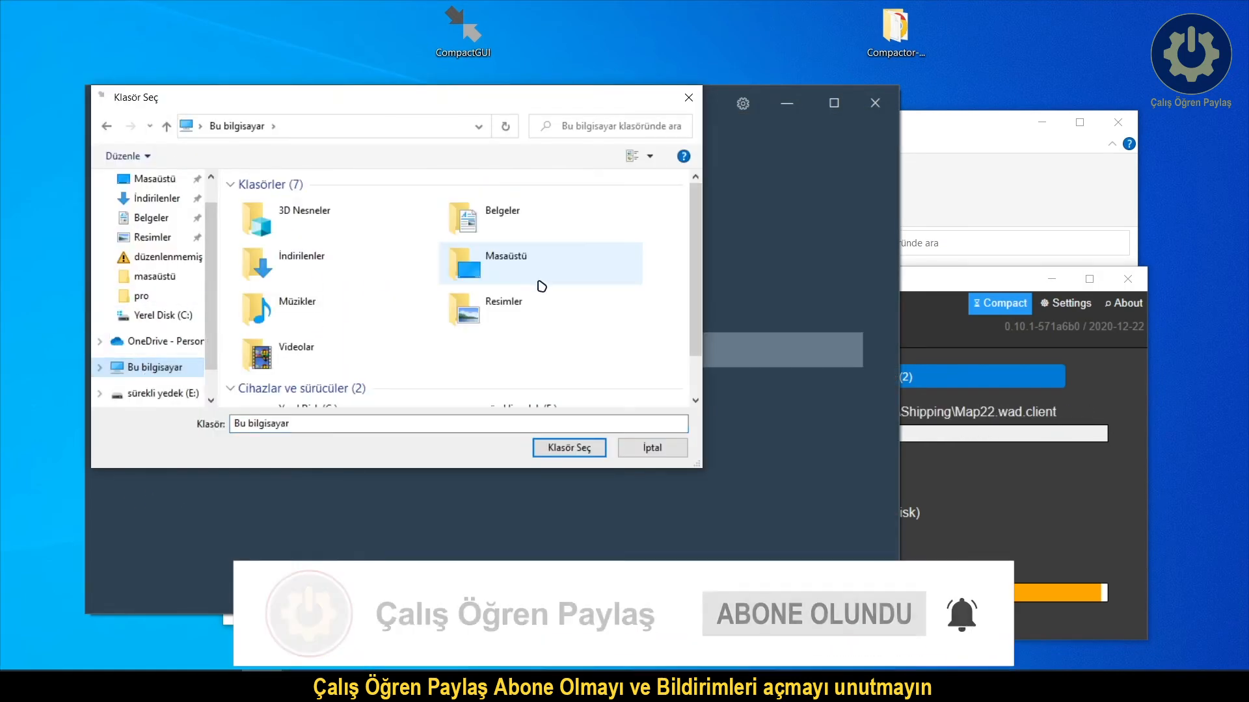
scroll(537, 281, "down", 2)
left_click(371, 382)
double_click(371, 382)
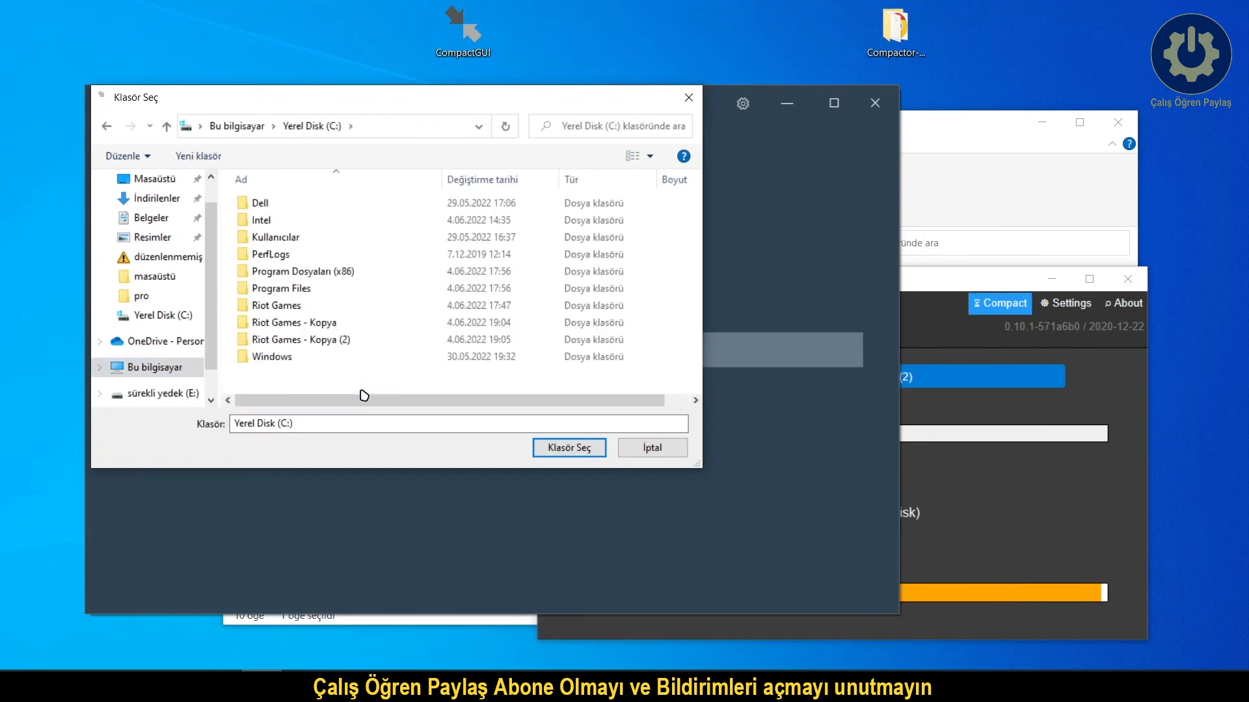
left_click(317, 322)
left_click(554, 442)
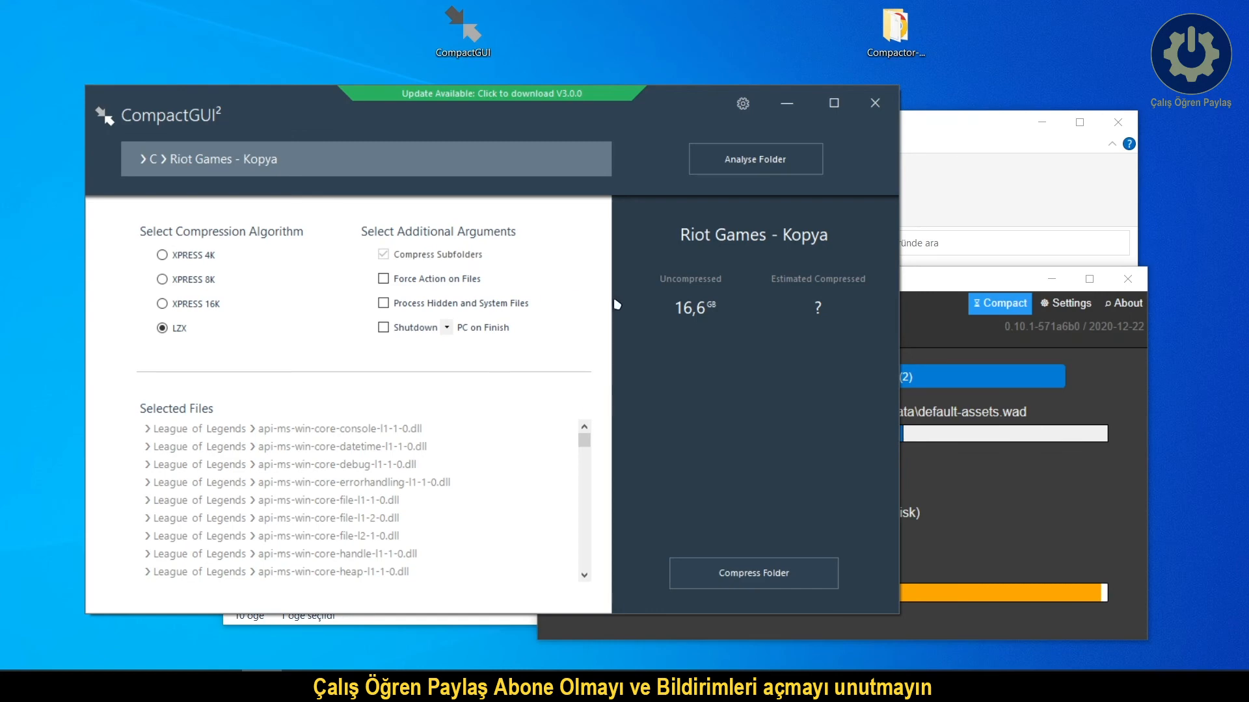
Compress Riot Games - Kopya with the LZX algorithm and close the finished Compactor window
left_click(740, 578)
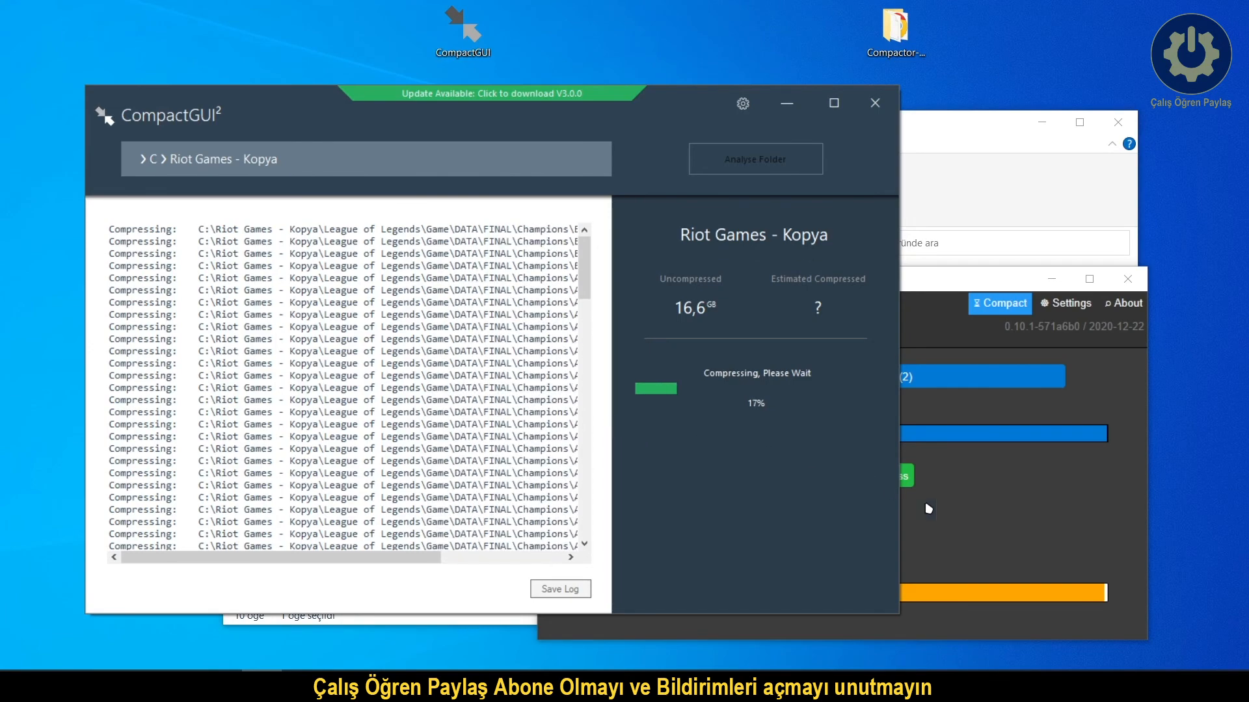
left_click(1014, 536)
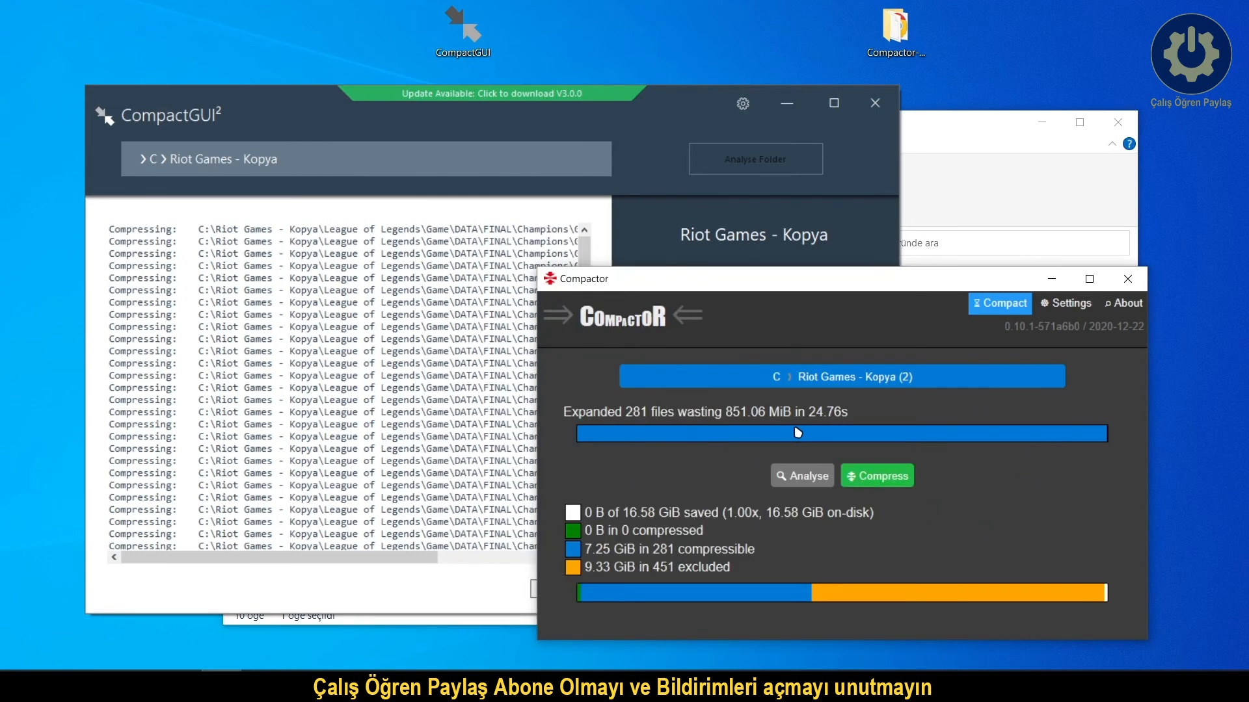
left_click(1127, 278)
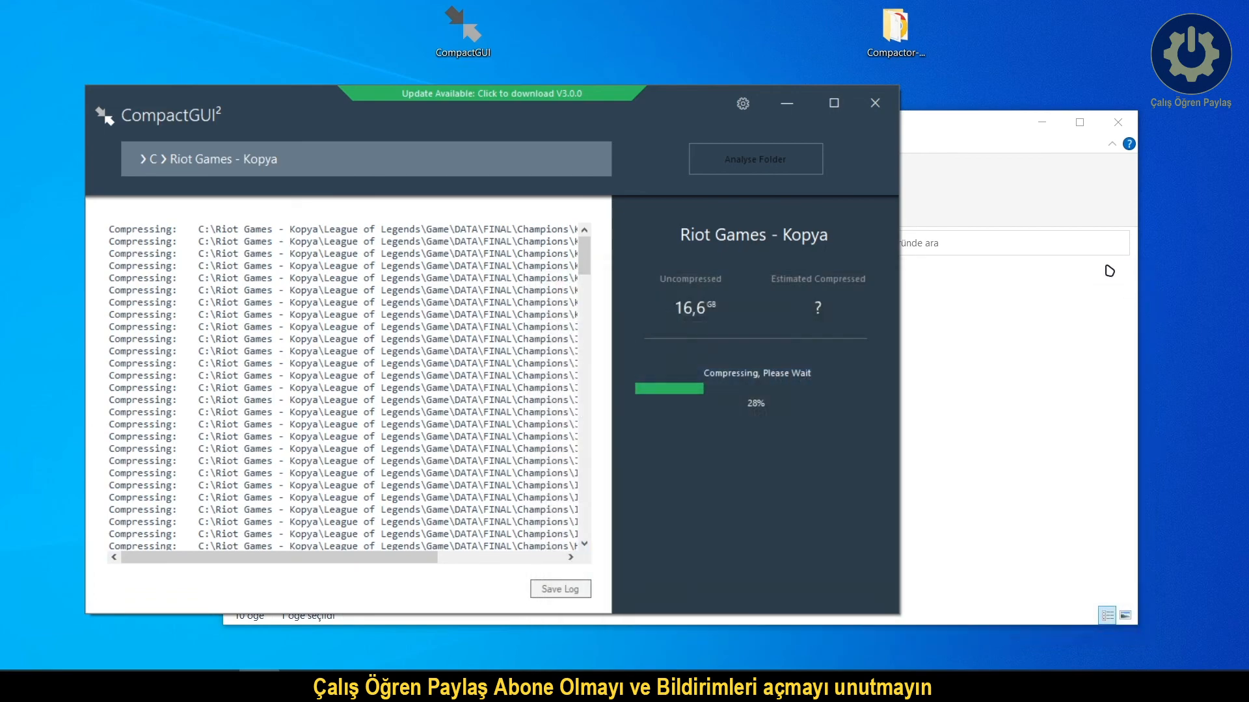
Check the size on disk of Riot Games - Kopya (2) in its properties and close the dialog
left_click(1014, 233)
right_click(442, 453)
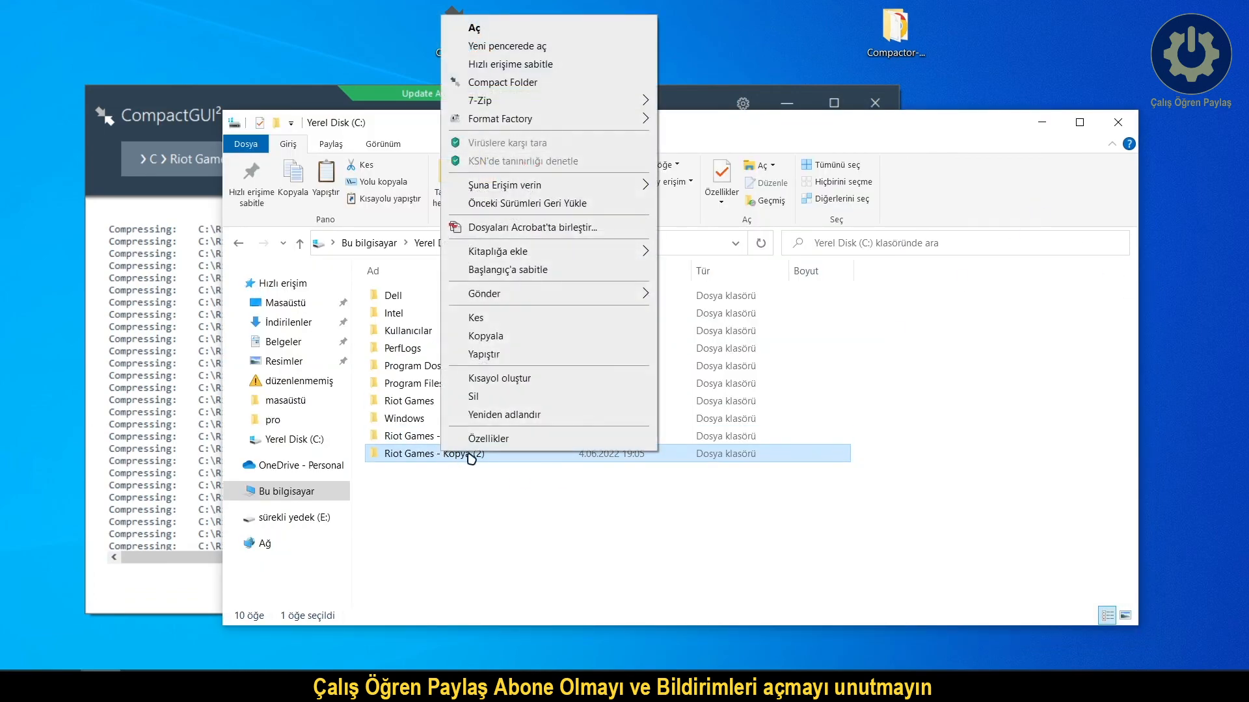
left_click(480, 440)
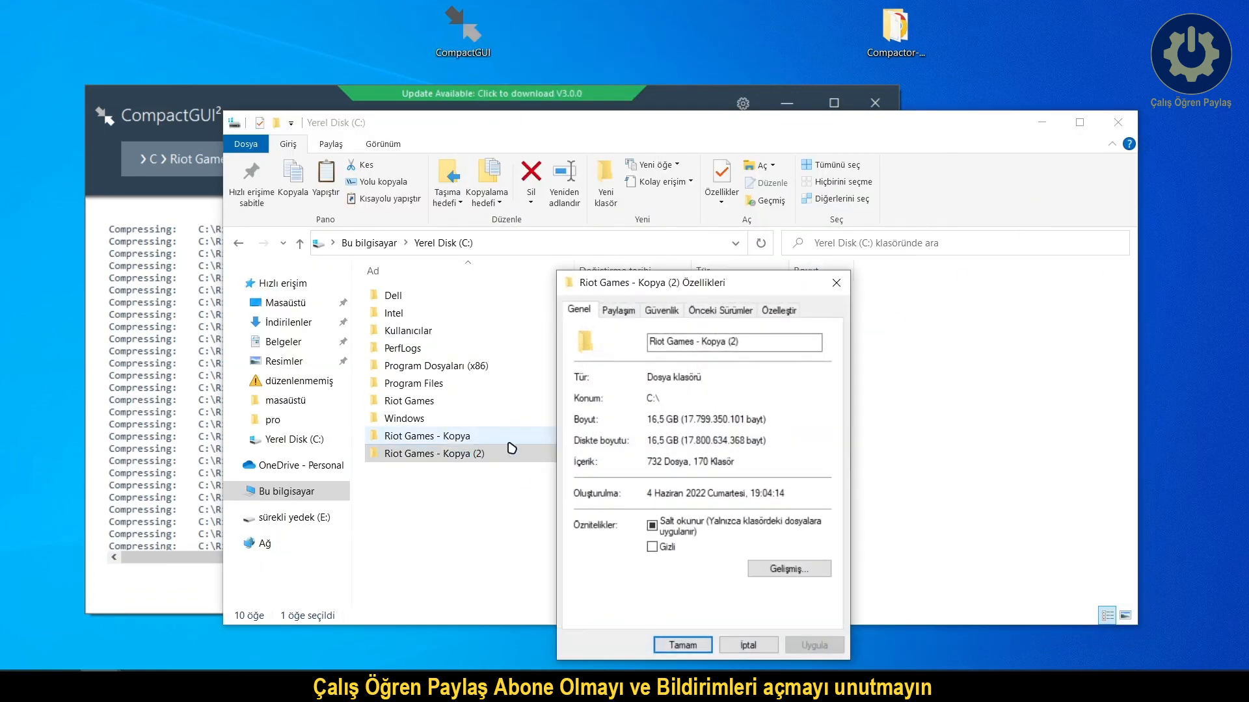
double_click(666, 445)
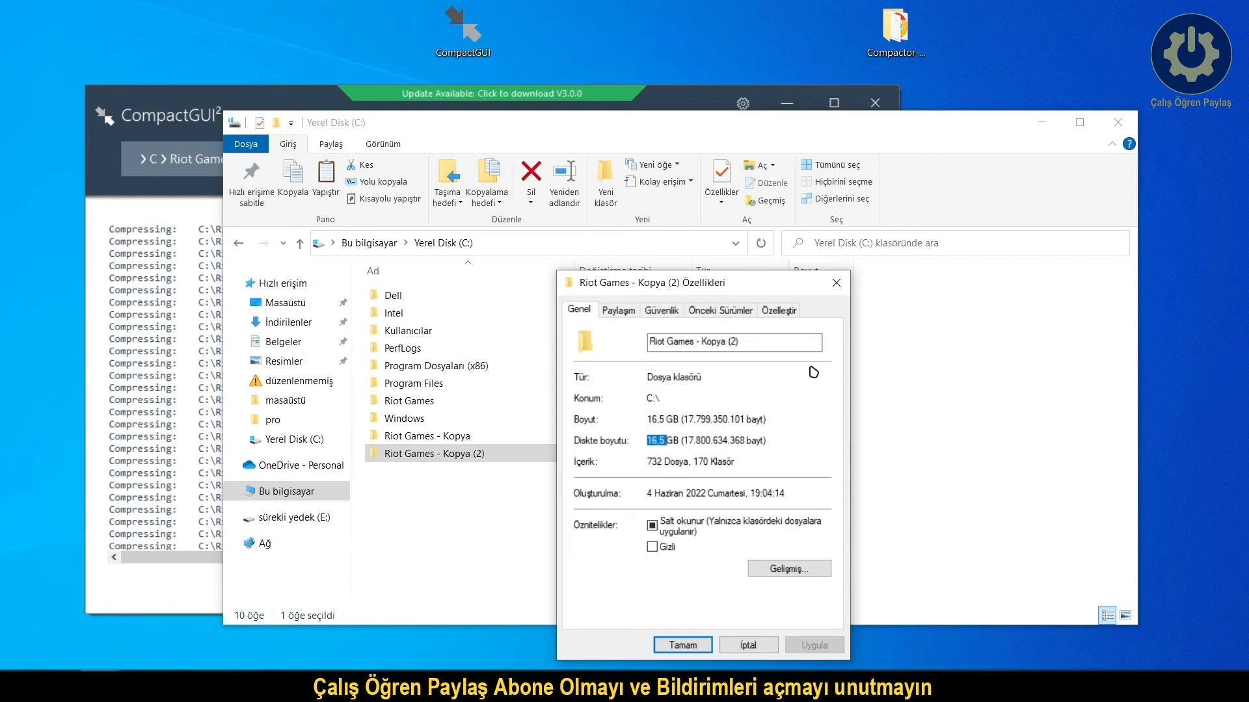
left_click(837, 283)
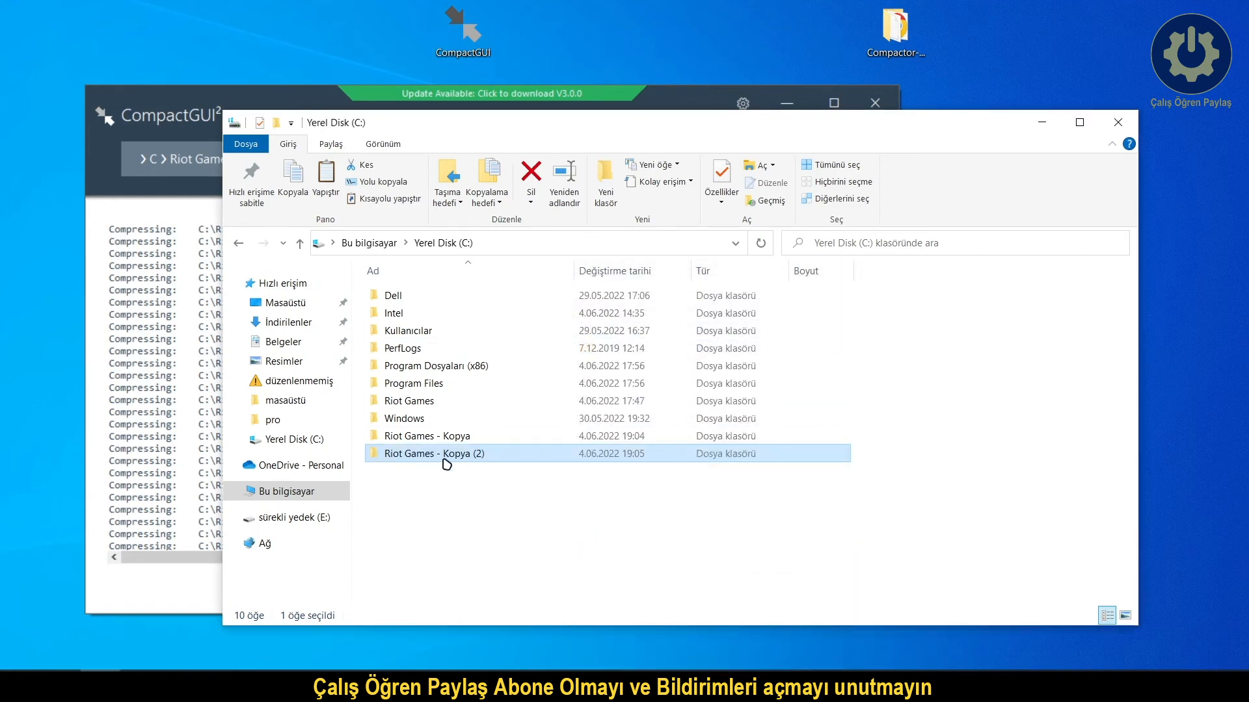
Delete the Riot Games - Kopya (2) folder from the C: drive
right_click(484, 457)
left_click(553, 404)
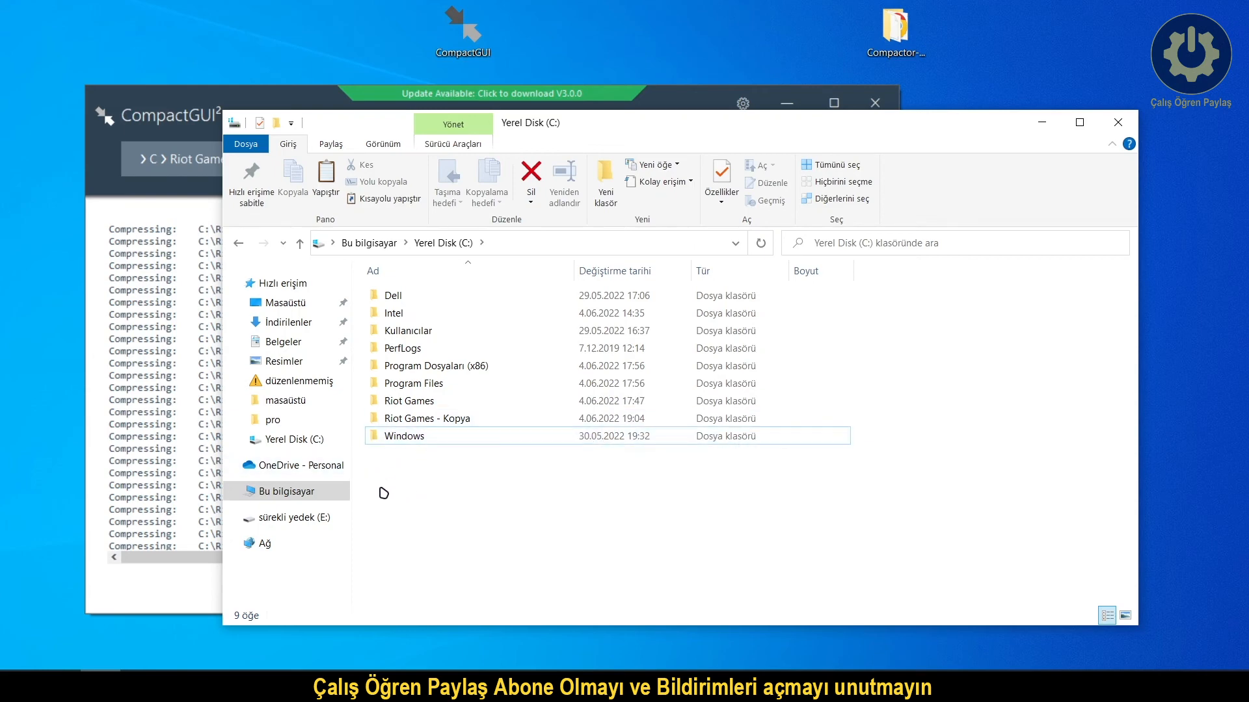
Browse the masa üstü folder on the E: drive, return to the drive's root and open the folder's properties
left_click(296, 518)
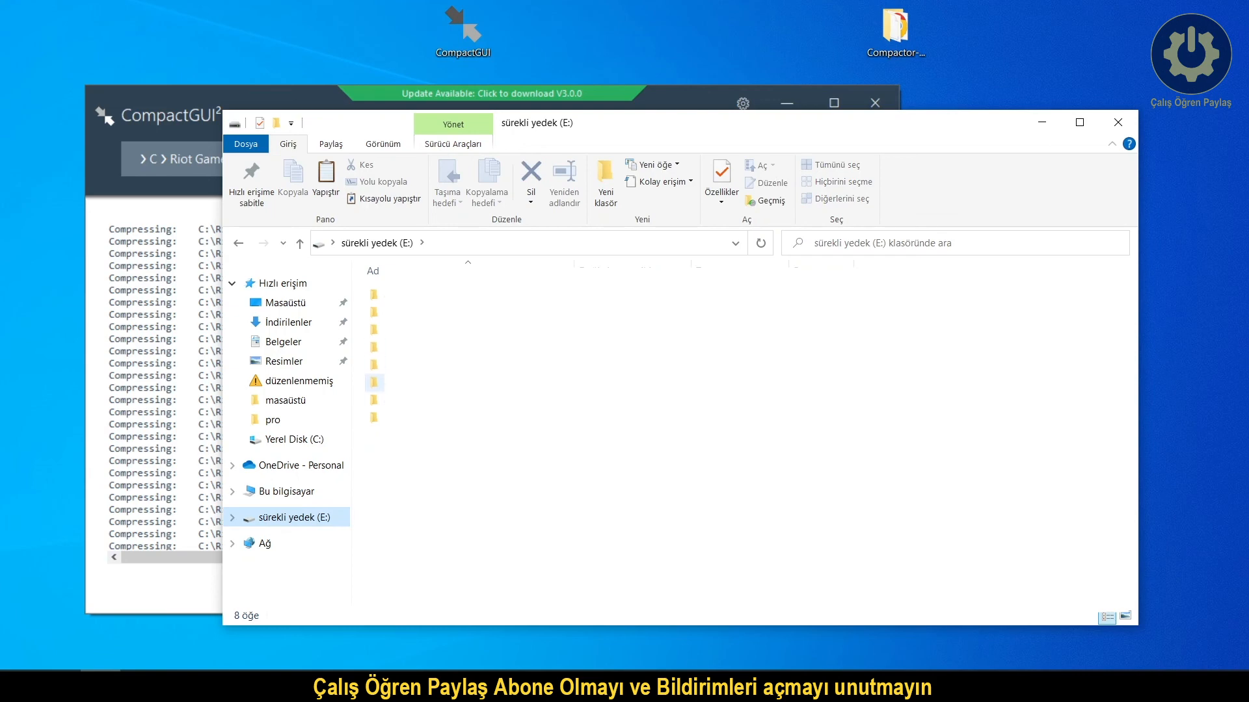
left_click(406, 401)
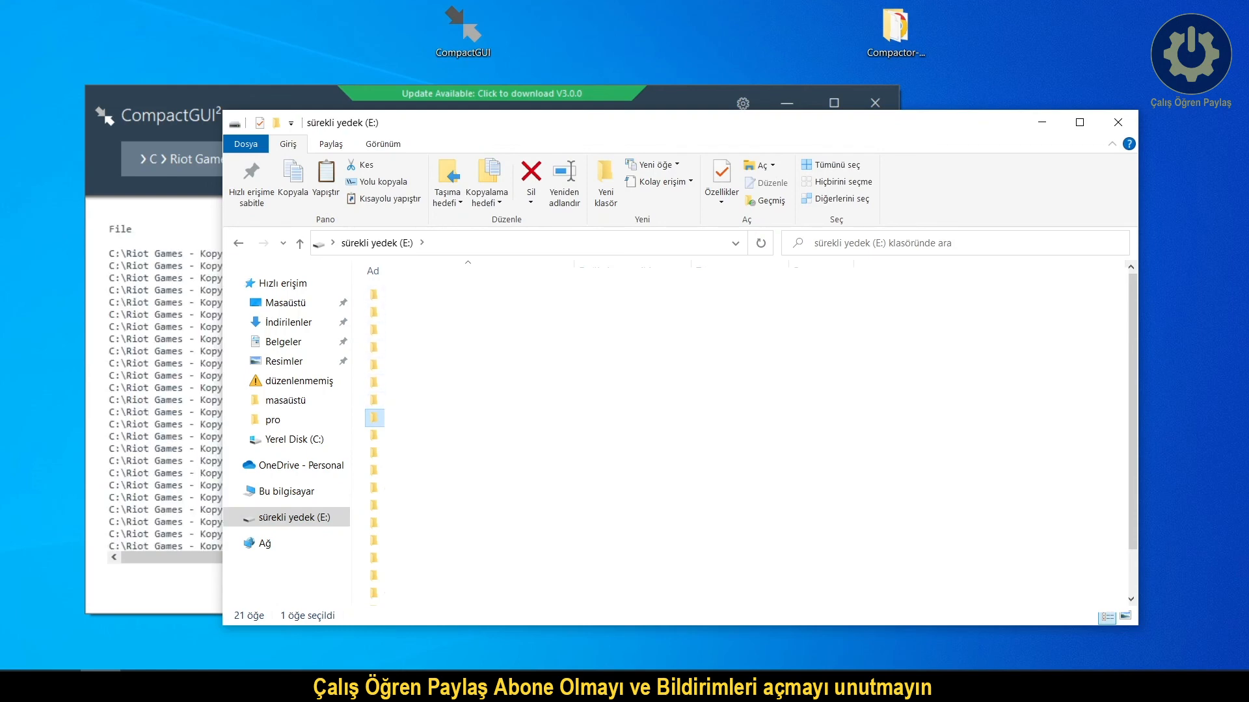
double_click(411, 418)
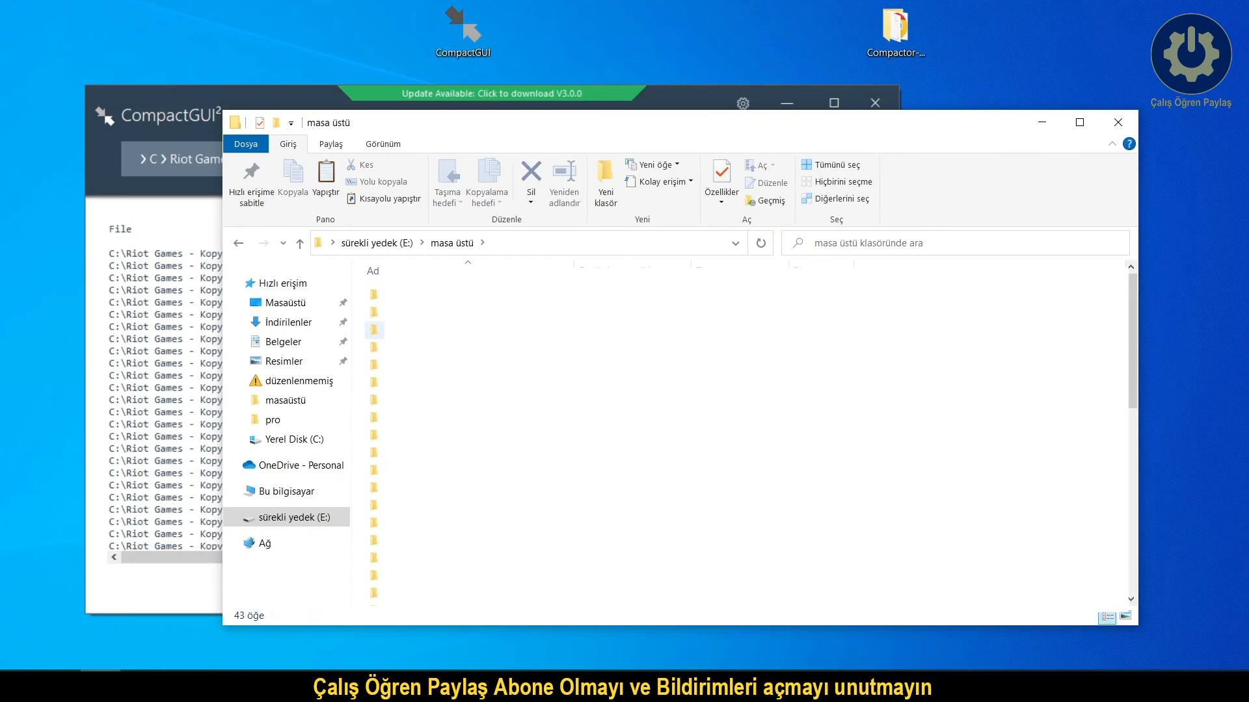
scroll(411, 346, "down", 3)
scroll(411, 351, "down", 3)
scroll(411, 387, "up", 8)
left_click(300, 244)
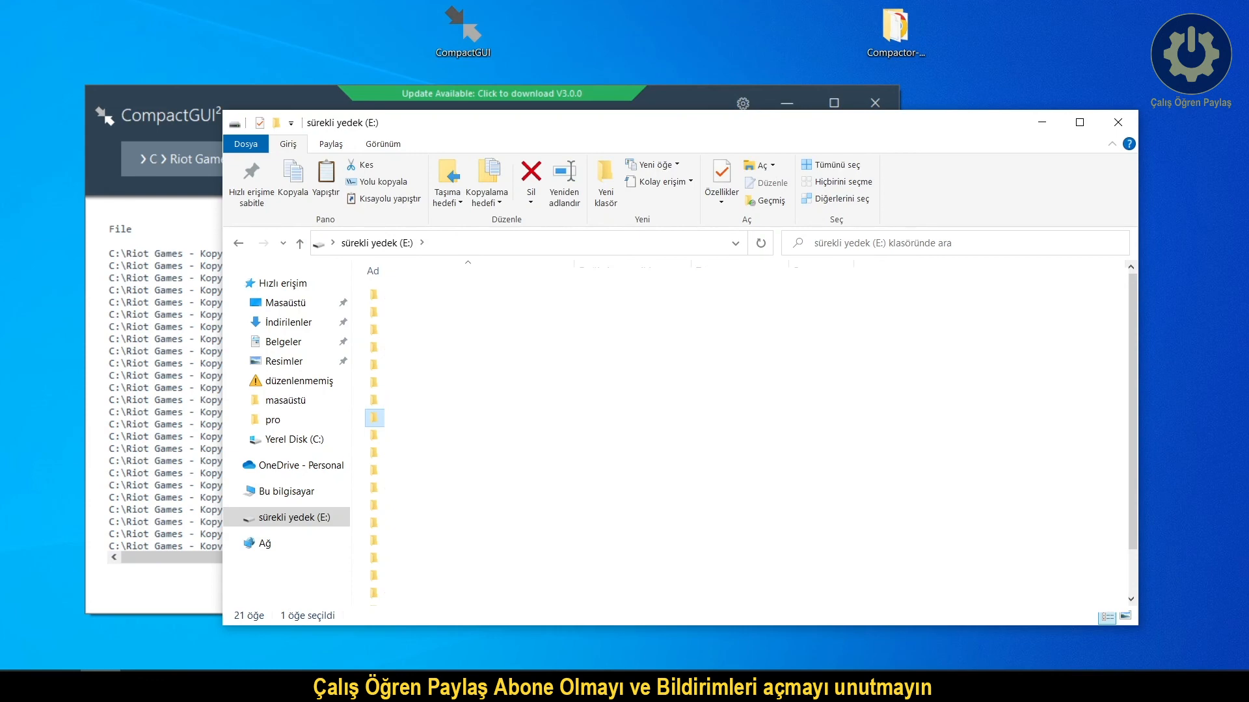
right_click(417, 418)
left_click(478, 661)
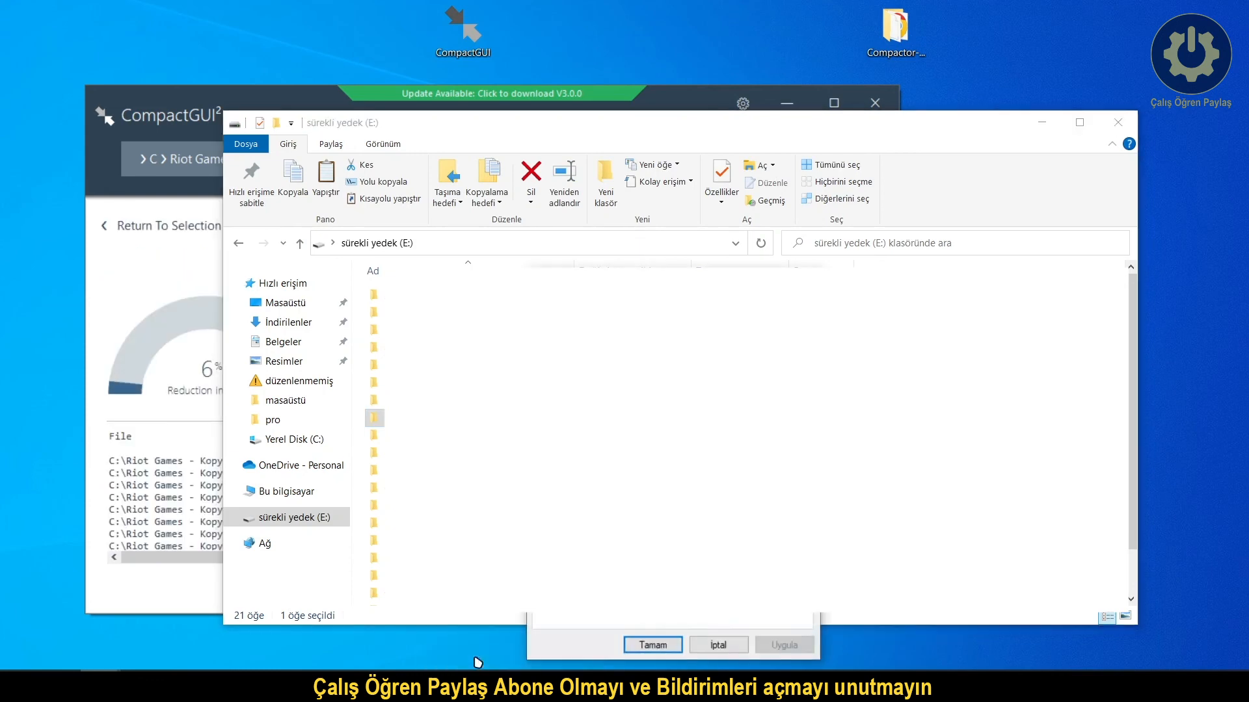
Return to CompactGUI and uncompress Riot Games - Kopya
left_click(143, 599)
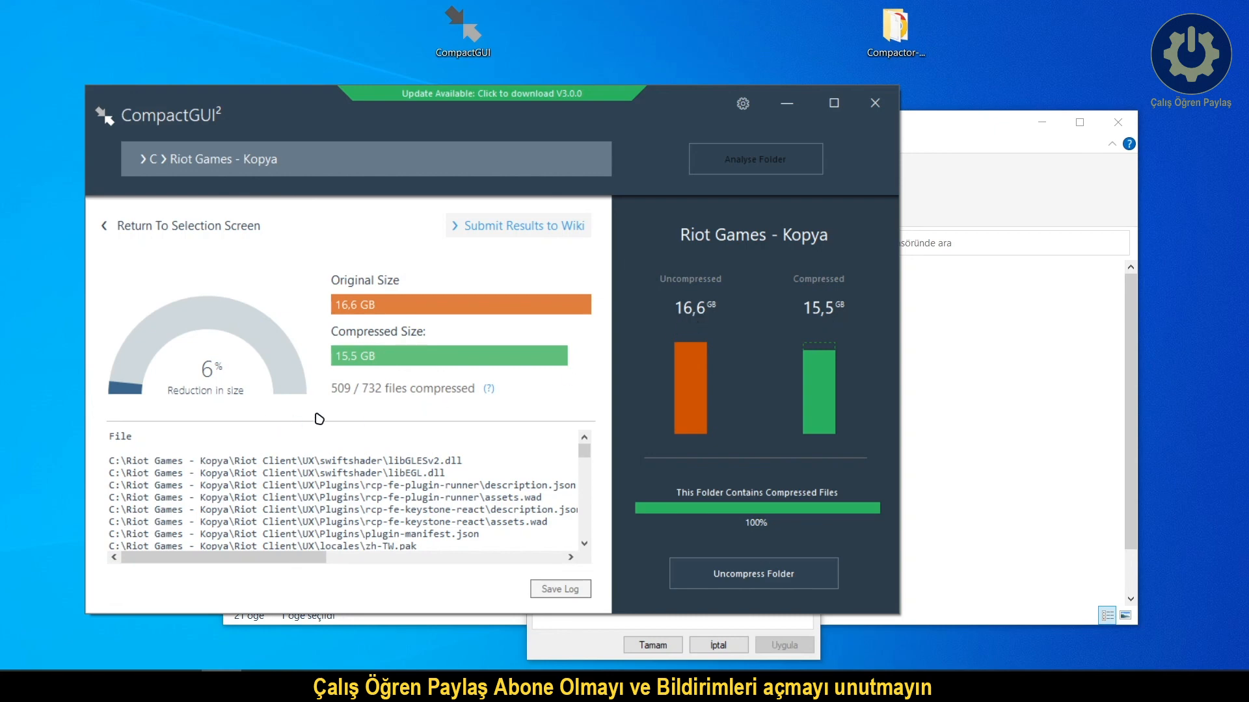
left_click(754, 573)
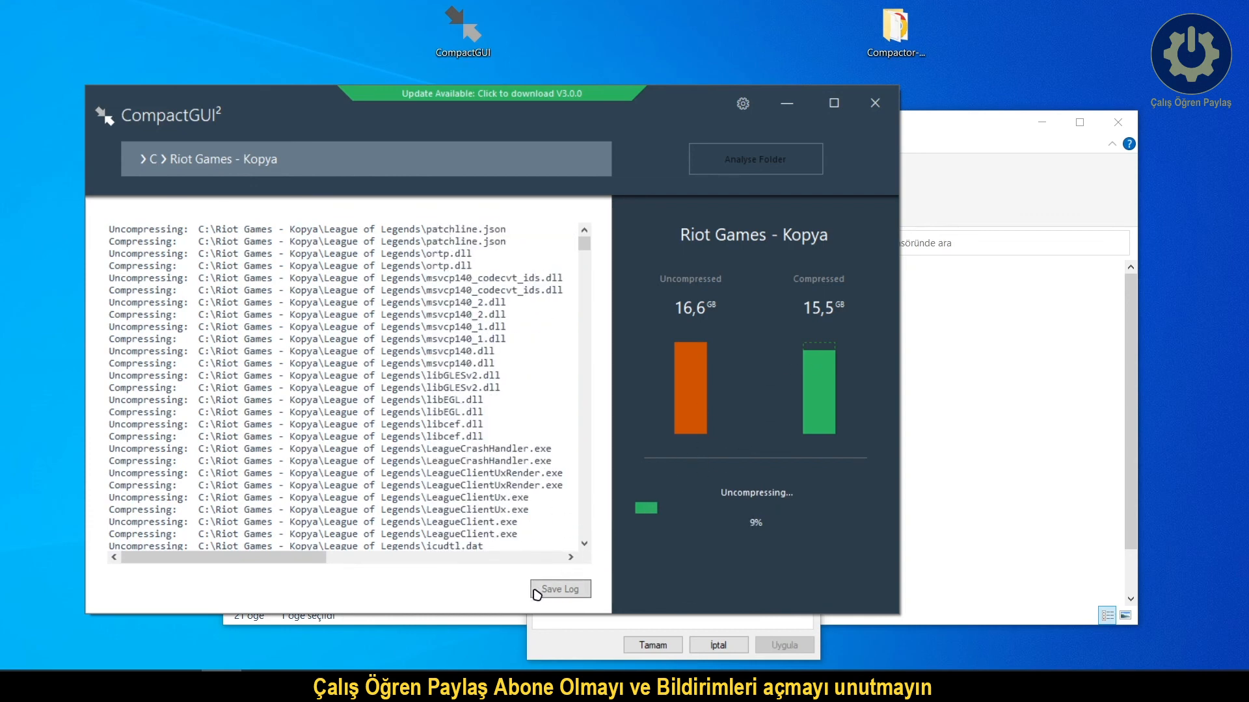
Review the size on disk in the masa üstü properties and move the dialog clear of the other windows
left_click(572, 640)
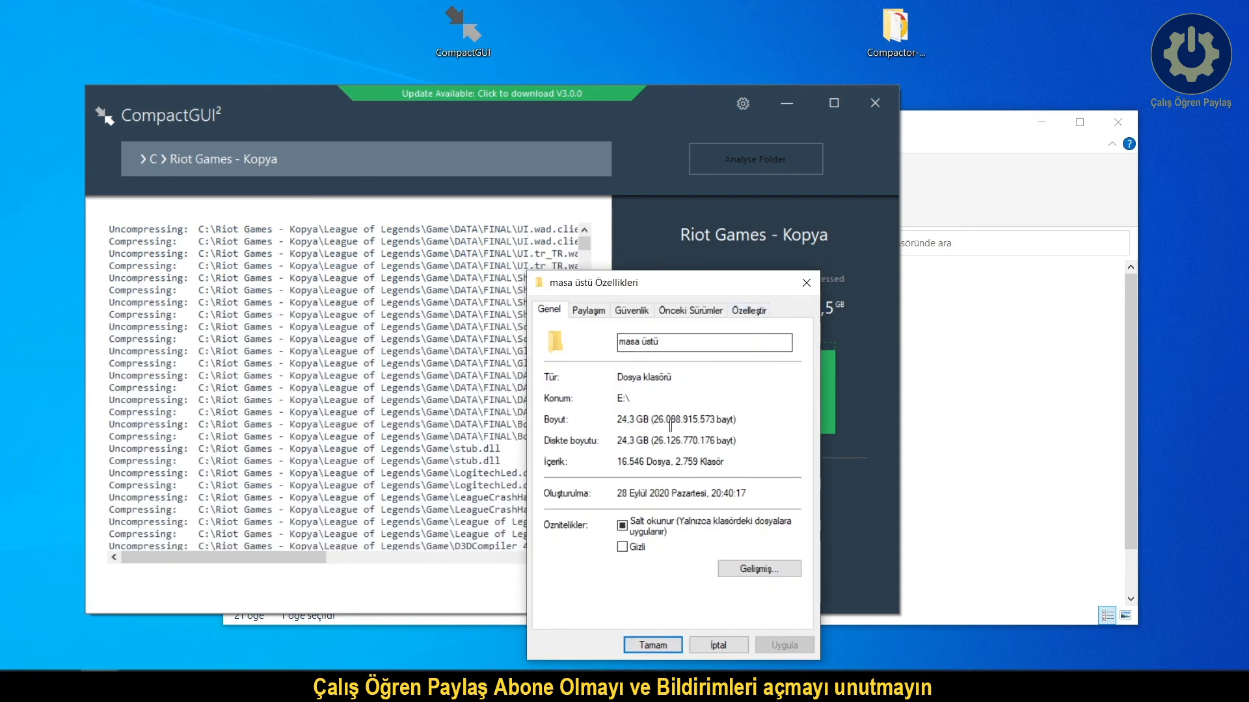
left_click(962, 182)
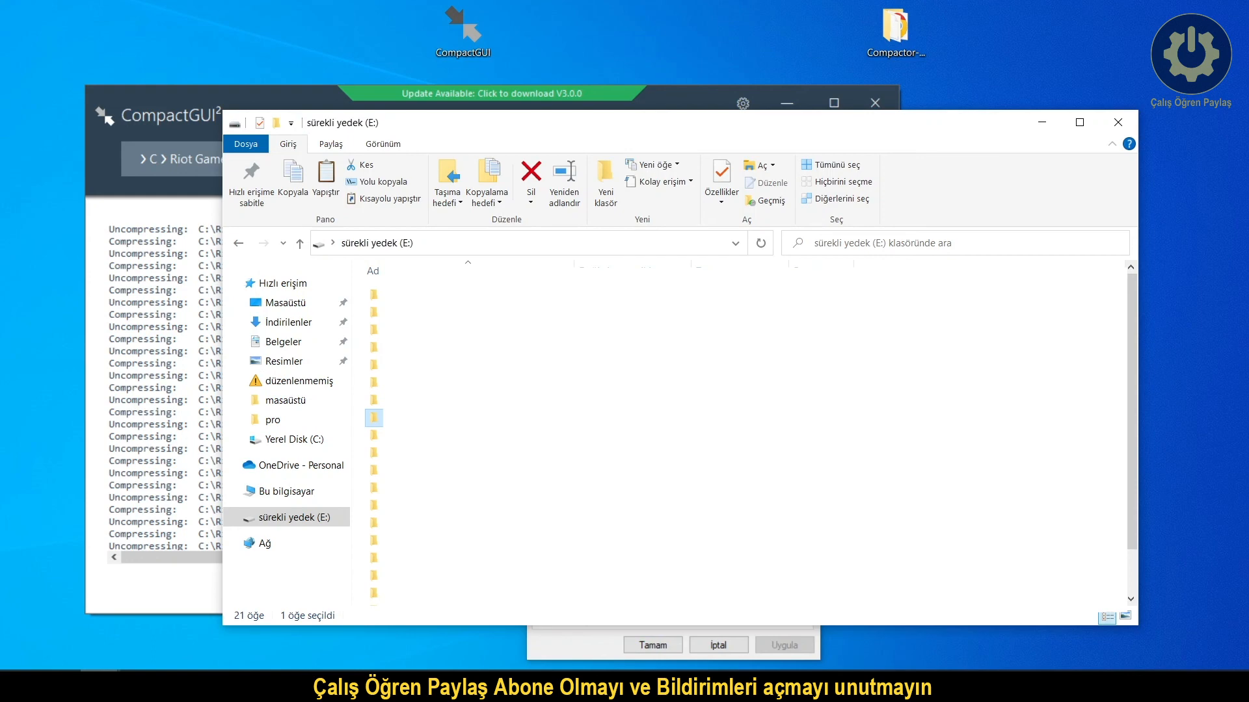
right_click(406, 418)
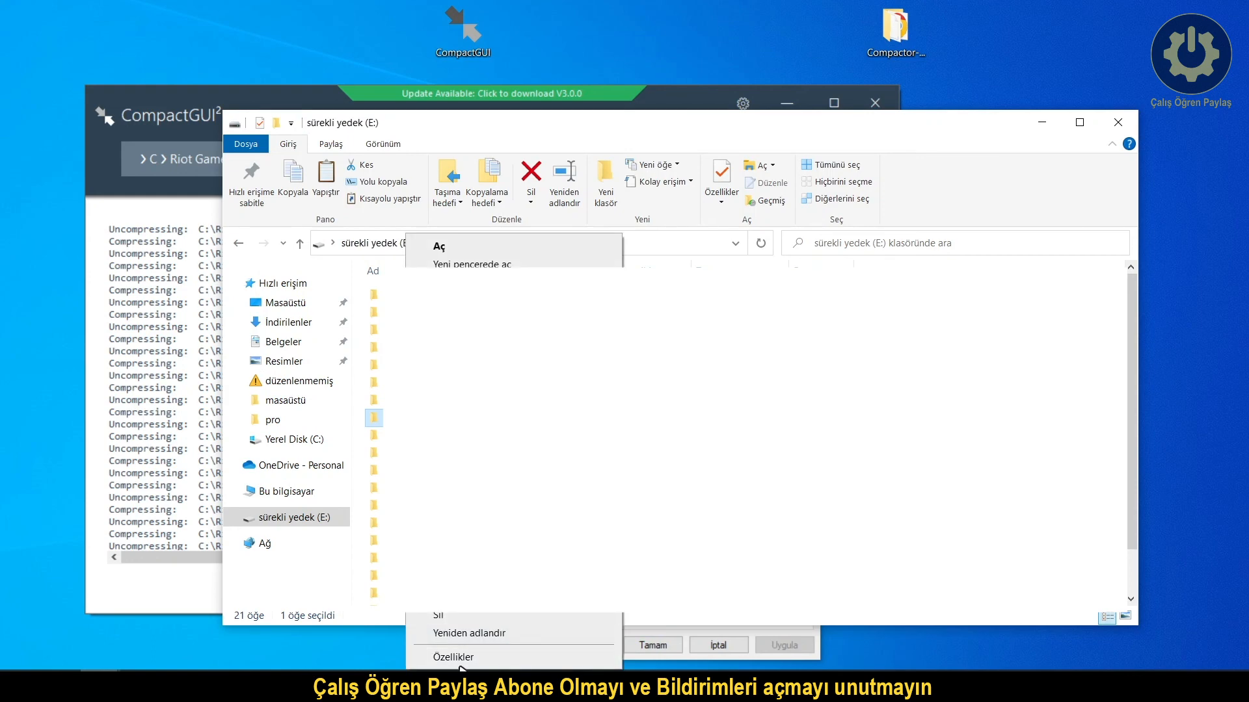
key("Escape")
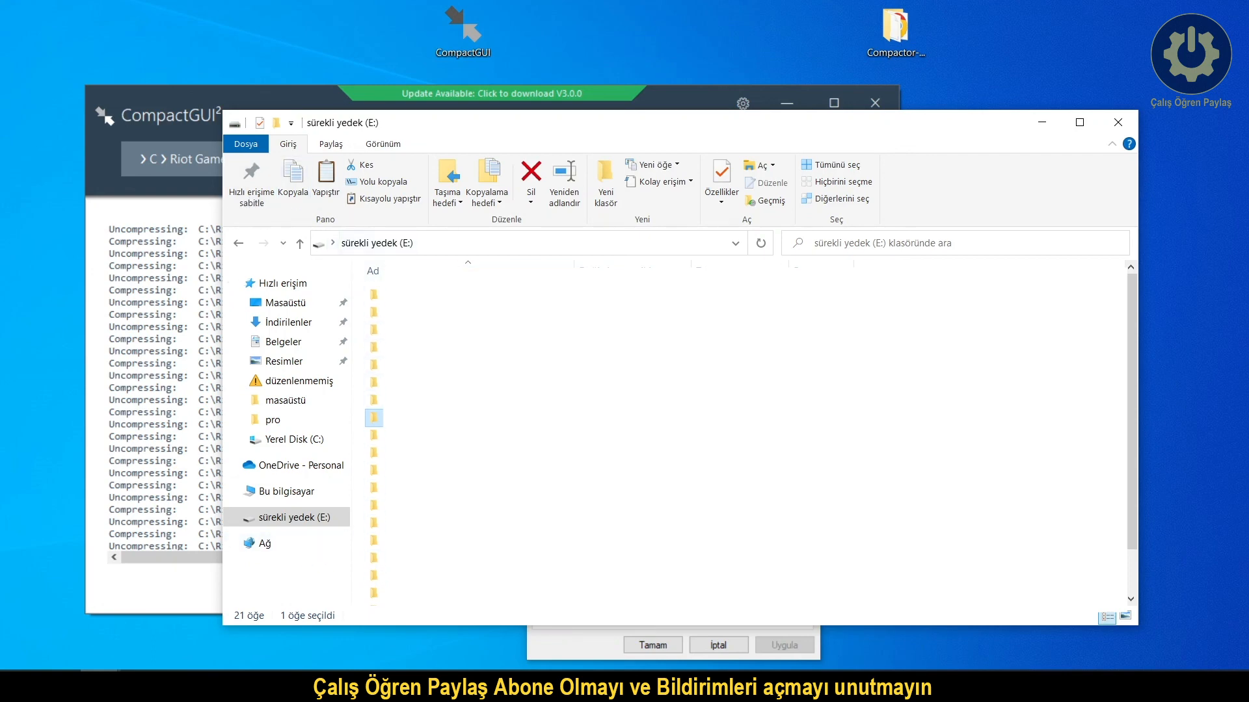
left_click(550, 650)
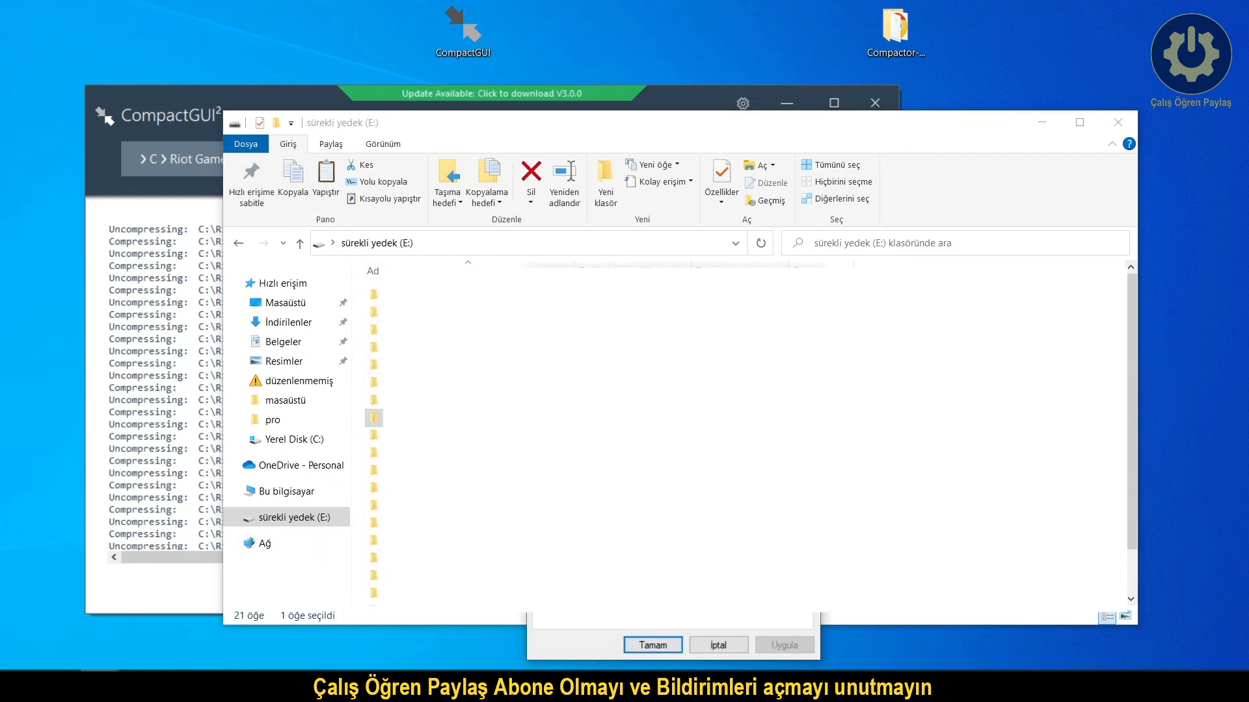
left_click_drag(654, 277, 930, 295)
left_click_drag(1014, 307, 1129, 275)
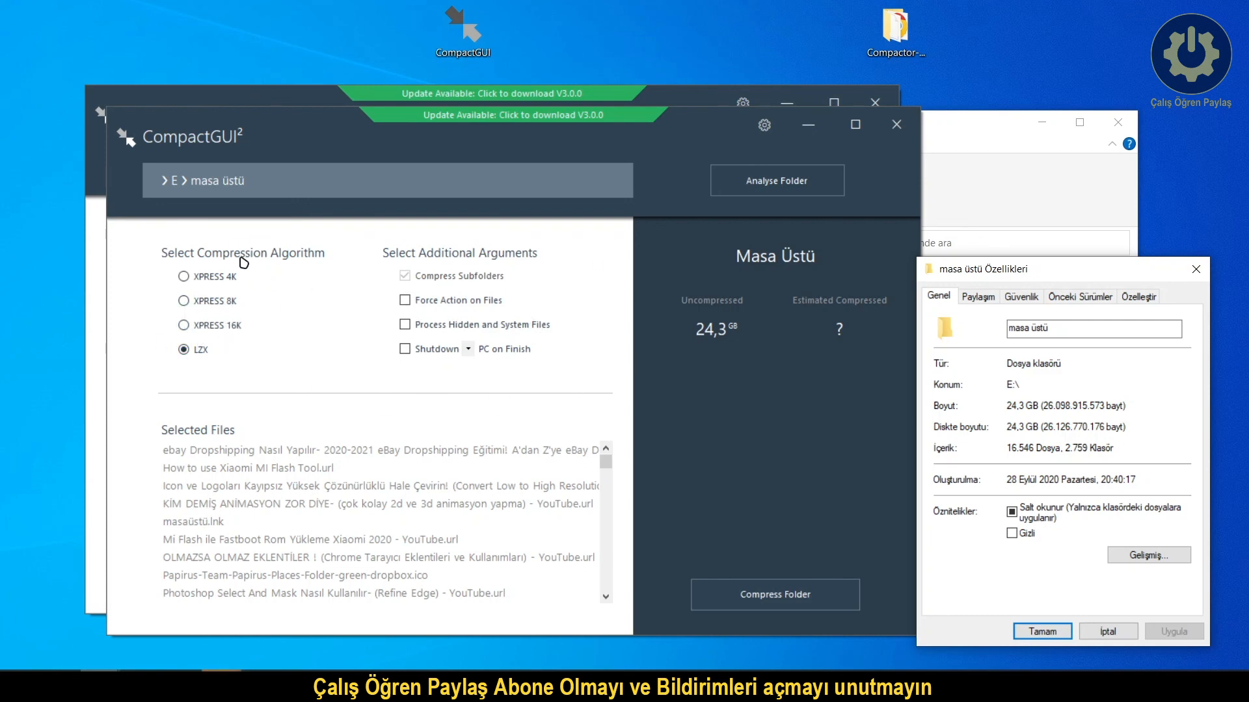
Compress E:\masa üstü with LZX in the second CompactGUI window and arrange its results beside the folder's properties dialog
left_click(774, 596)
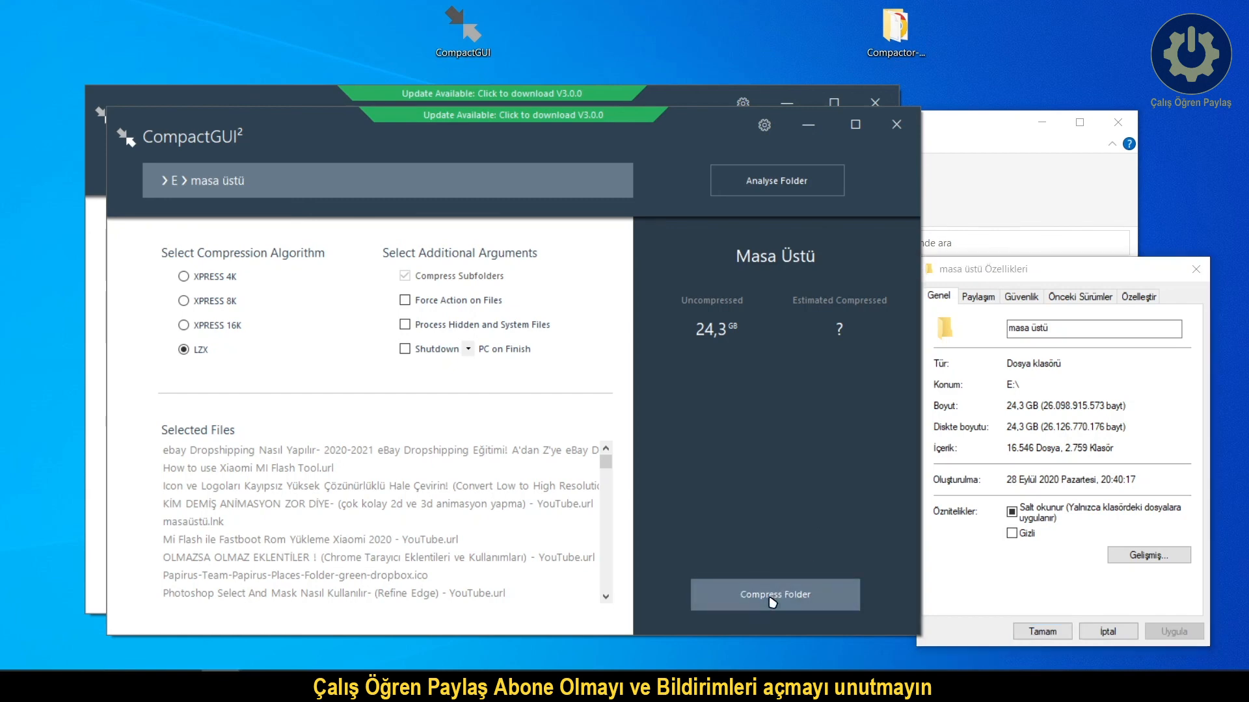
left_click(299, 104)
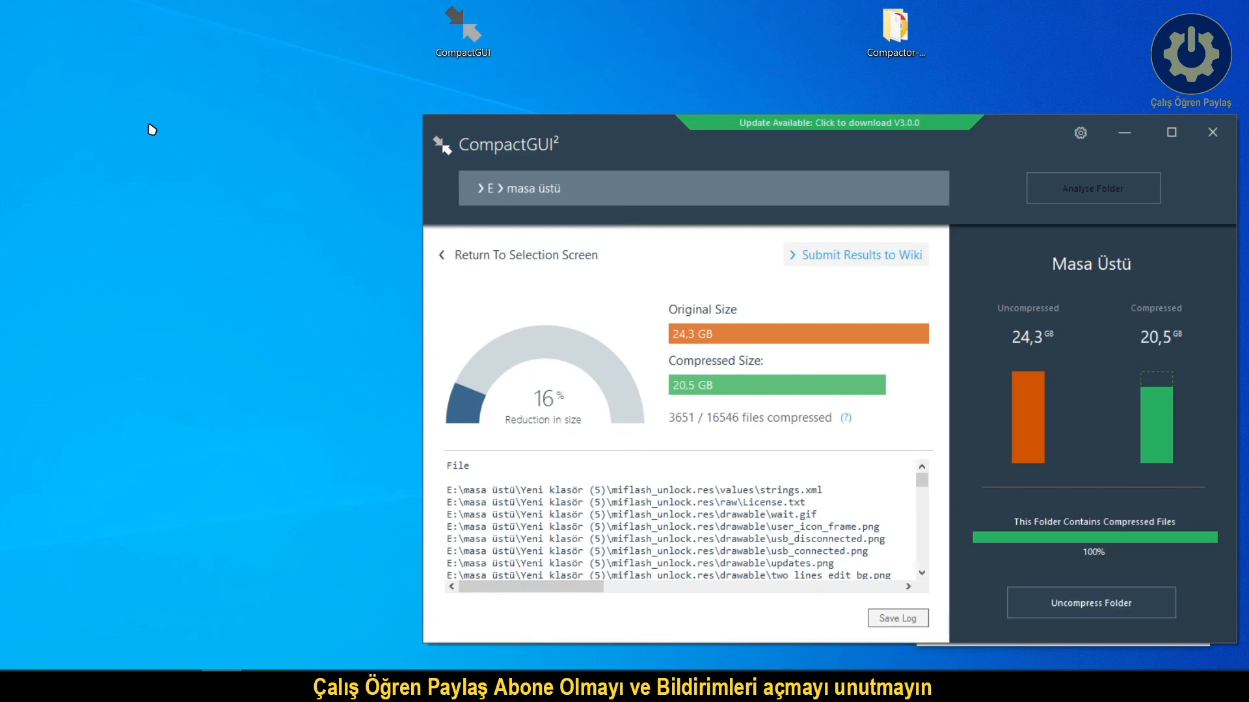
left_click_drag(1042, 130, 866, 106)
left_click(918, 432)
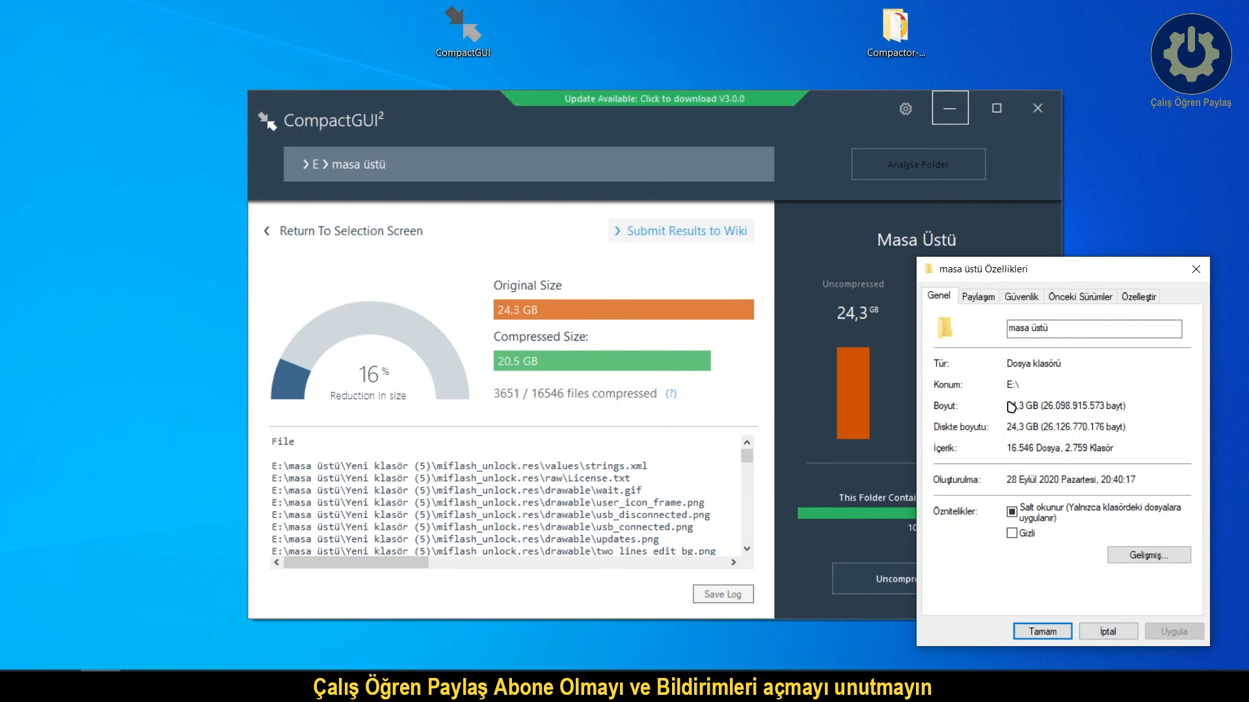